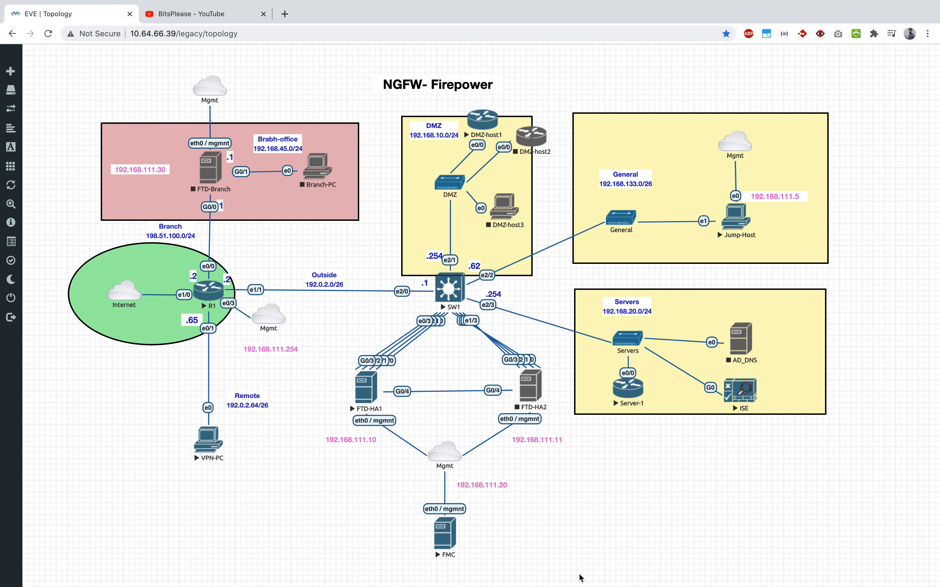
# Glance at the YouTube channel page, then return to the EVE-NG lab topology
pyautogui.click(224, 16)
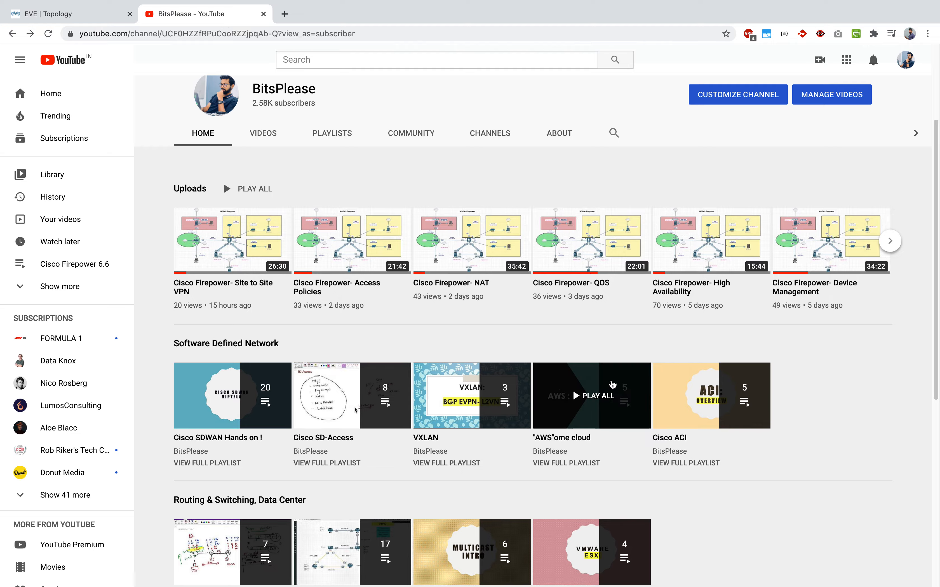
pyautogui.scroll(-9, 694, 310)
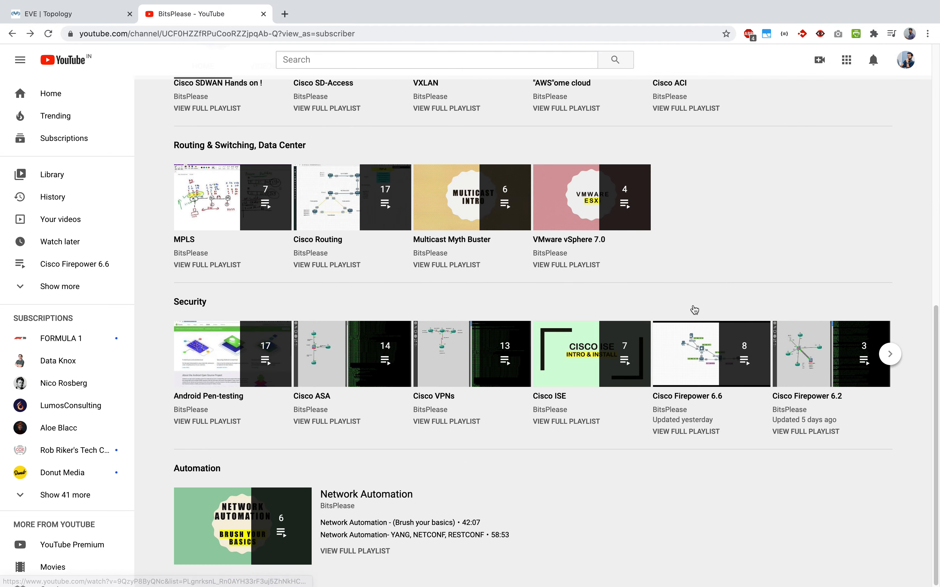
pyautogui.scroll(13, 706, 475)
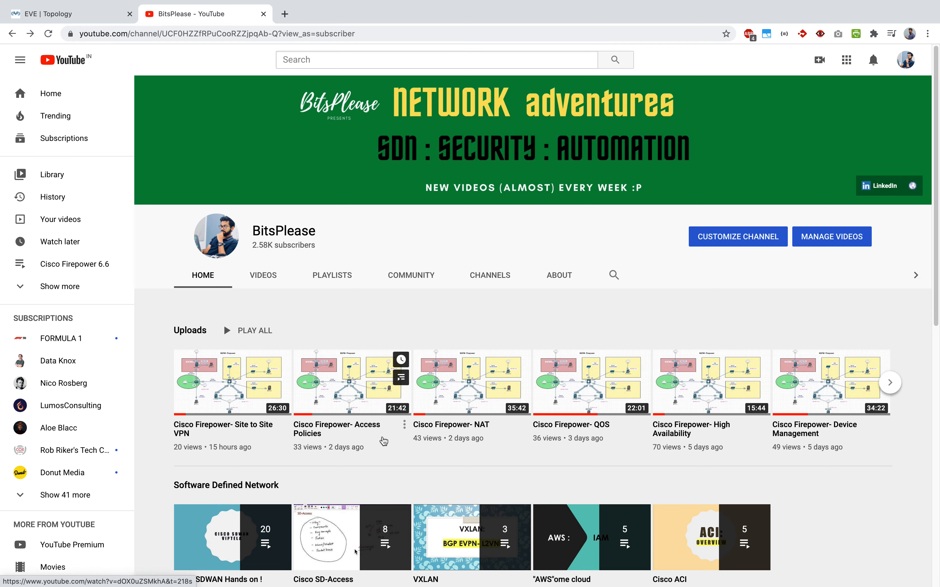
pyautogui.click(95, 16)
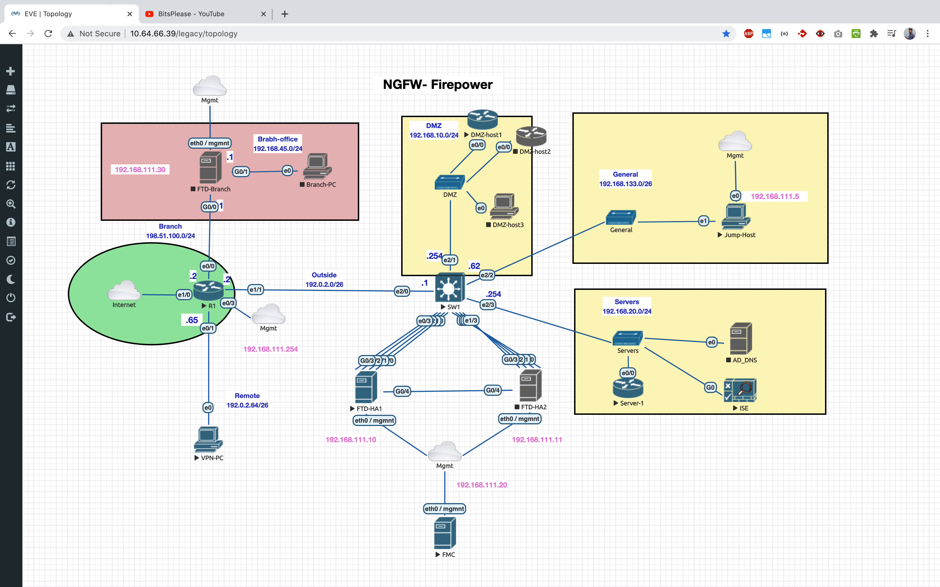
# Switch to the Jump-Firepower desktop running the Firepower console
pyautogui.press('super+Tab')
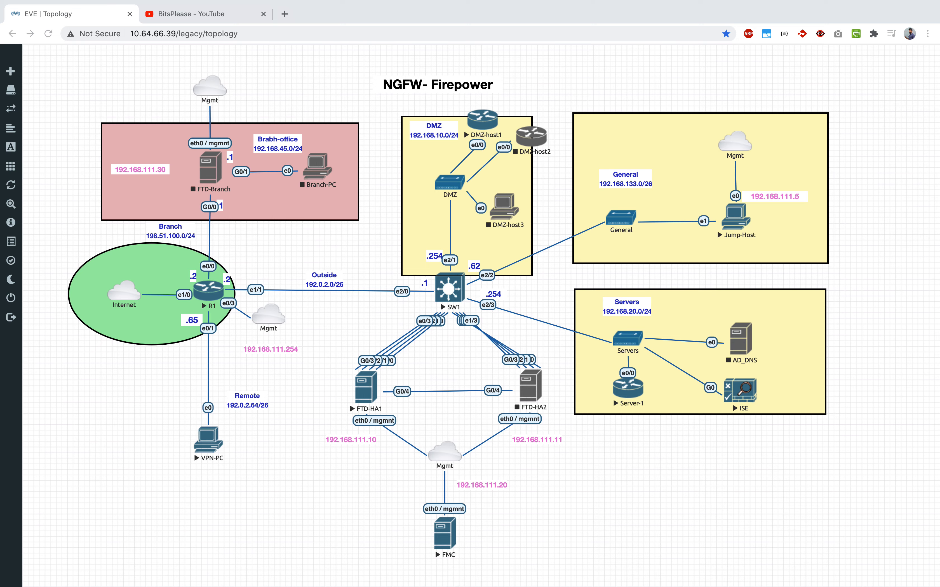
pyautogui.click(564, 473)
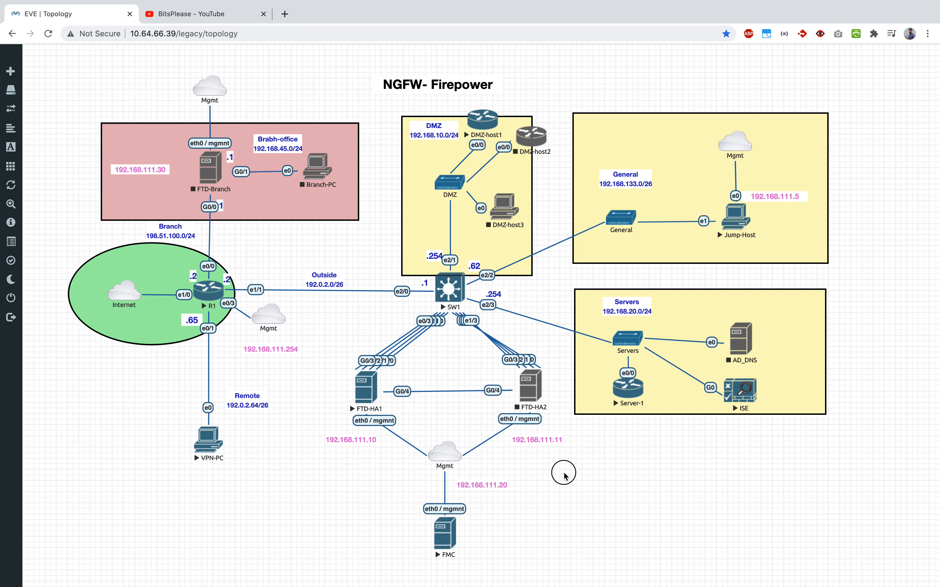
pyautogui.hotkey('ctrl', 'Up')
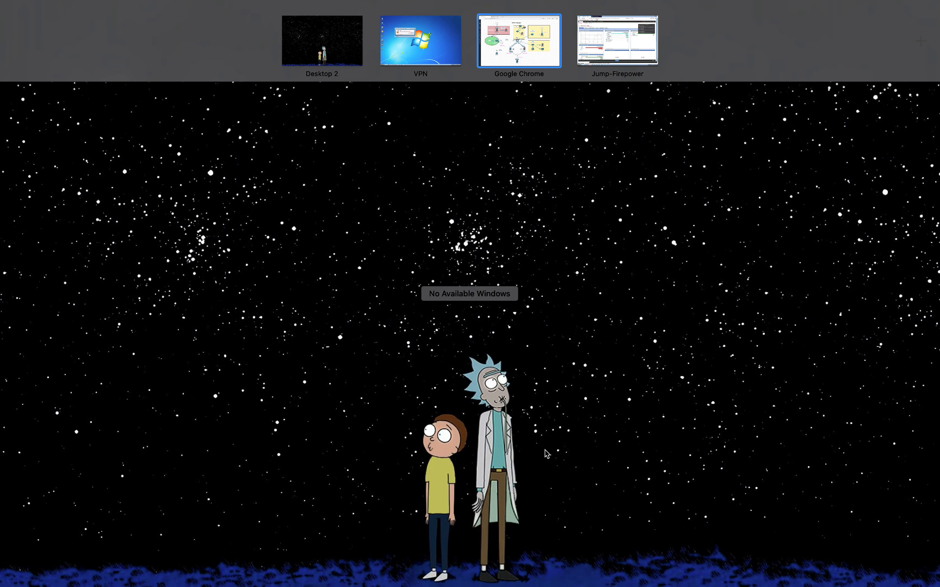
pyautogui.click(622, 42)
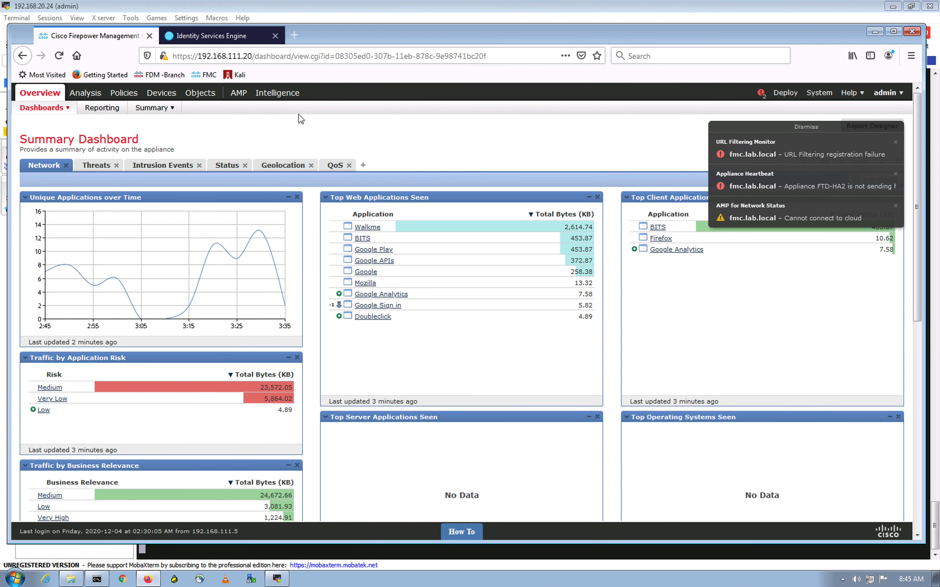
# Go to Object Management and open PKI > Cert Enrollment
pyautogui.rightClick(207, 97)
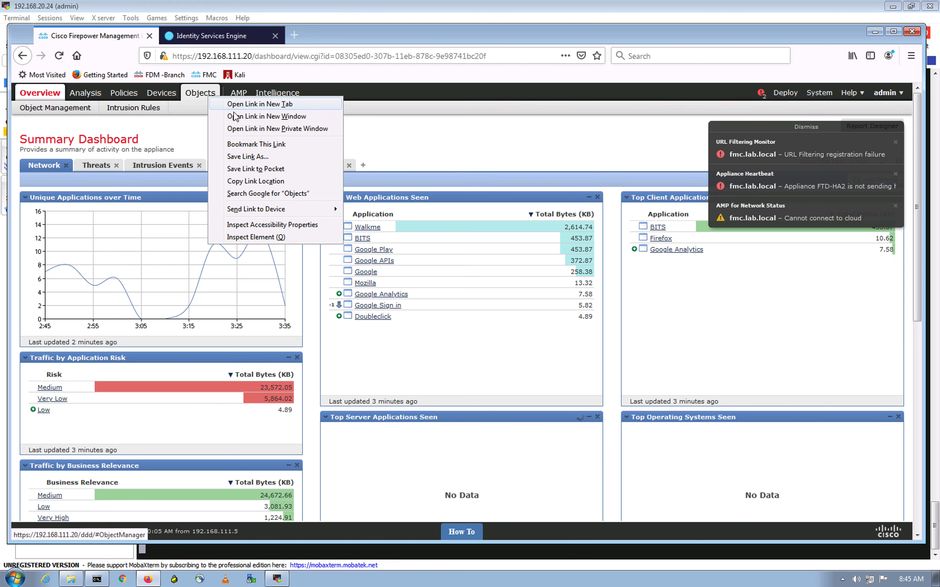
pyautogui.click(81, 112)
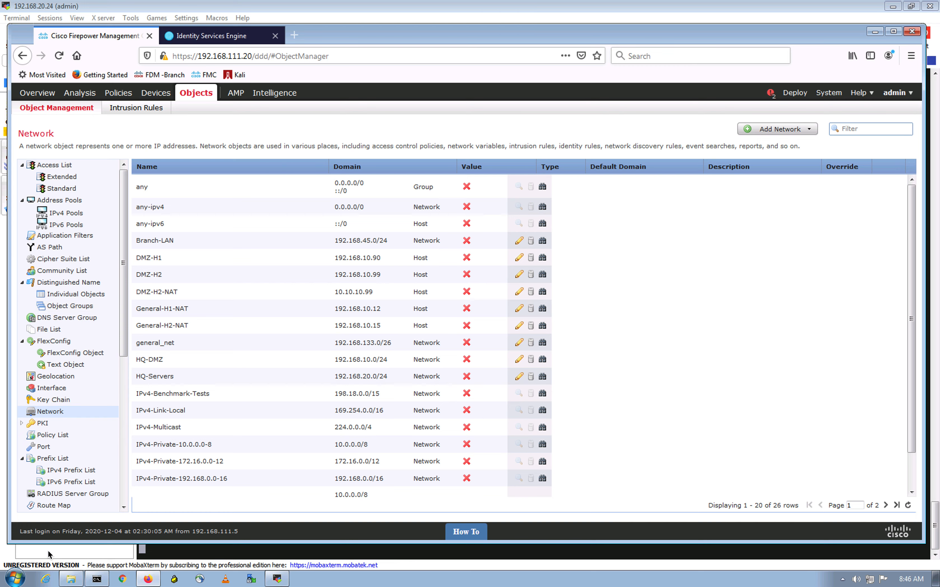
pyautogui.scroll(-11, 97, 423)
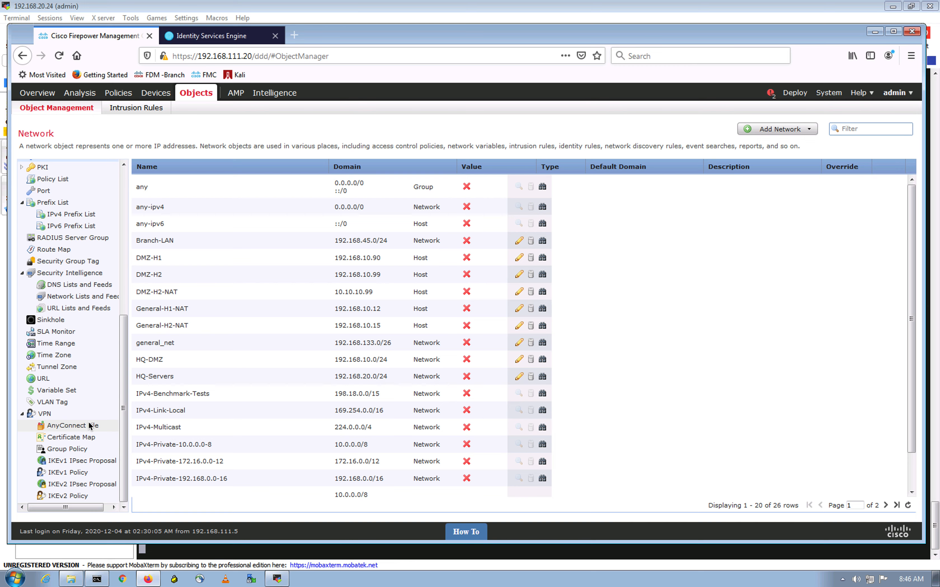
pyautogui.scroll(5, 89, 423)
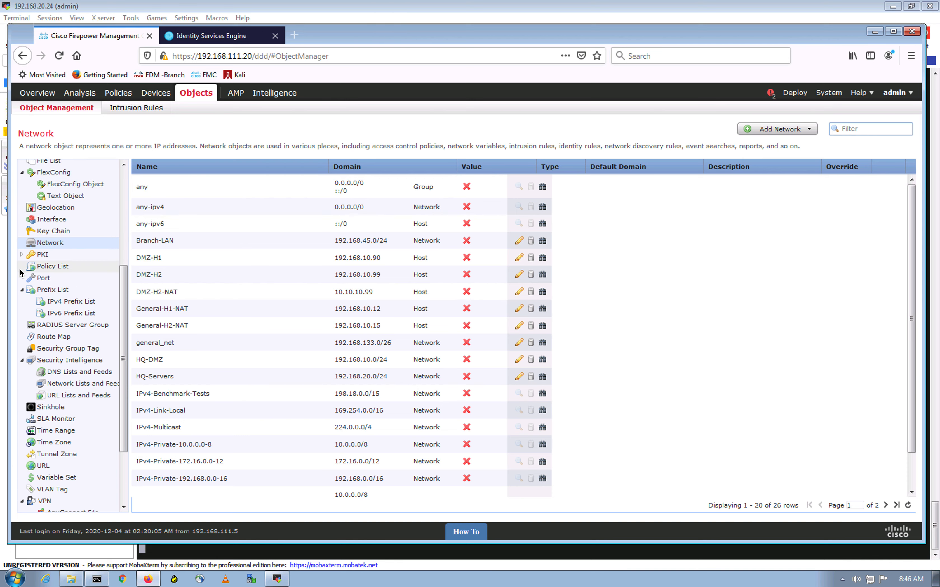
pyautogui.click(23, 255)
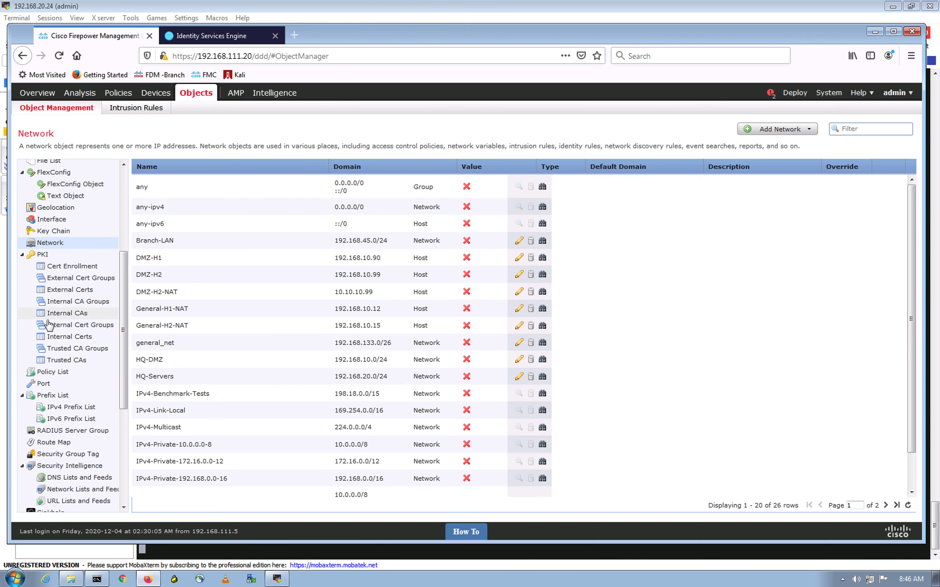
pyautogui.click(76, 266)
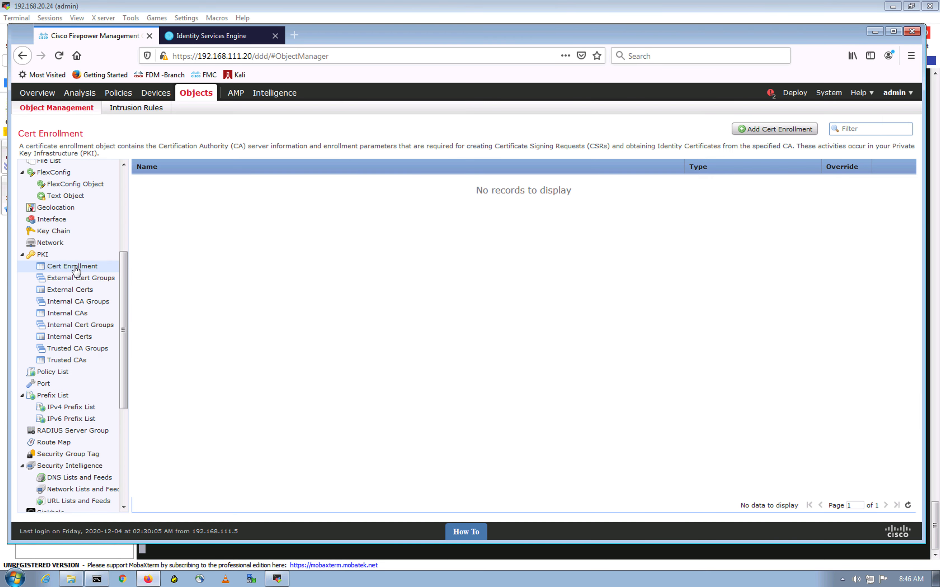
# Add a cert enrollment named ftd-selfsigncert of type Self Signed Certificate
pyautogui.click(745, 138)
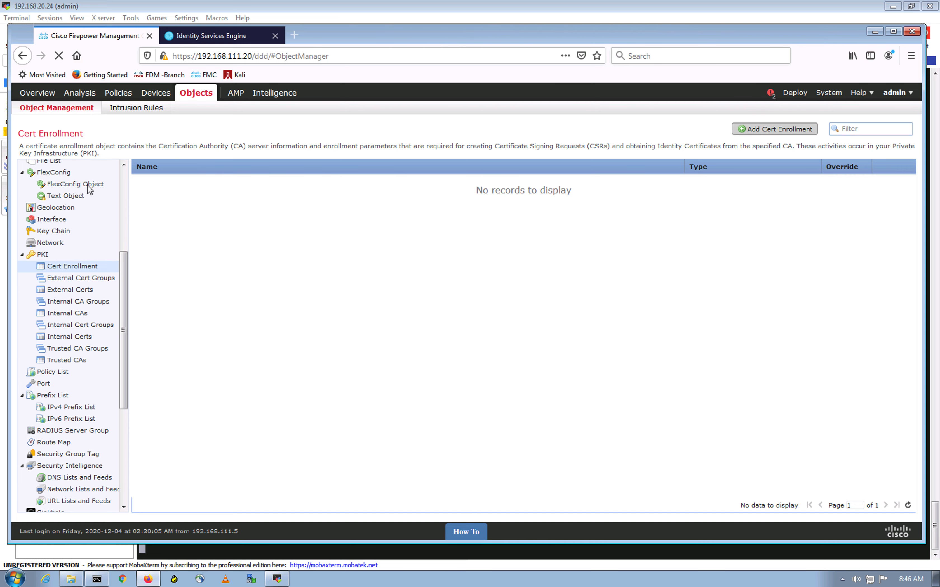
pyautogui.click(397, 181)
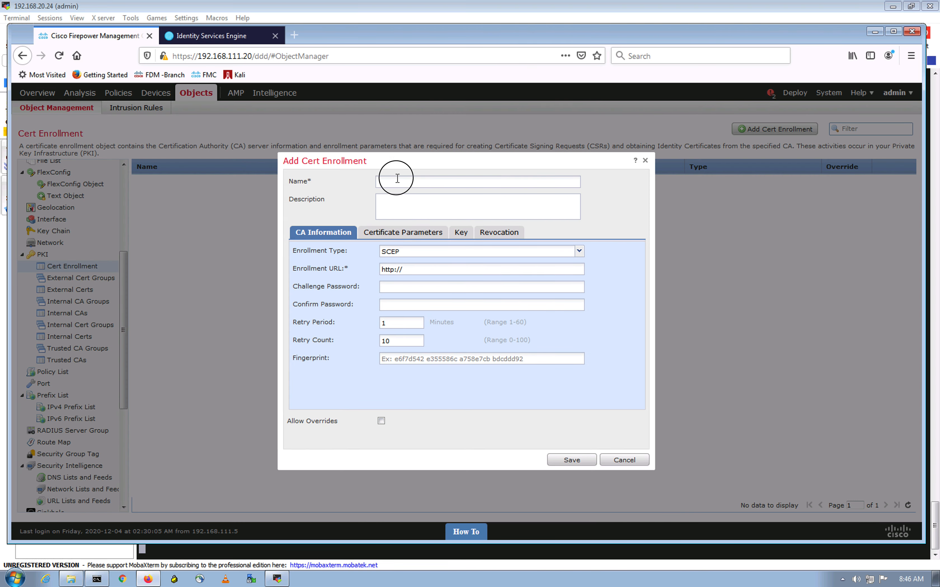
pyautogui.write('ftd-')
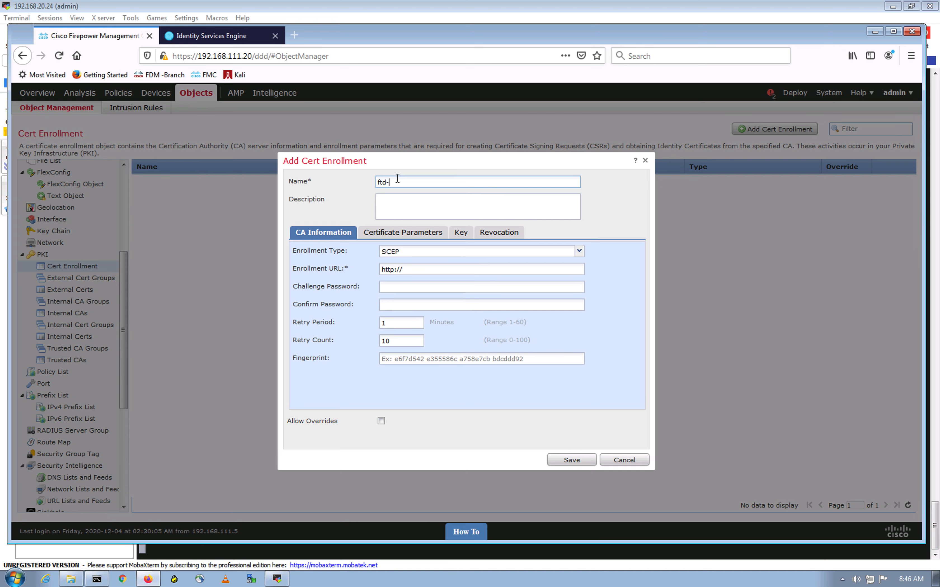
pyautogui.write('selfsigncert')
pyautogui.click(579, 251)
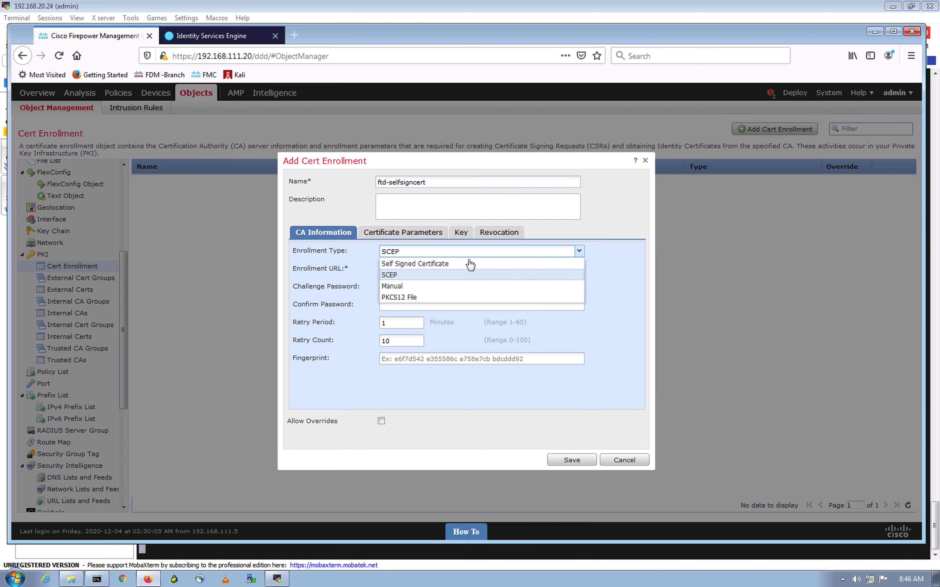
pyautogui.click(446, 264)
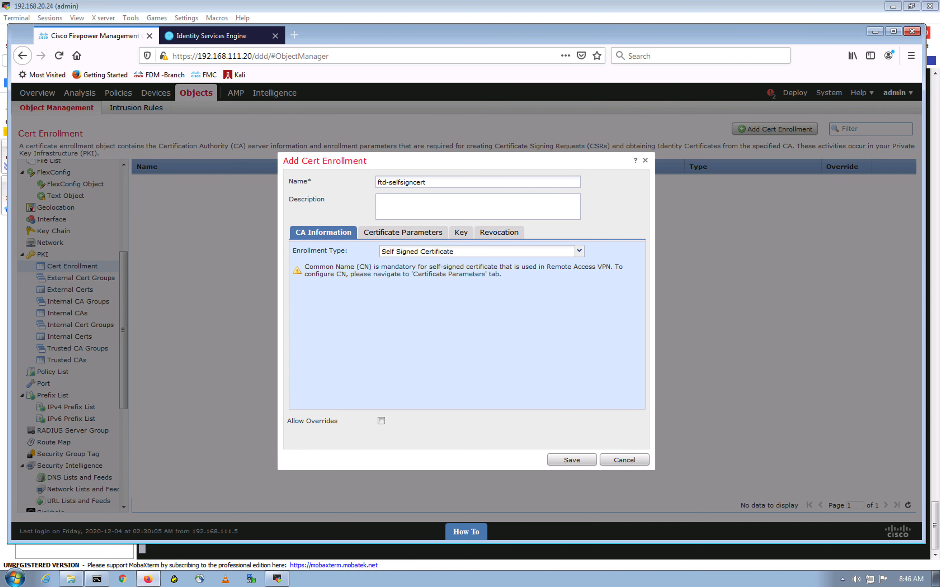
# Set a custom FQDN ftd-ha1.lab.local and use it as the Common Name
pyautogui.click(403, 232)
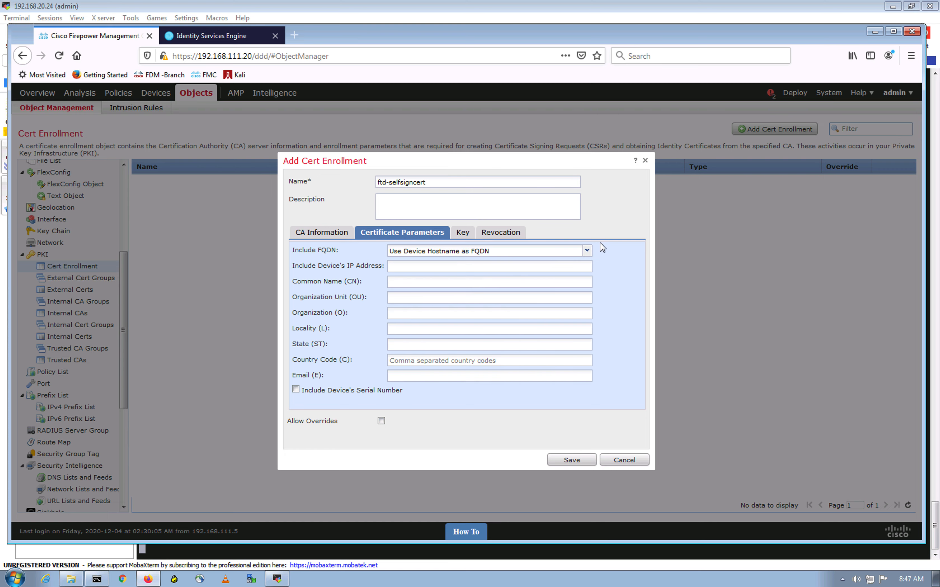
pyautogui.click(587, 251)
pyautogui.click(439, 285)
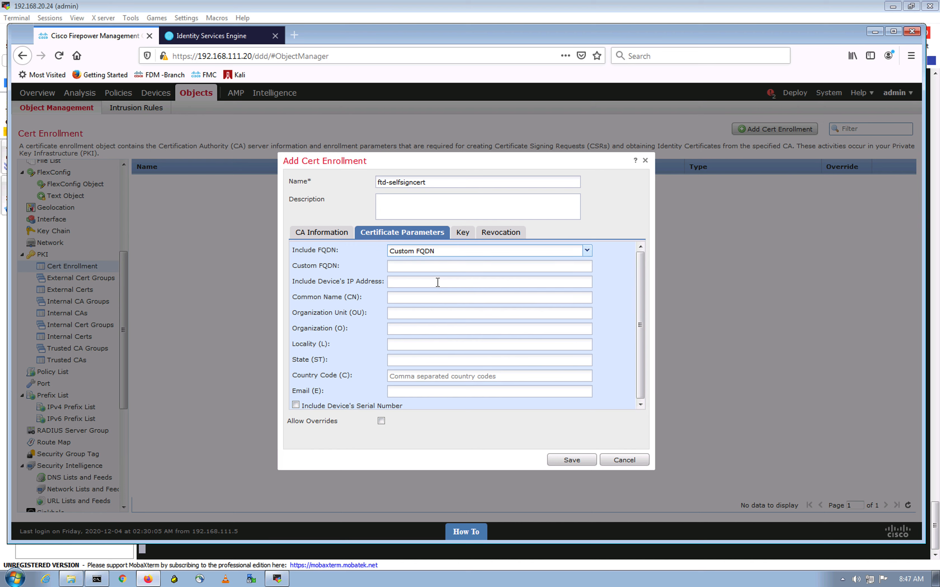
pyautogui.click(405, 267)
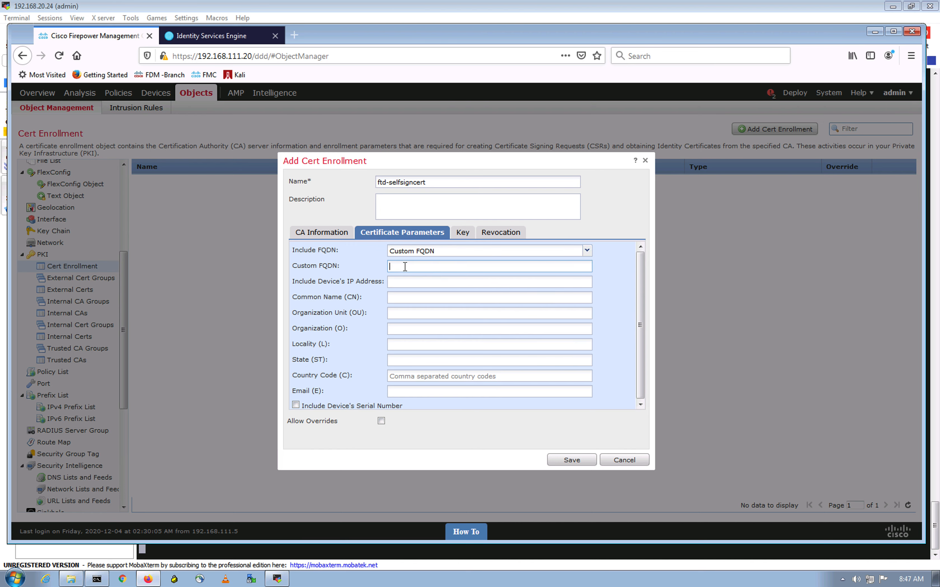
pyautogui.write('ftd-ha1.lab')
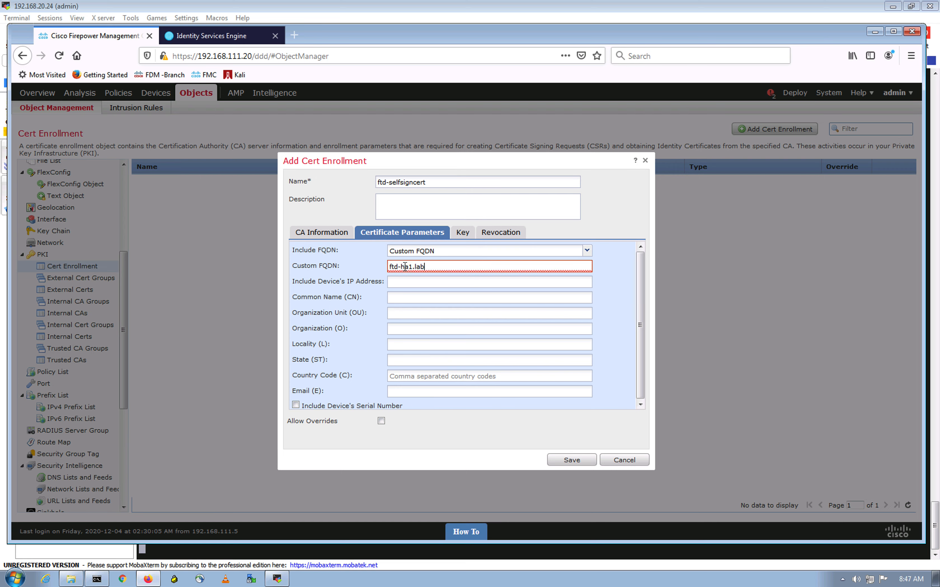
pyautogui.write('.local')
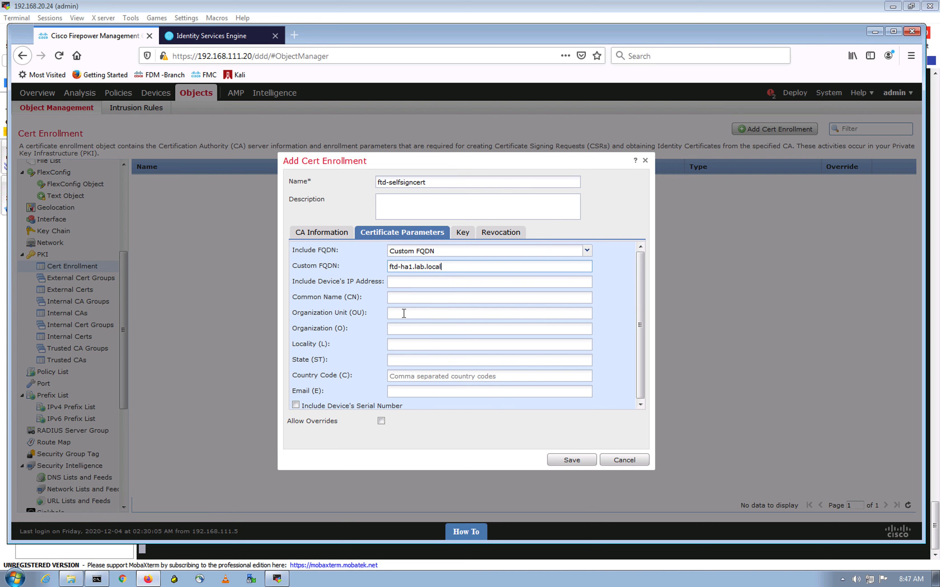
pyautogui.moveTo(453, 267); pyautogui.dragTo(355, 257)
pyautogui.hotkey('ctrl', 'c')
pyautogui.click(403, 300)
pyautogui.hotkey('ctrl', 'v')
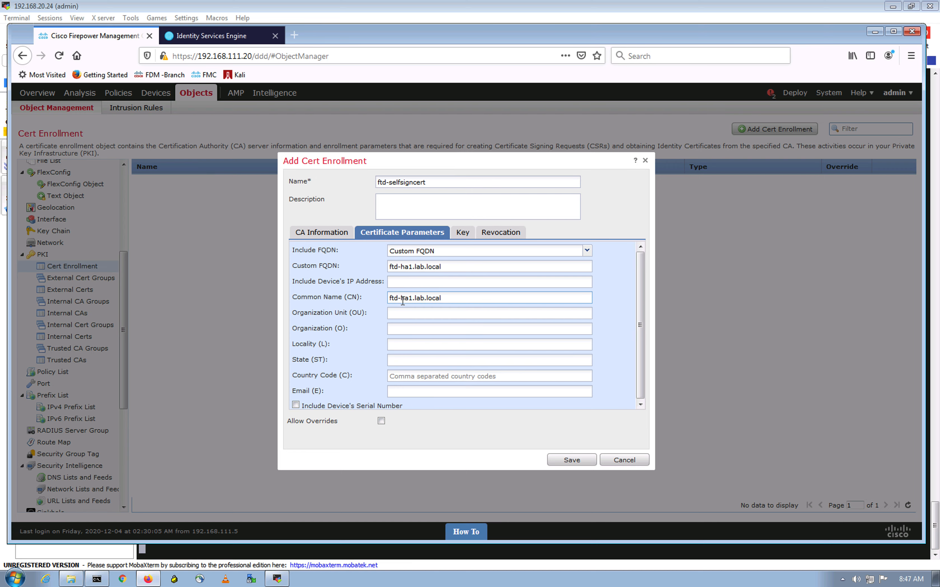
# Fill in OU LAB, organization Cisco, country US, and save the enrollment
pyautogui.click(419, 314)
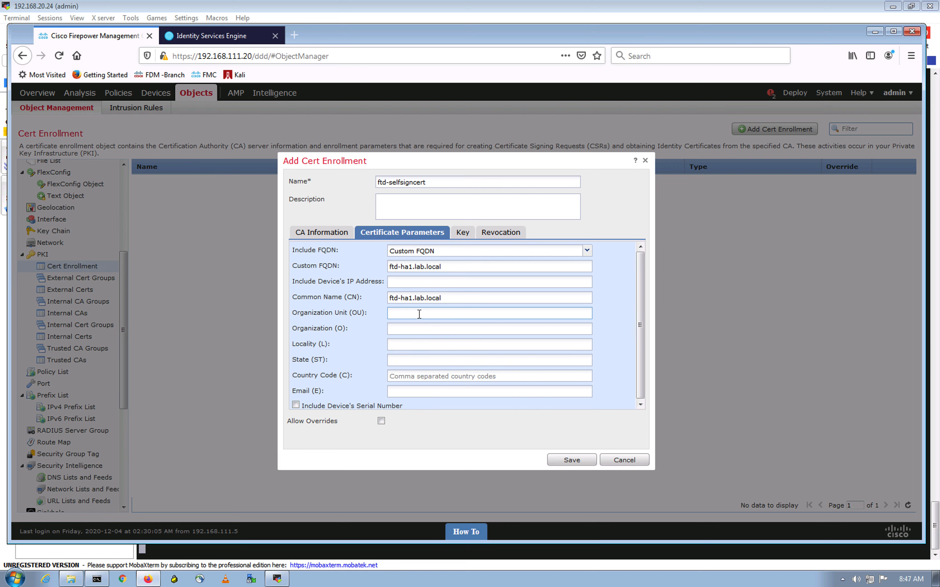
pyautogui.write('LAB')
pyautogui.click(427, 329)
pyautogui.write('Cisco')
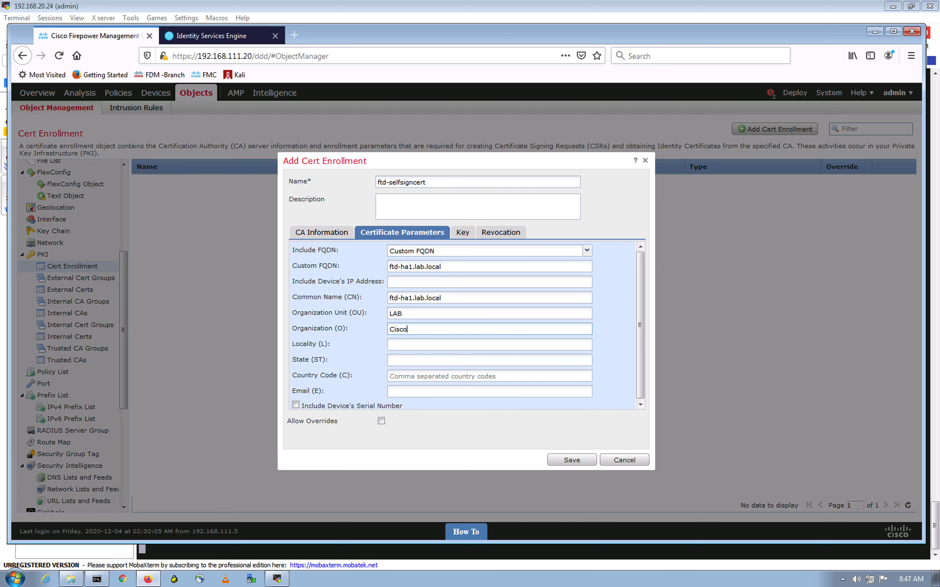
pyautogui.click(415, 376)
pyautogui.write('US')
pyautogui.click(565, 465)
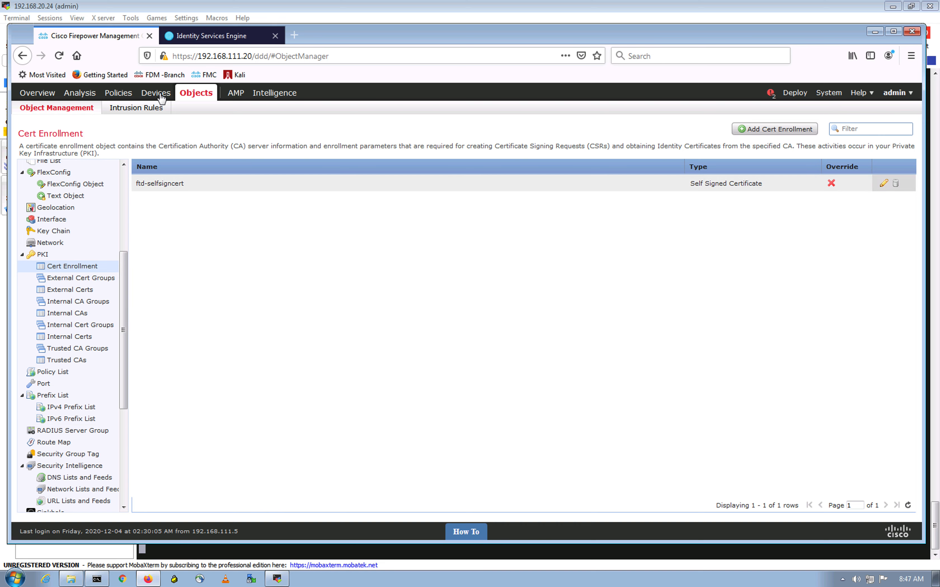
# Open Devices in a new browser tab and go to its Certificates page
pyautogui.moveTo(146, 95)
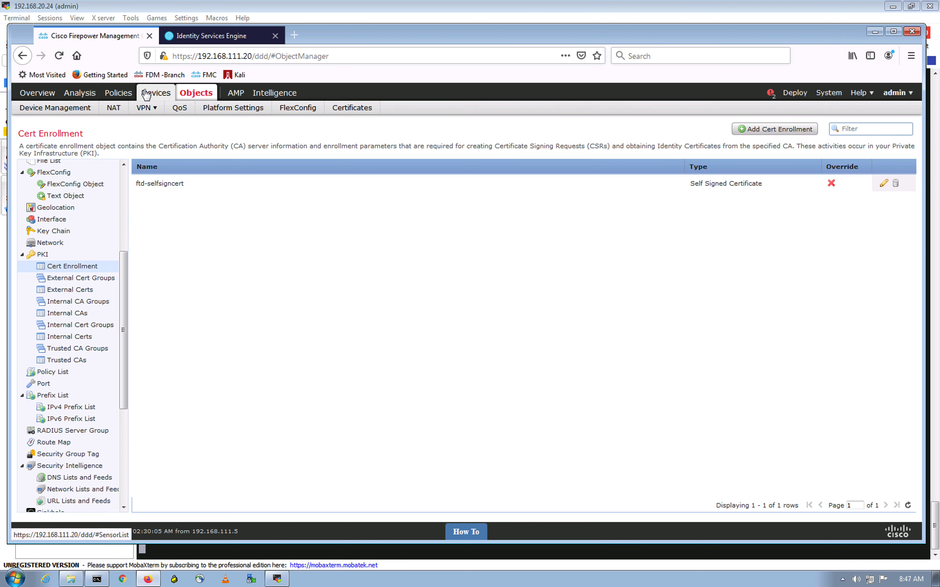
pyautogui.rightClick(147, 95)
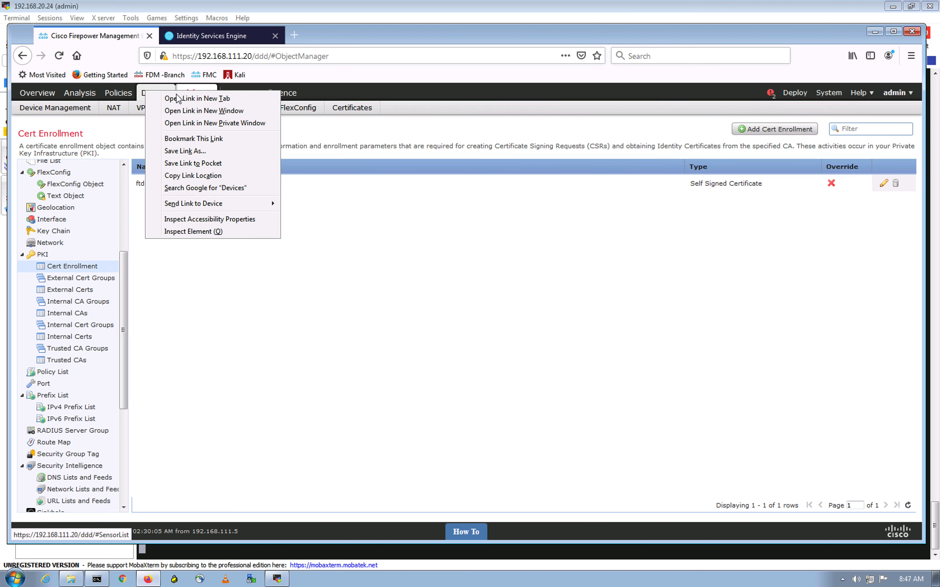
pyautogui.click(182, 97)
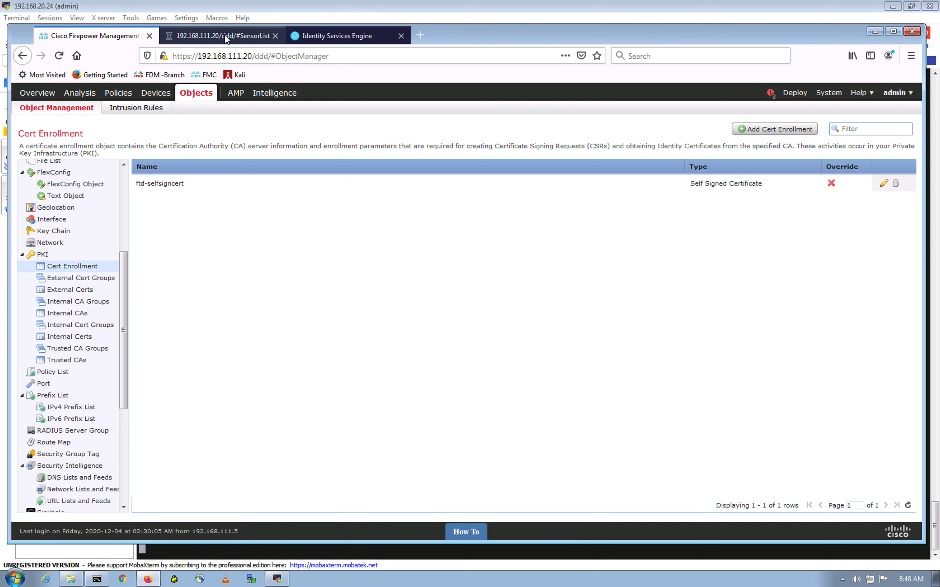
pyautogui.click(217, 38)
pyautogui.click(113, 37)
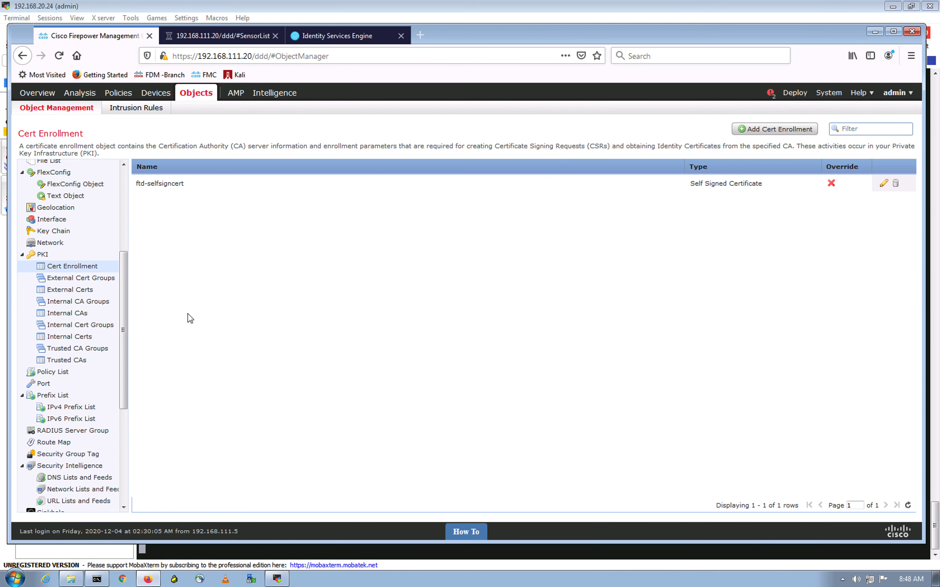
pyautogui.click(237, 39)
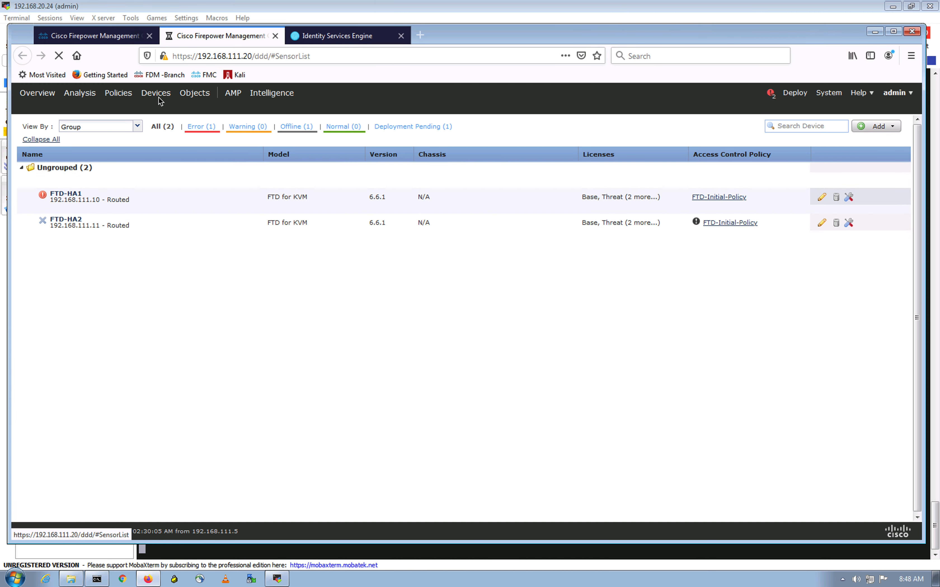
pyautogui.click(158, 95)
pyautogui.click(356, 109)
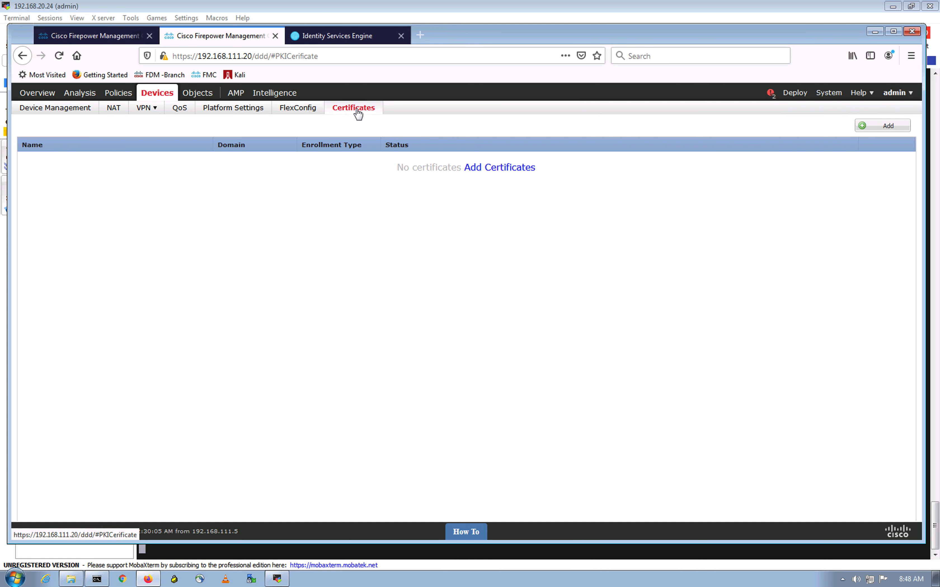
# Enroll the ftd-selfsigncert certificate on device FTD-HA1, then return to the Object Management tab
pyautogui.click(501, 171)
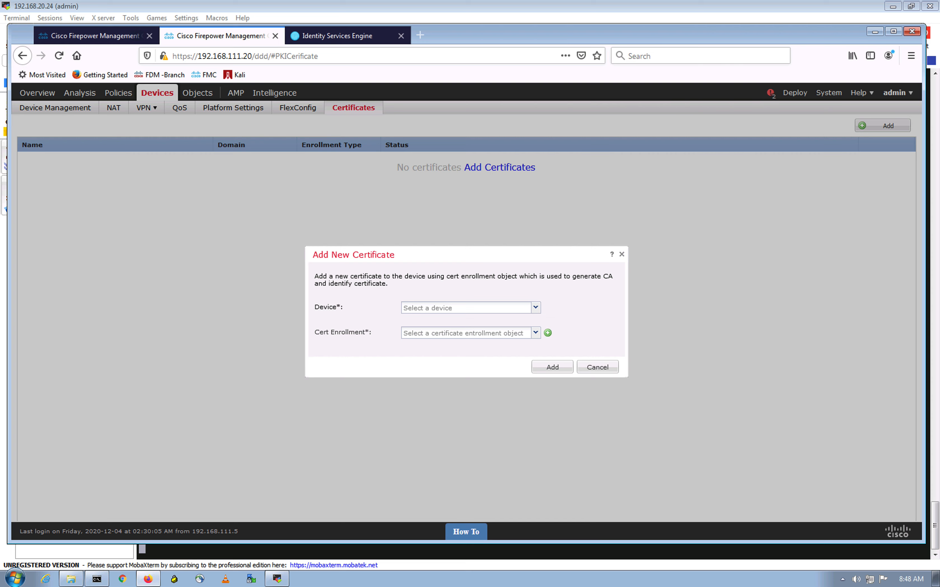
pyautogui.click(535, 308)
pyautogui.click(450, 322)
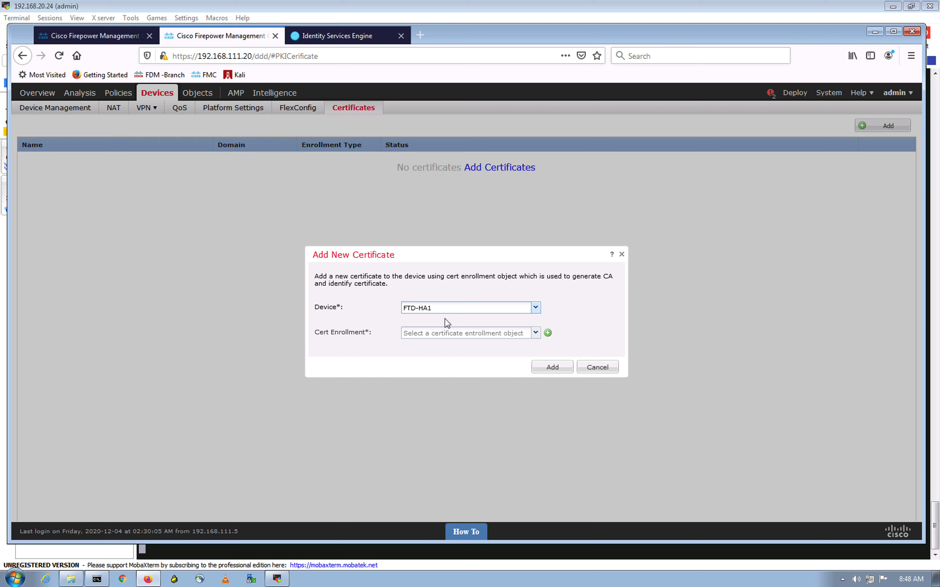
pyautogui.click(535, 334)
pyautogui.click(448, 347)
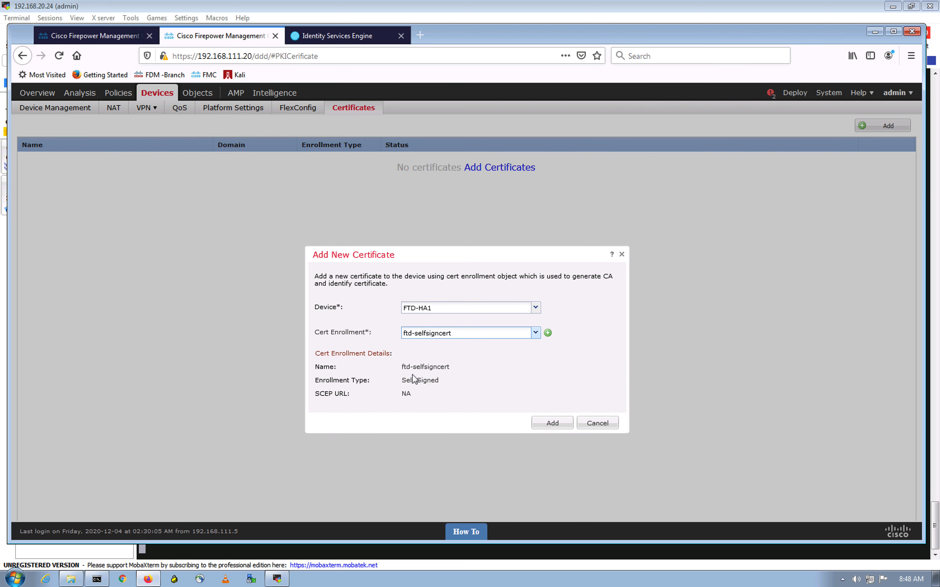
pyautogui.click(552, 423)
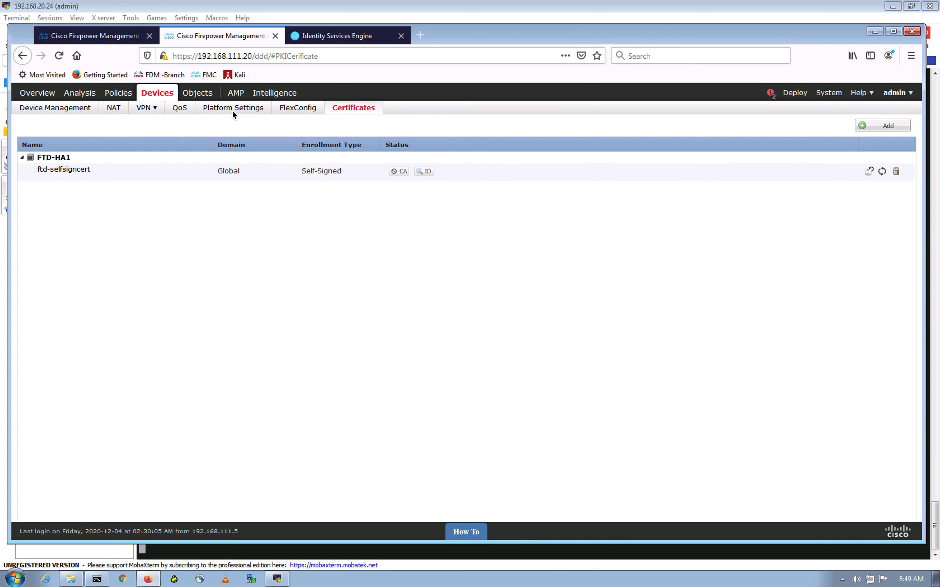
pyautogui.click(87, 37)
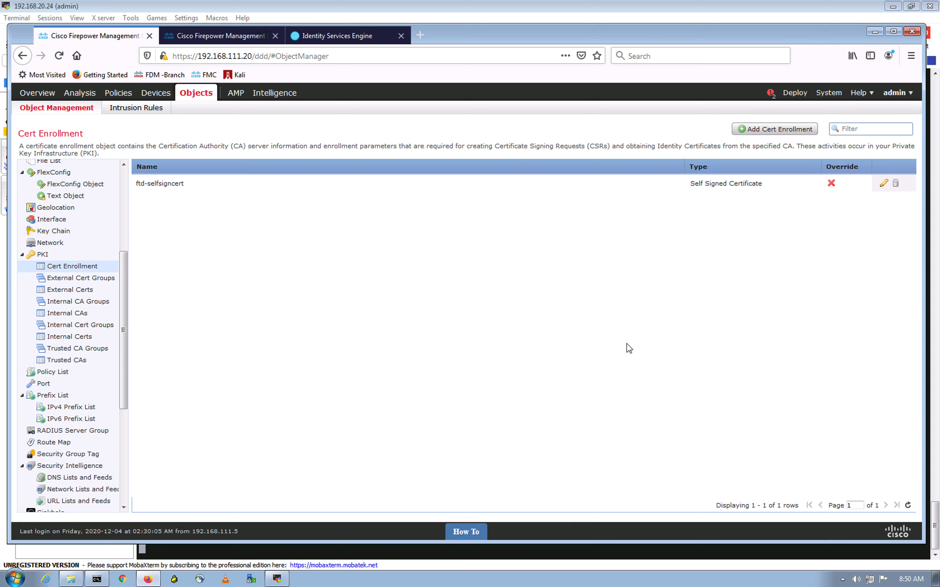
# Show the RADIUS Server Group objects and start a new RADIUS server group
pyautogui.scroll(-5, 70, 401)
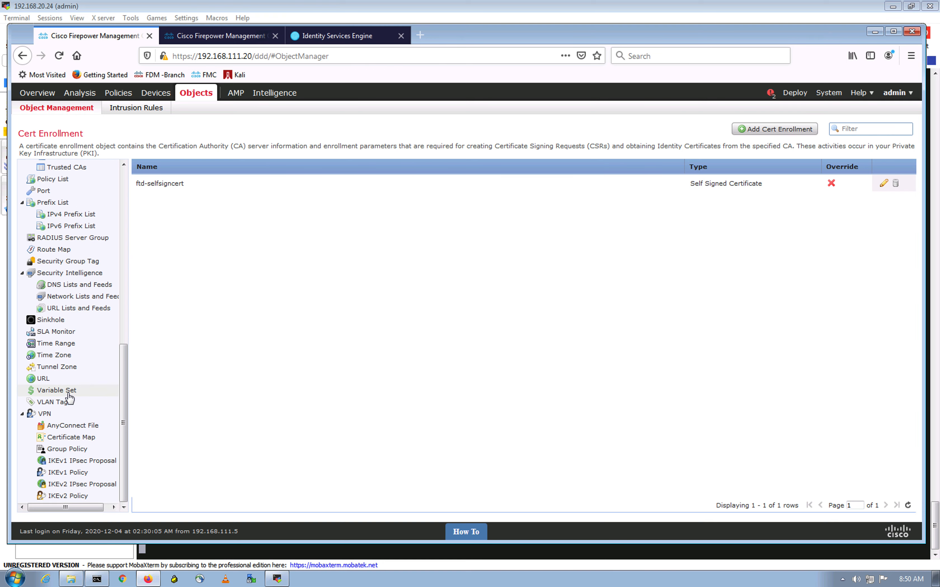
pyautogui.click(77, 240)
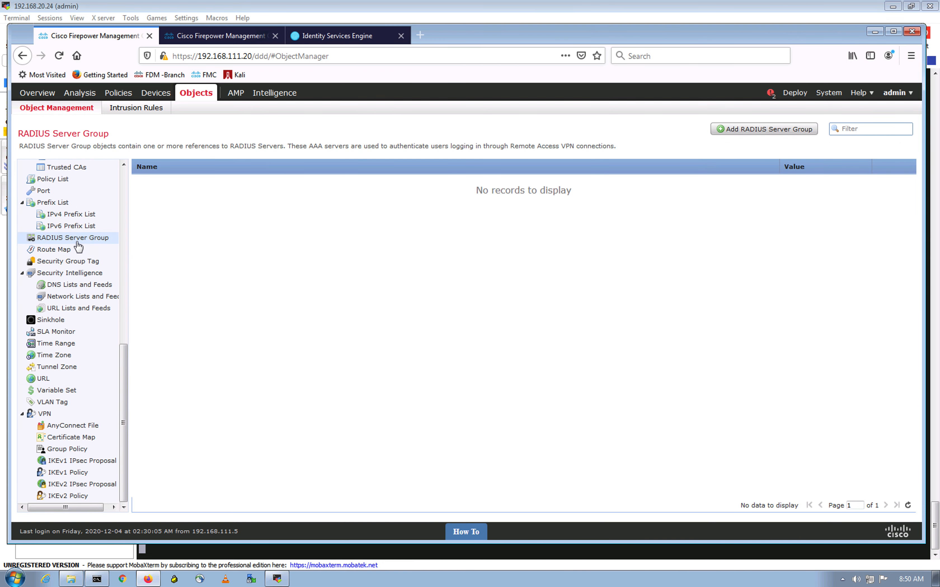
pyautogui.click(775, 128)
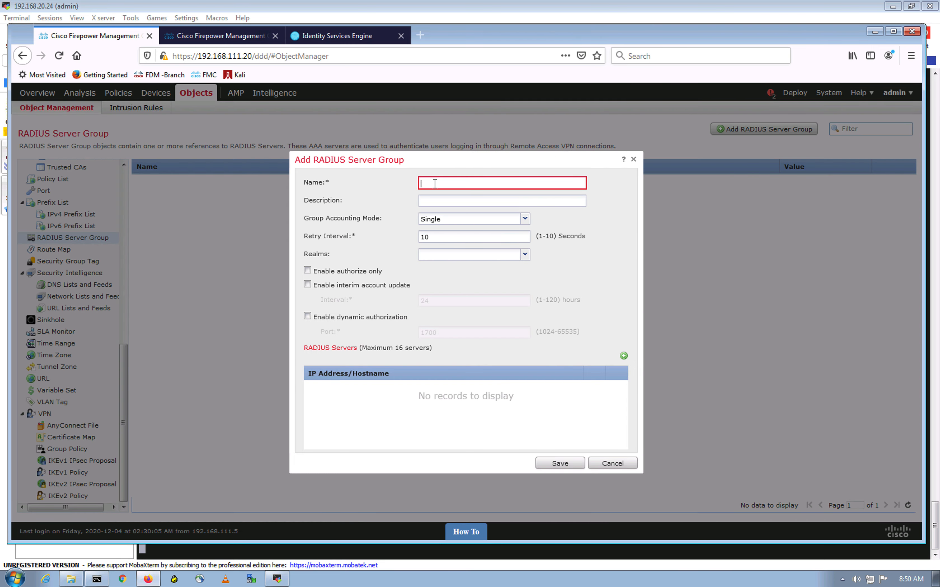
# Replace the mistyped 192.168.20.24 group name with ISE and start adding a RADIUS server
pyautogui.write('192.')
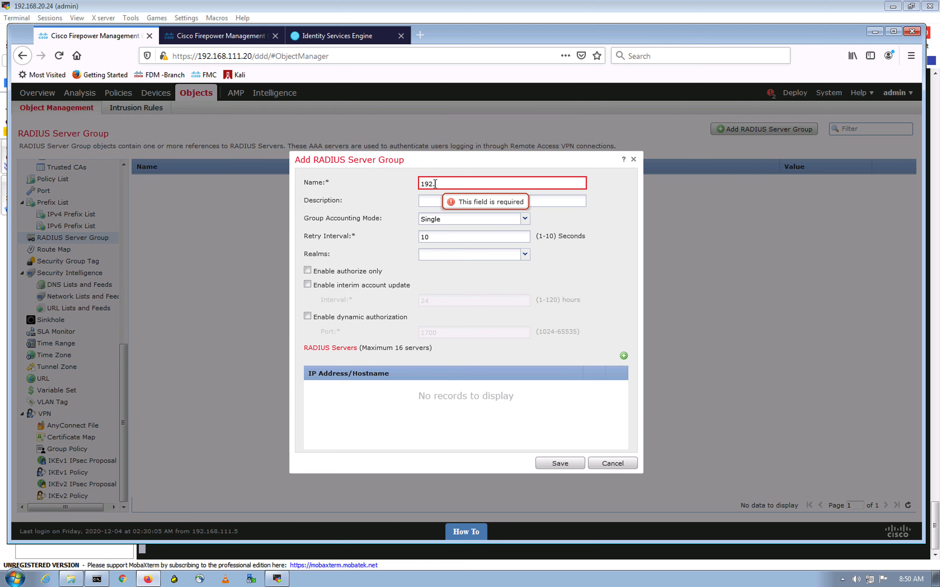
pyautogui.write('168.20.24')
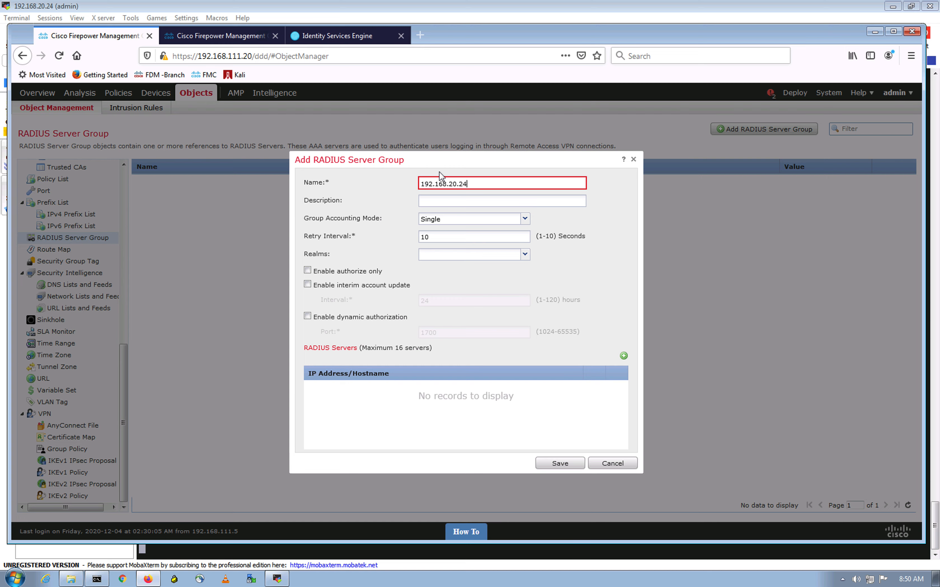
pyautogui.click(337, 36)
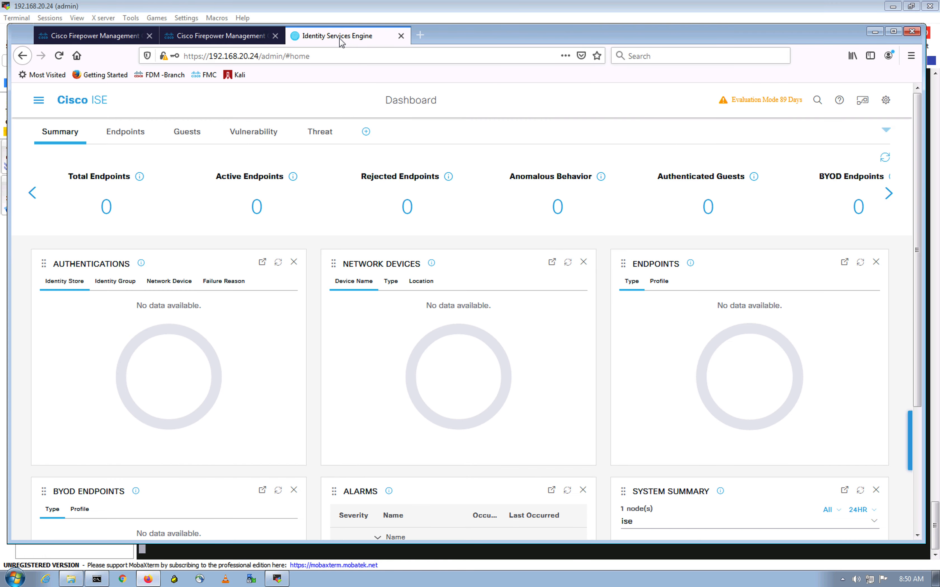
pyautogui.click(128, 29)
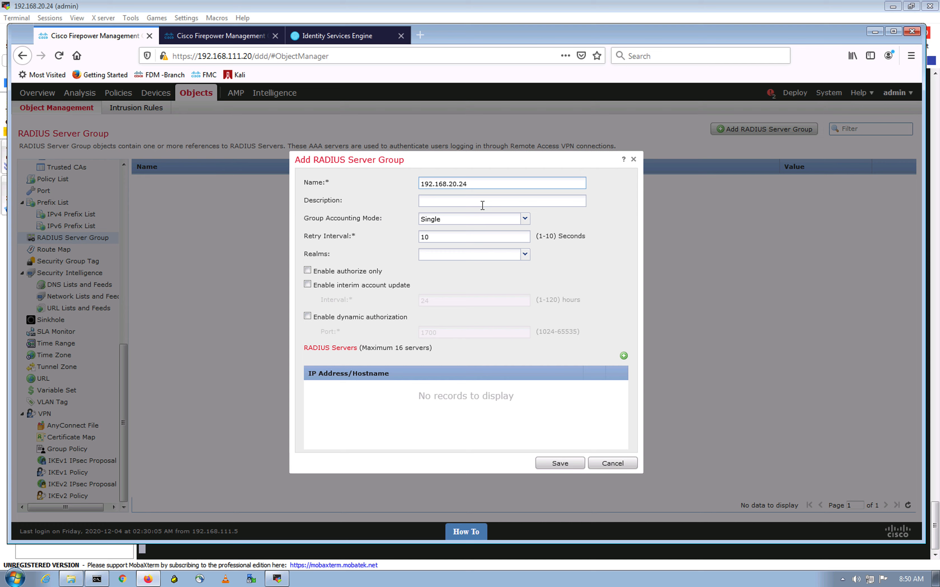
pyautogui.moveTo(478, 185); pyautogui.dragTo(387, 180)
pyautogui.hotkey('ctrl', 'c')
pyautogui.press('BackSpace')
pyautogui.write('ISE')
pyautogui.click(535, 399)
pyautogui.click(624, 356)
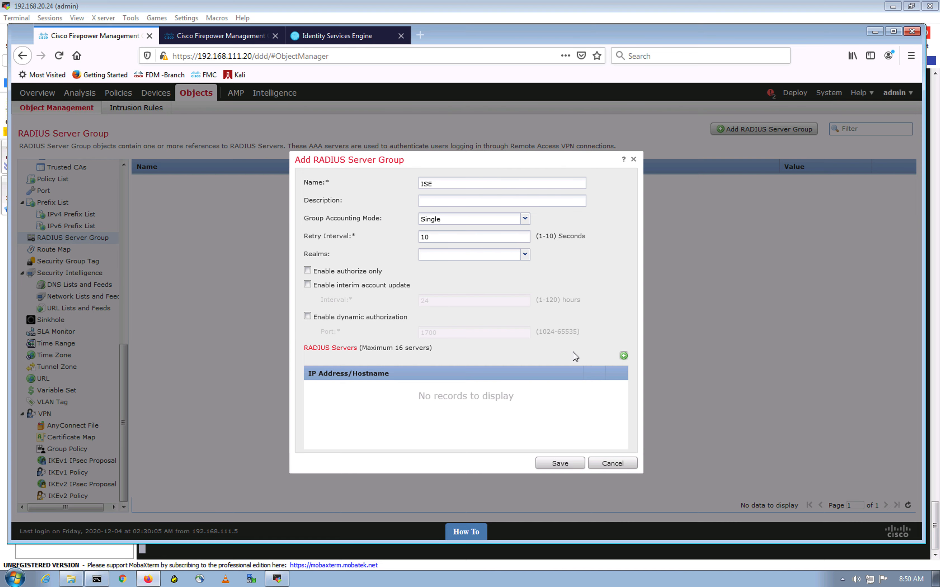
# Enter server address 192.168.20.24, type the shared key and its confirmation, and save
pyautogui.click(461, 232)
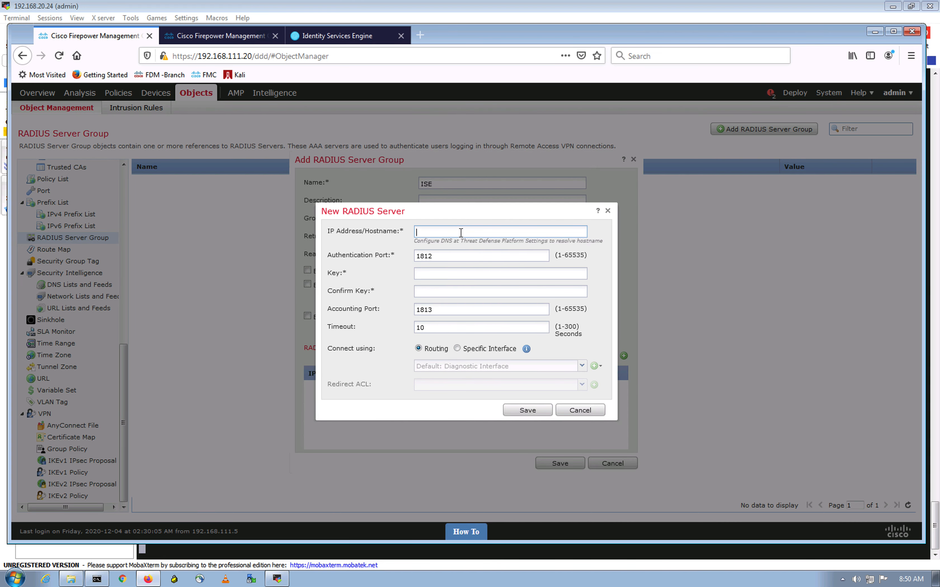
pyautogui.hotkey('ctrl', 'v')
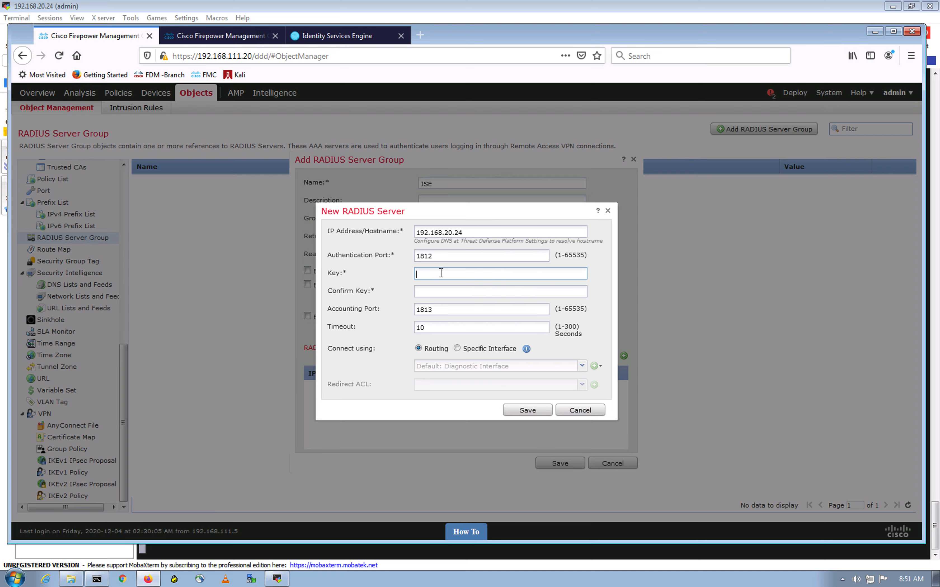
pyautogui.write('cisco1')
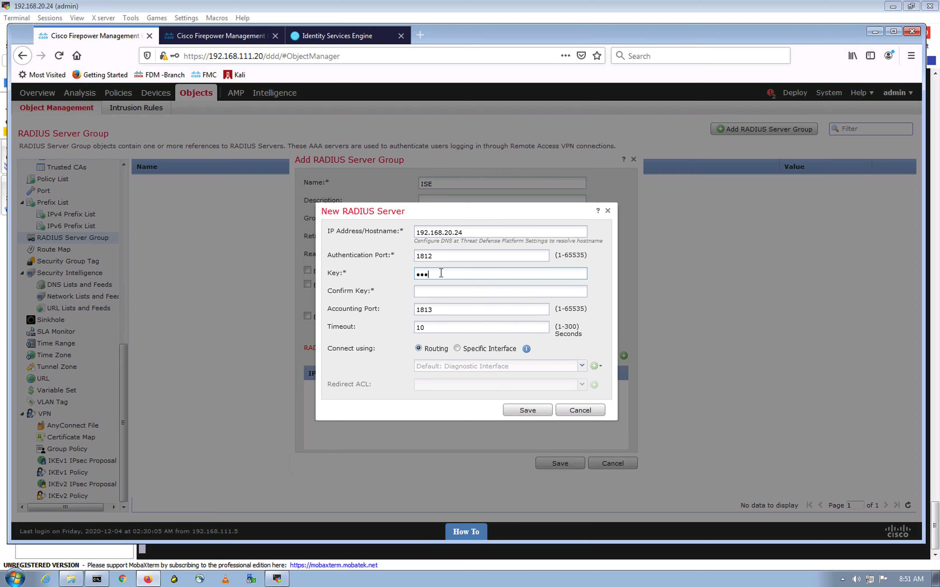
pyautogui.write('23')
pyautogui.click(434, 296)
pyautogui.write('cisco123')
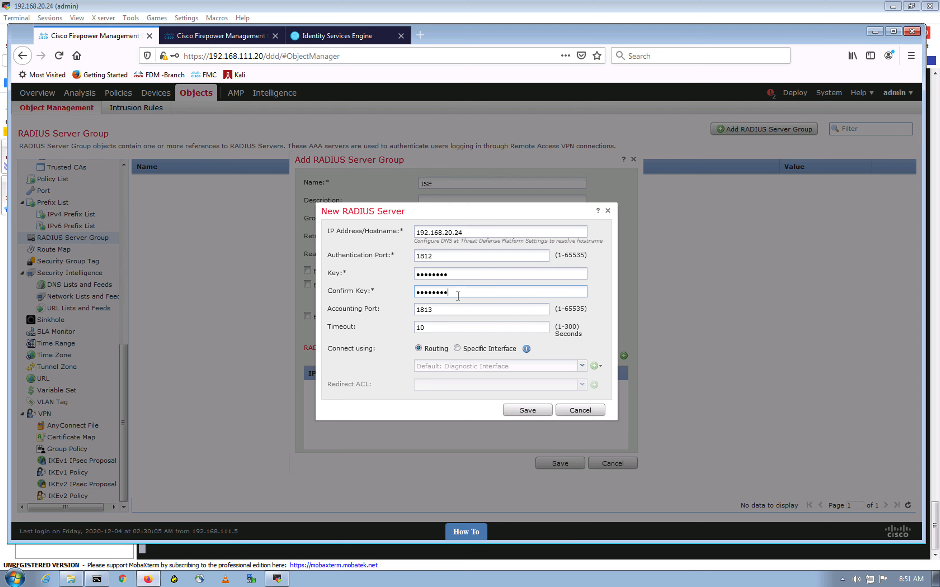
pyautogui.press('BackSpace')
pyautogui.press('BackSpace')
pyautogui.press('BackSpace')
pyautogui.press('BackSpace')
pyautogui.press('BackSpace')
pyautogui.press('BackSpace')
pyautogui.press('BackSpace')
pyautogui.press('BackSpace')
pyautogui.write('cisco123')
pyautogui.click(338, 408)
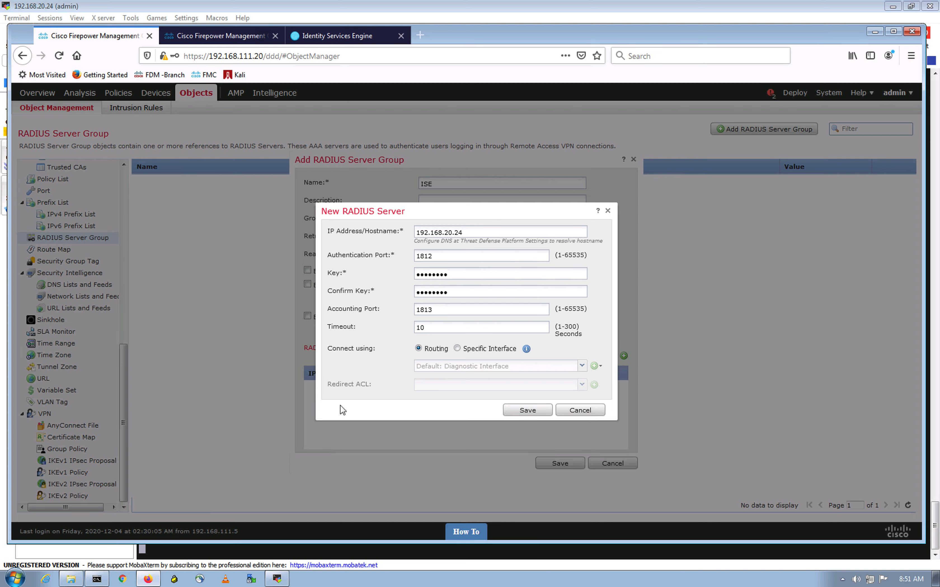
pyautogui.click(530, 412)
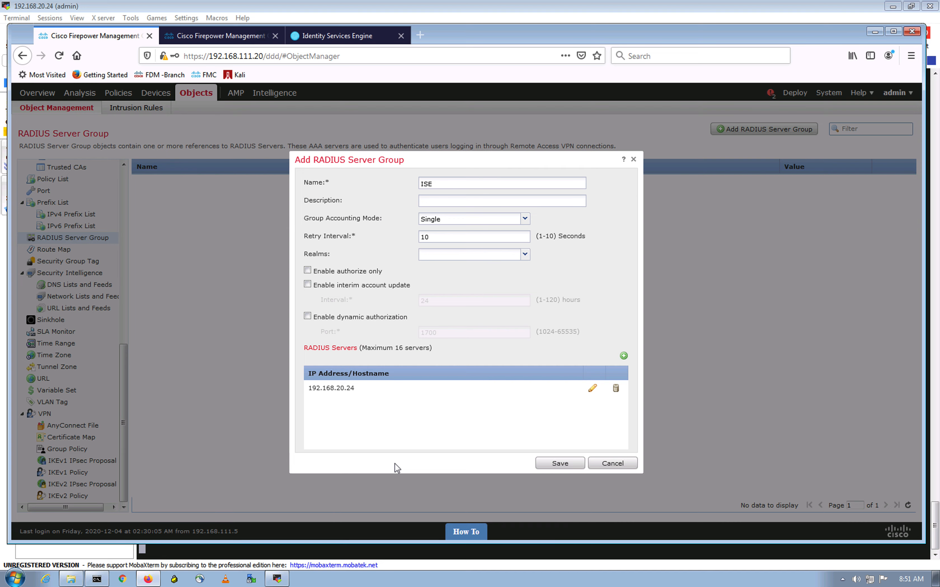
# Save the ISE group, reopen it to review server 192.168.20.24, and save again
pyautogui.click(569, 466)
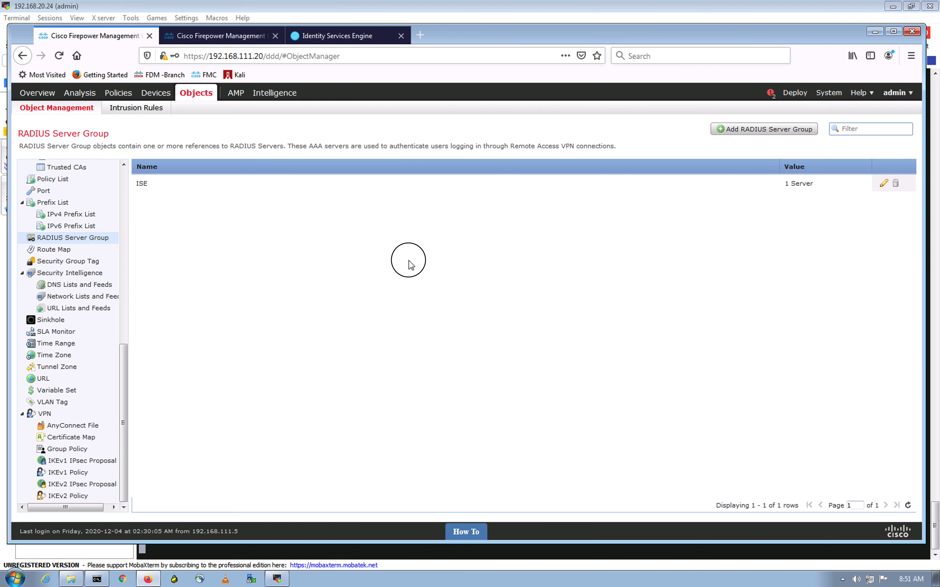
pyautogui.click(881, 184)
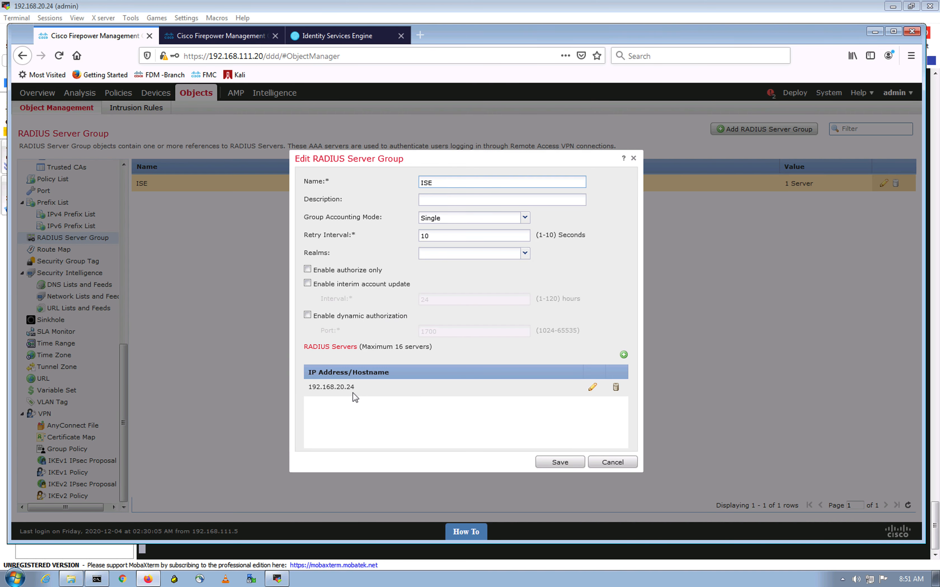
pyautogui.click(575, 465)
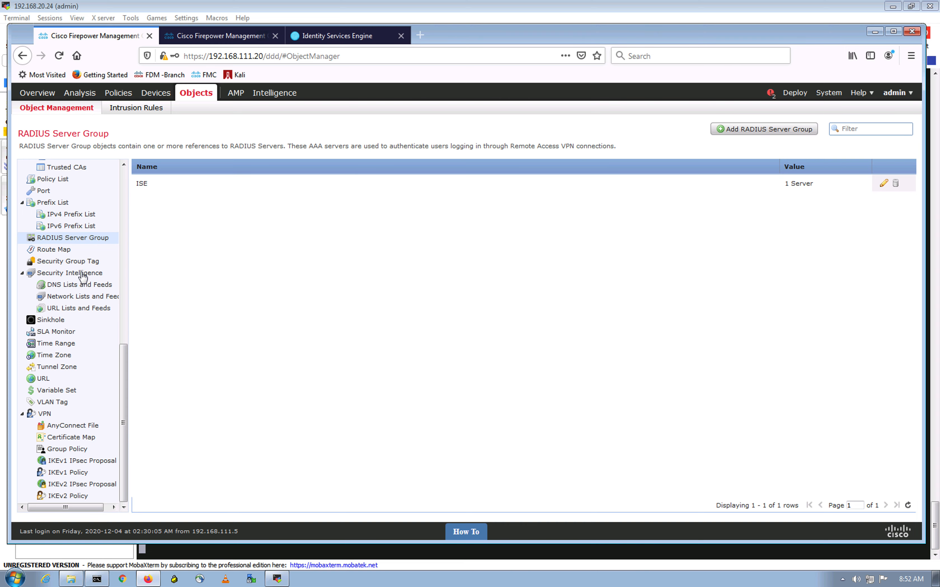
# Start a new AnyConnect File object named AC46
pyautogui.click(77, 427)
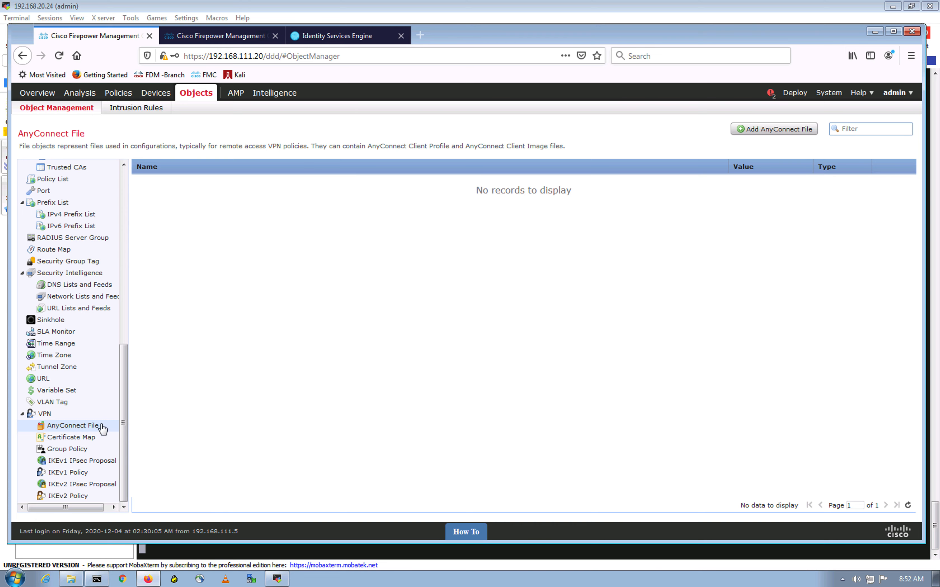
pyautogui.click(776, 131)
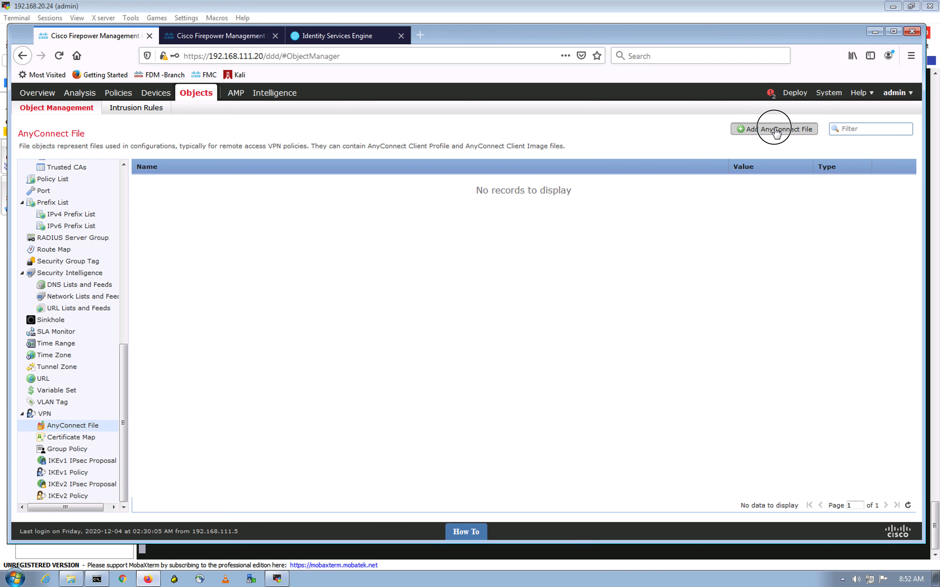
pyautogui.click(423, 272)
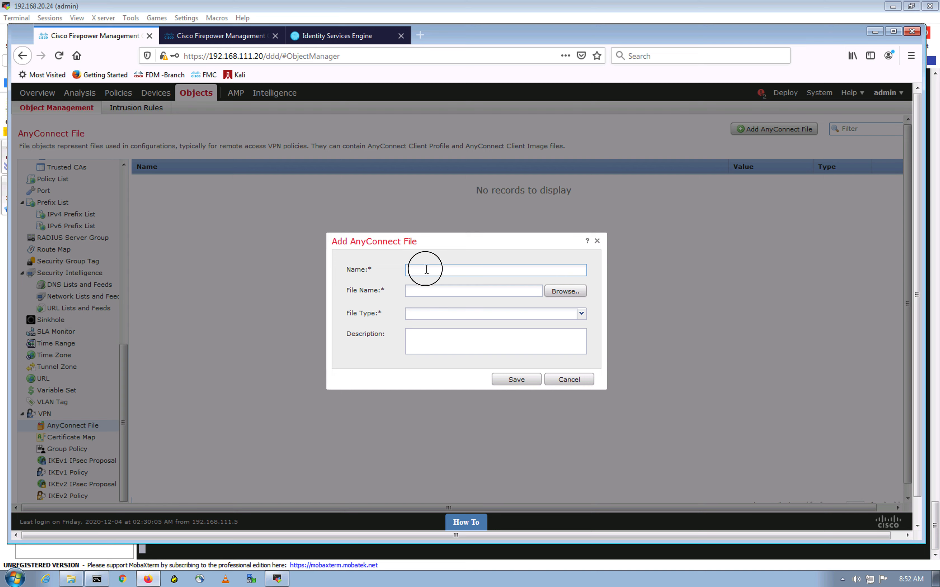
pyautogui.write('AC')
pyautogui.click(71, 579)
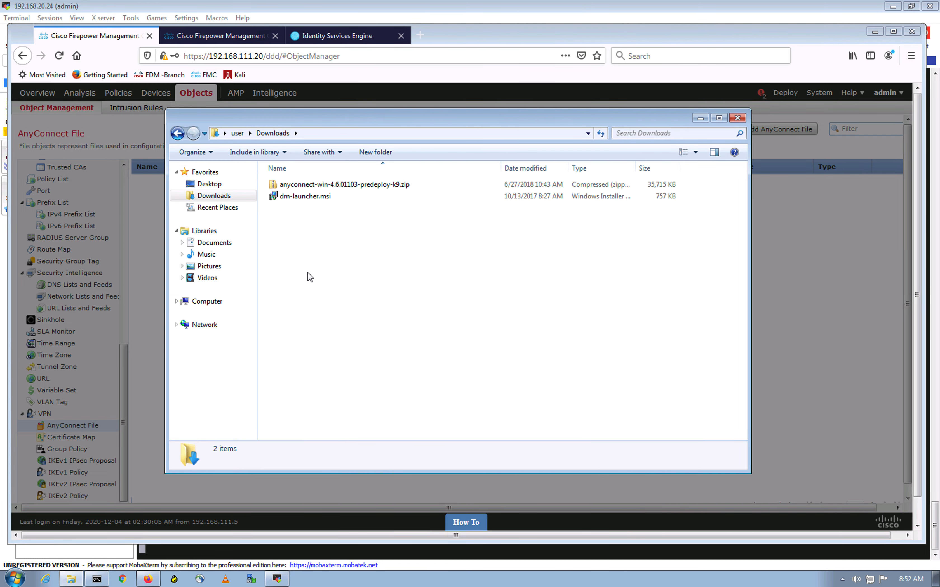
pyautogui.click(701, 119)
pyautogui.write('46')
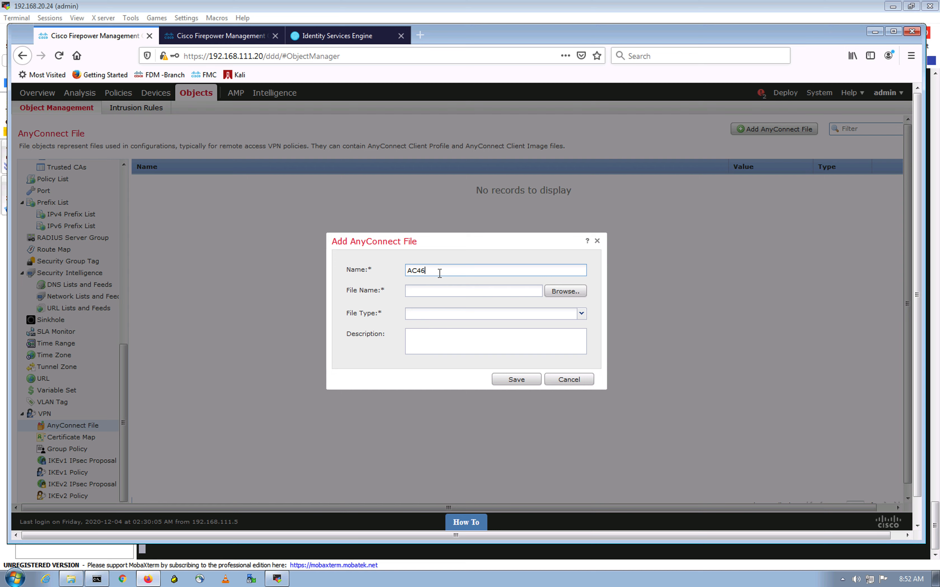
# Choose the AnyConnect 4.6 predeploy zip from Downloads as the upload file
pyautogui.click(583, 291)
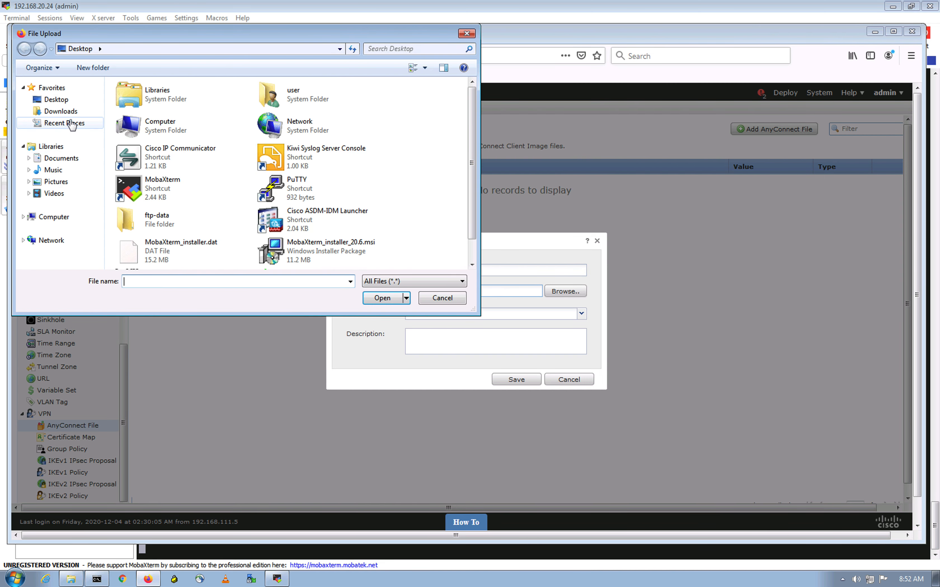
pyautogui.click(60, 111)
pyautogui.click(188, 100)
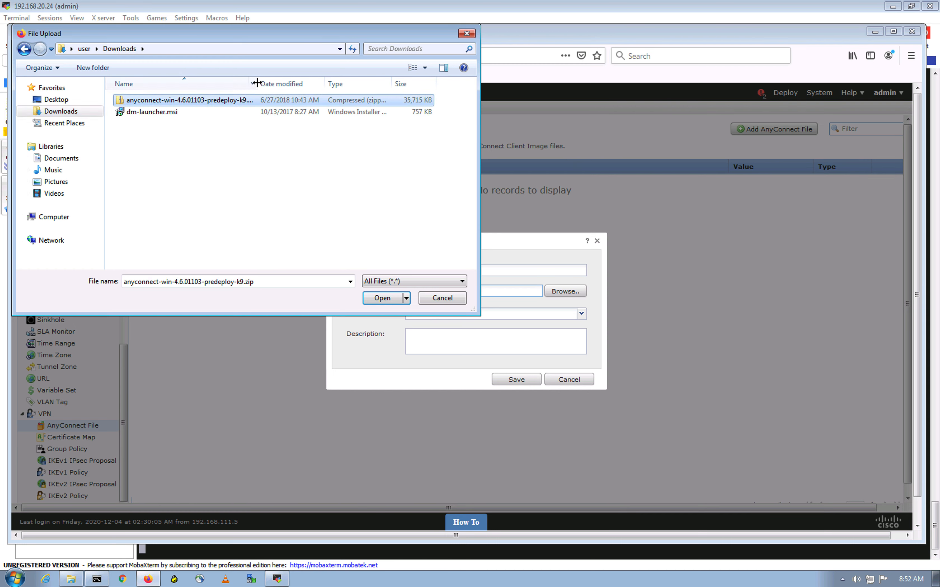
pyautogui.moveTo(257, 83); pyautogui.dragTo(367, 84)
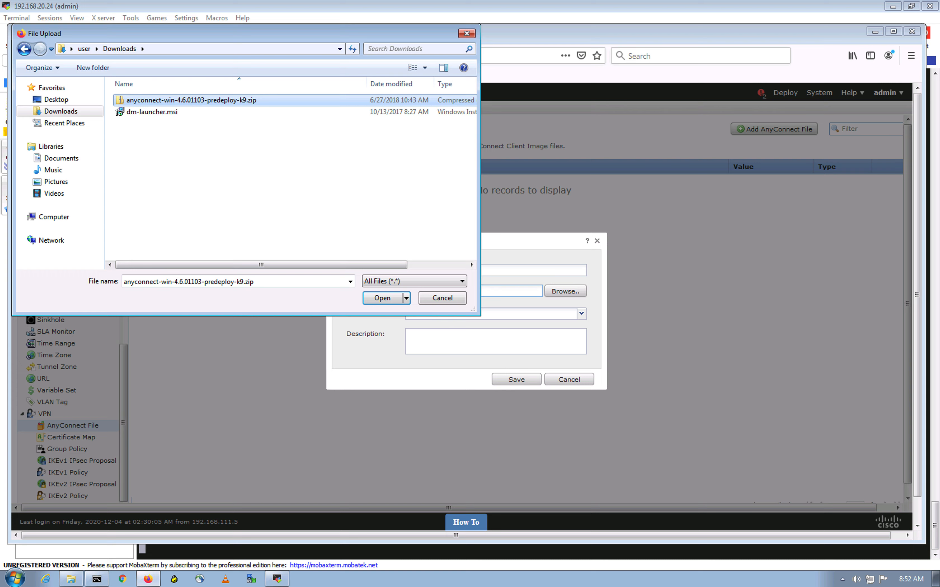
pyautogui.click(386, 298)
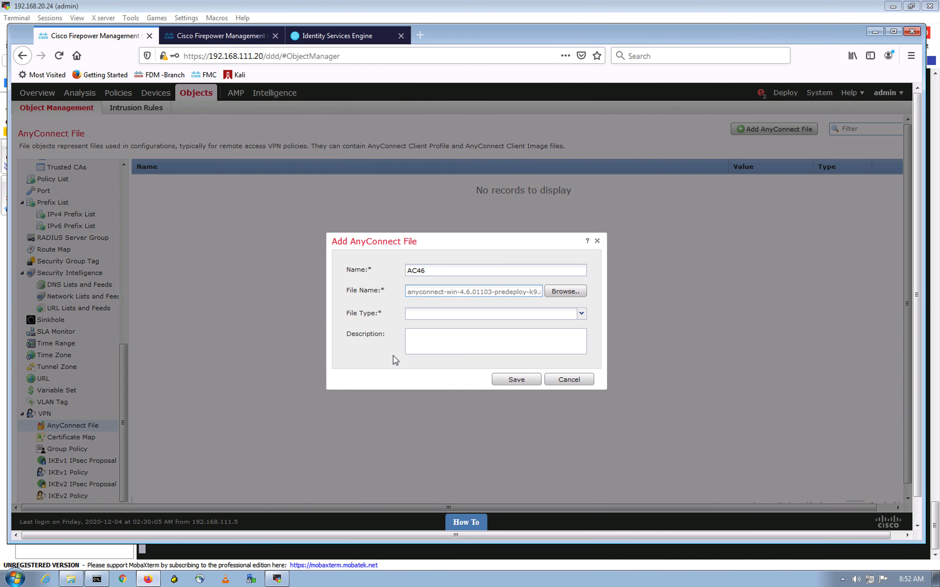
# Set File Type to AnyConnect Client Image and attempt to save the object
pyautogui.click(581, 314)
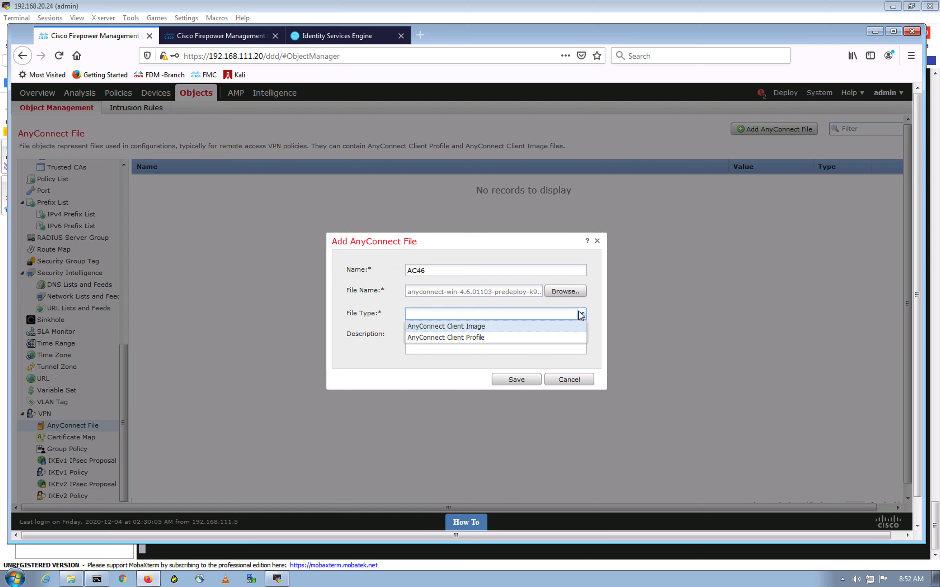
pyautogui.click(494, 327)
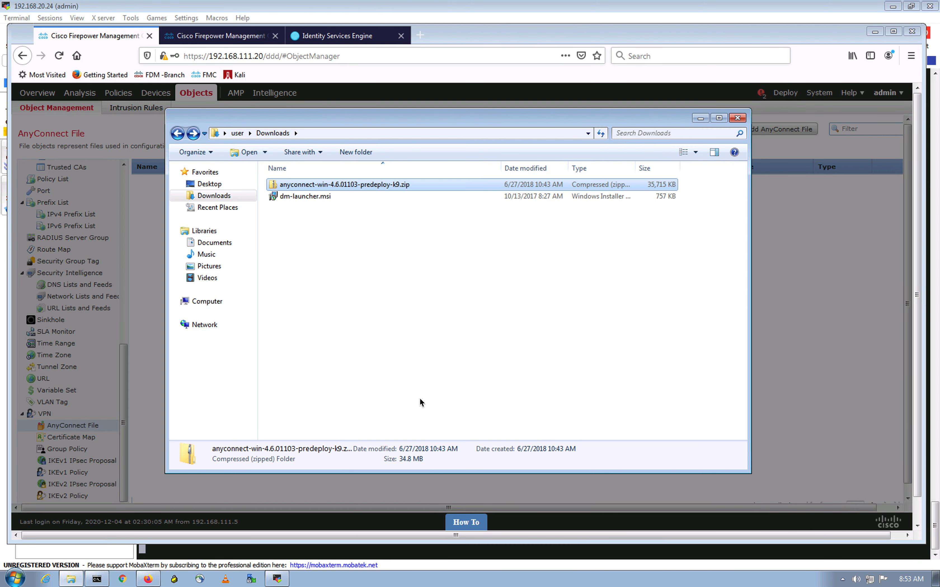
pyautogui.click(466, 311)
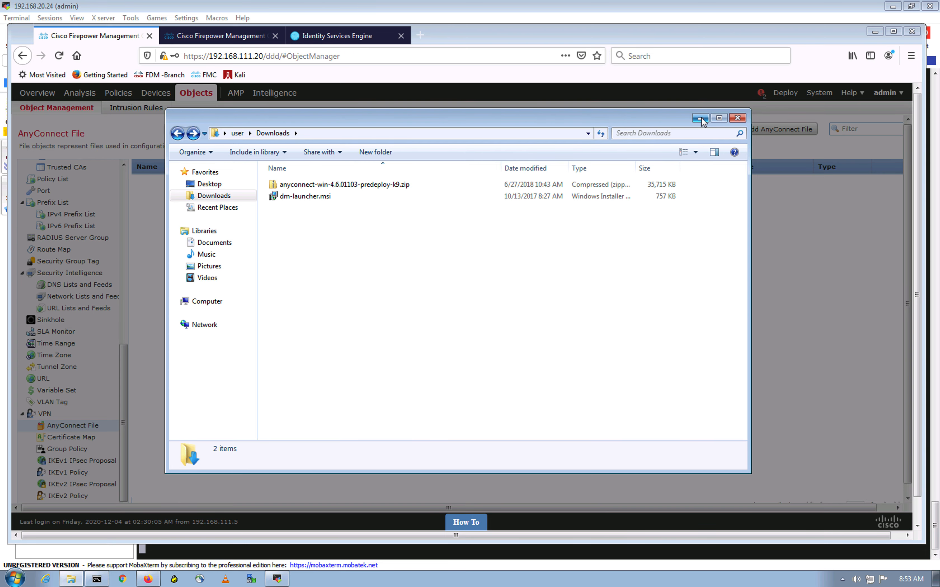
pyautogui.click(701, 117)
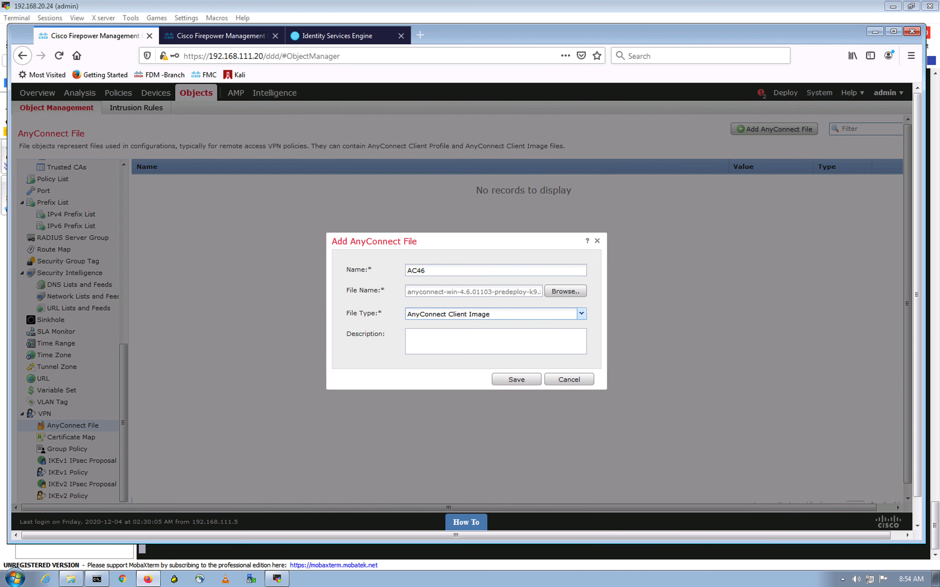
pyautogui.click(515, 380)
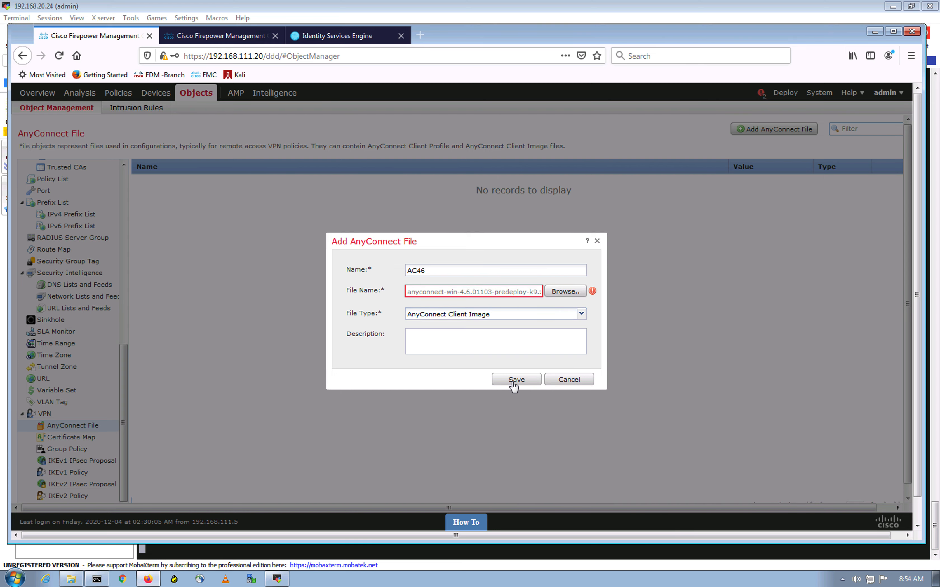
# Browse Downloads for the AnyConnect package, filtering to package files, then cancel the picker
pyautogui.click(561, 292)
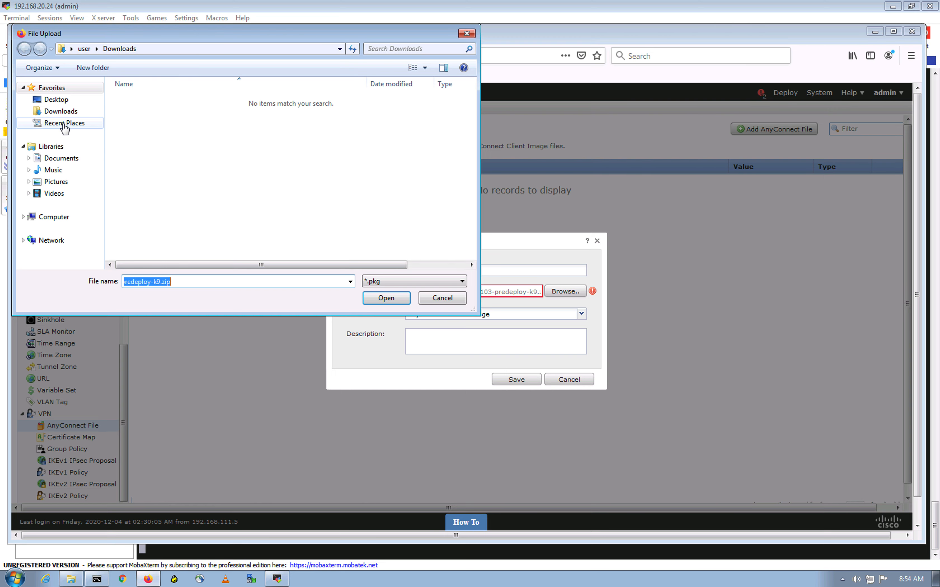
pyautogui.click(65, 111)
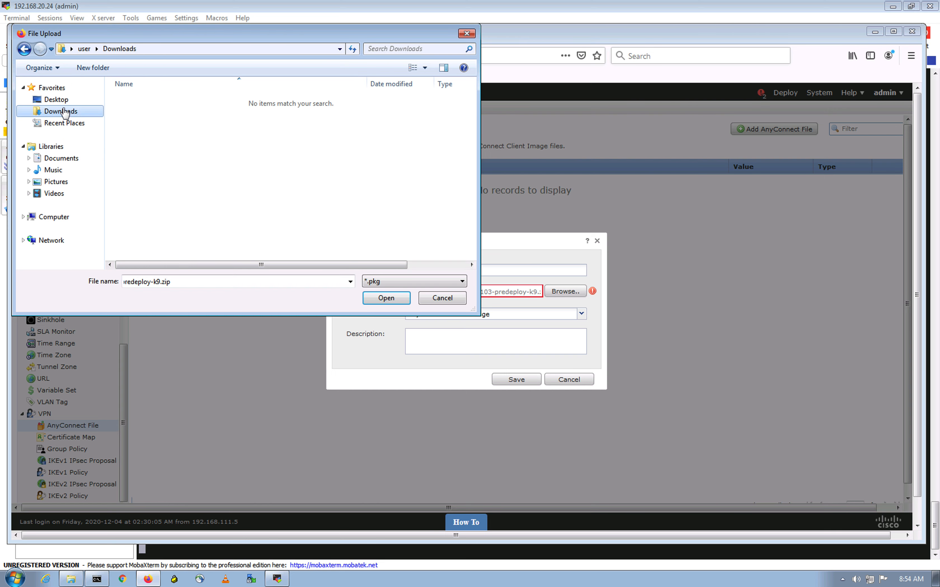
pyautogui.click(76, 124)
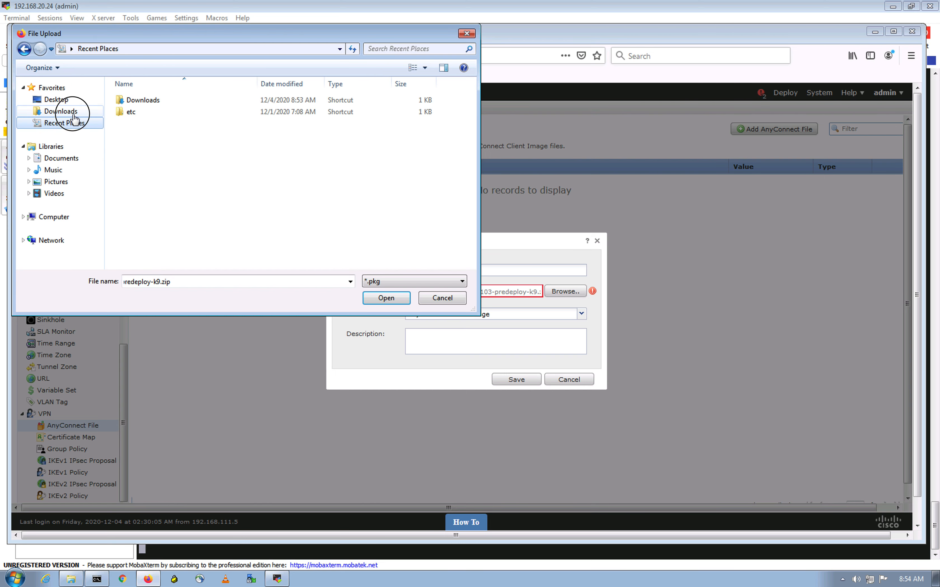
pyautogui.click(62, 111)
pyautogui.click(430, 284)
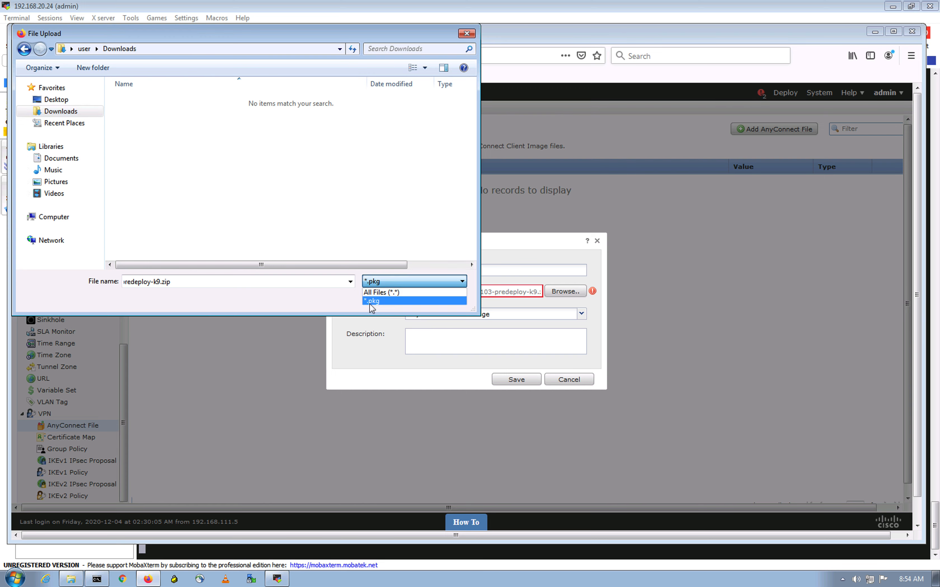
pyautogui.click(207, 283)
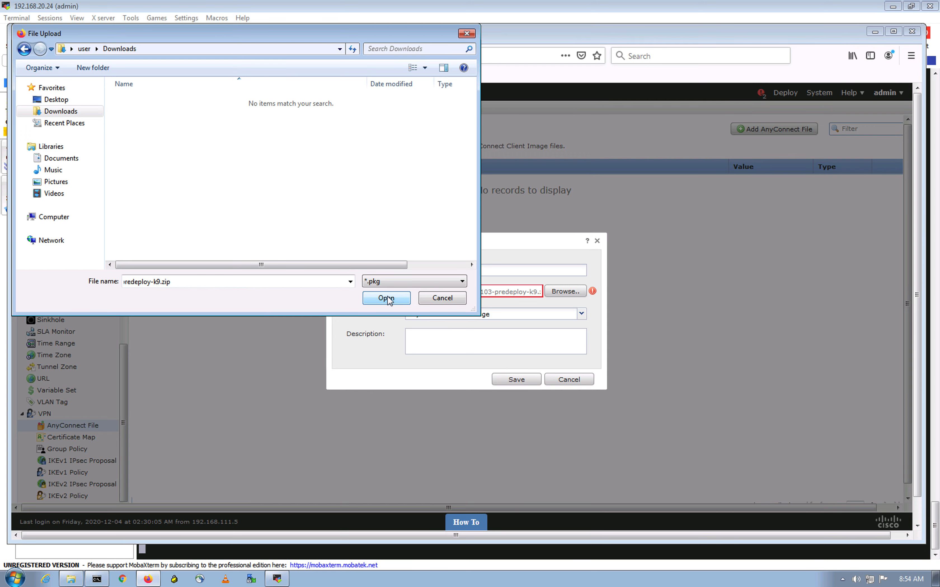
pyautogui.click(439, 298)
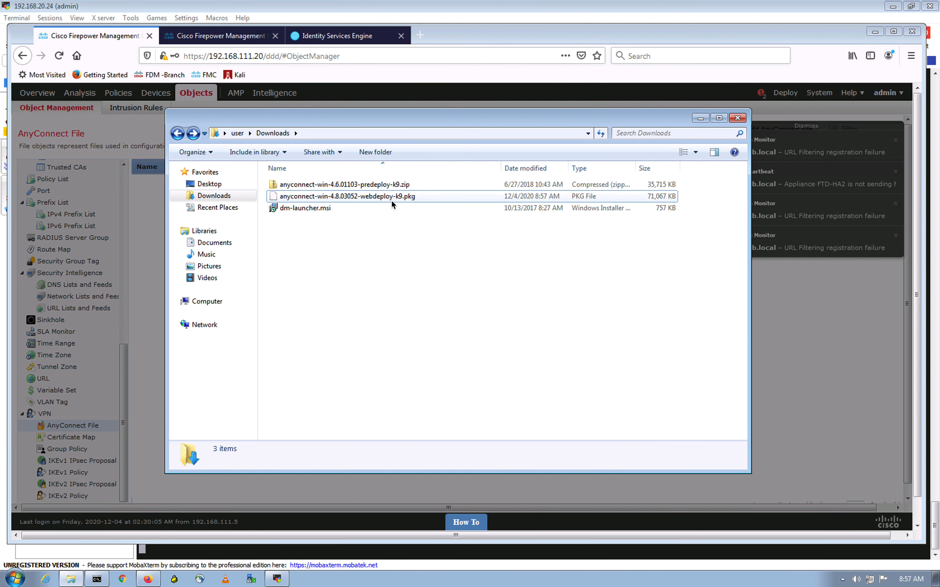
pyautogui.click(700, 118)
# Attach anyconnect-win-4.8.03052-webdeploy-k9.pkg to AC46, save it, and clear the notifications
pyautogui.click(559, 287)
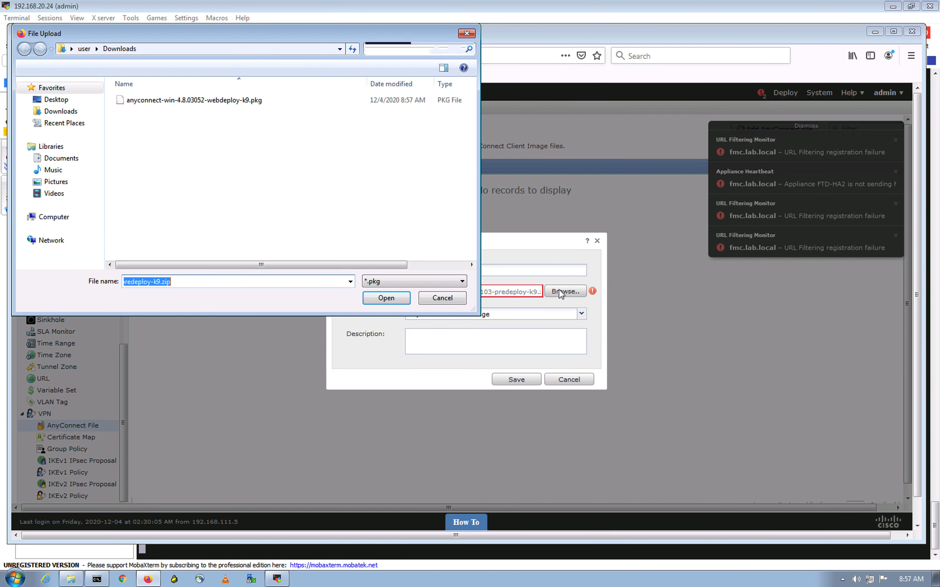
pyautogui.click(247, 102)
pyautogui.click(387, 302)
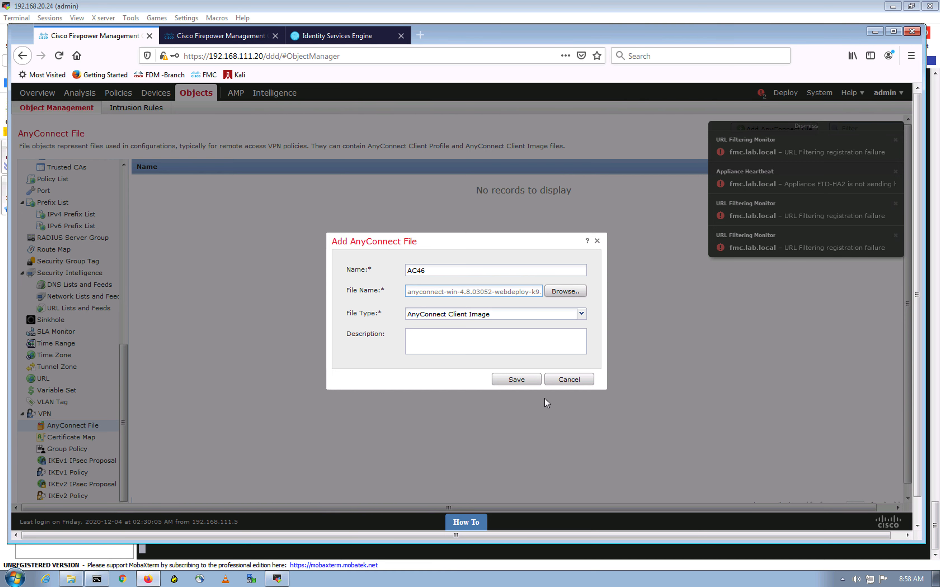
pyautogui.click(518, 380)
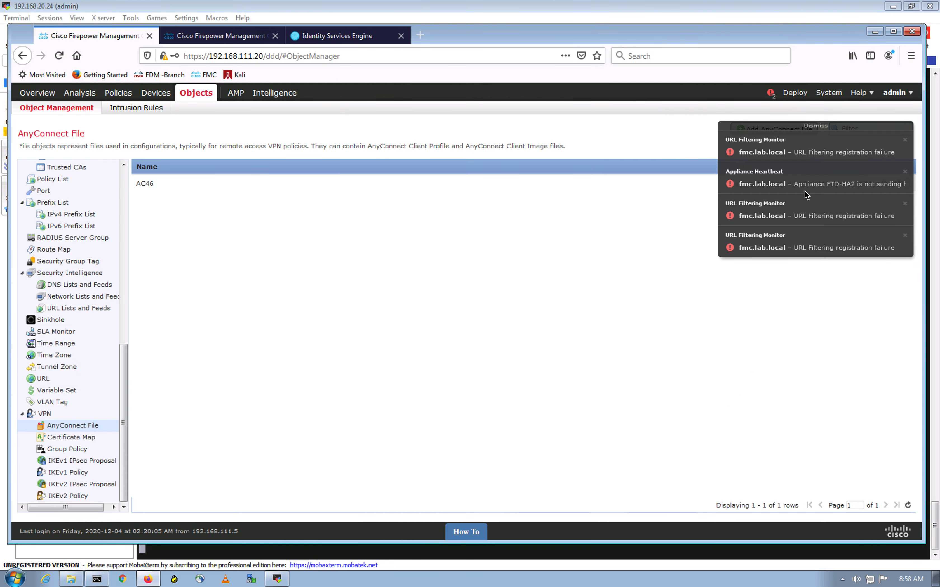
pyautogui.click(814, 128)
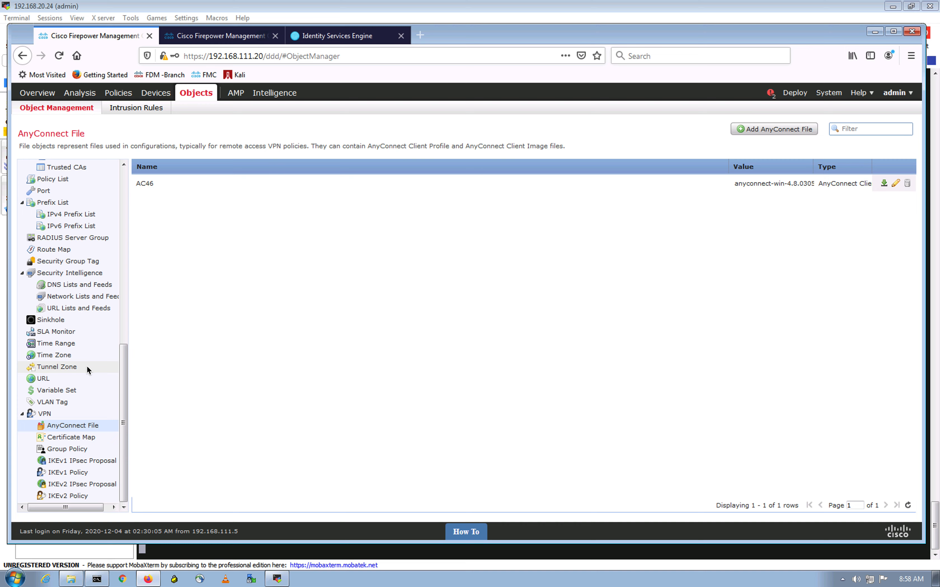
pyautogui.scroll(7, 86, 366)
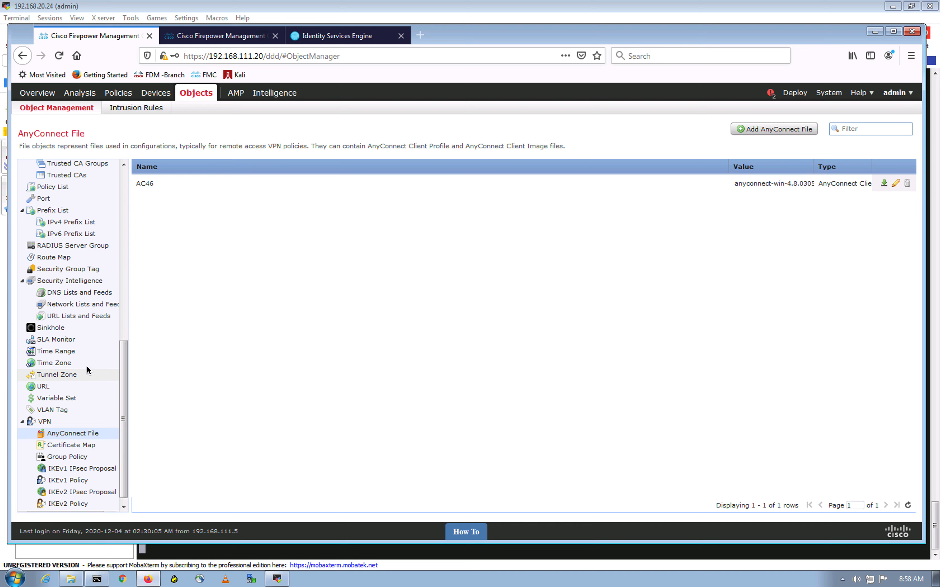
pyautogui.scroll(4, 86, 365)
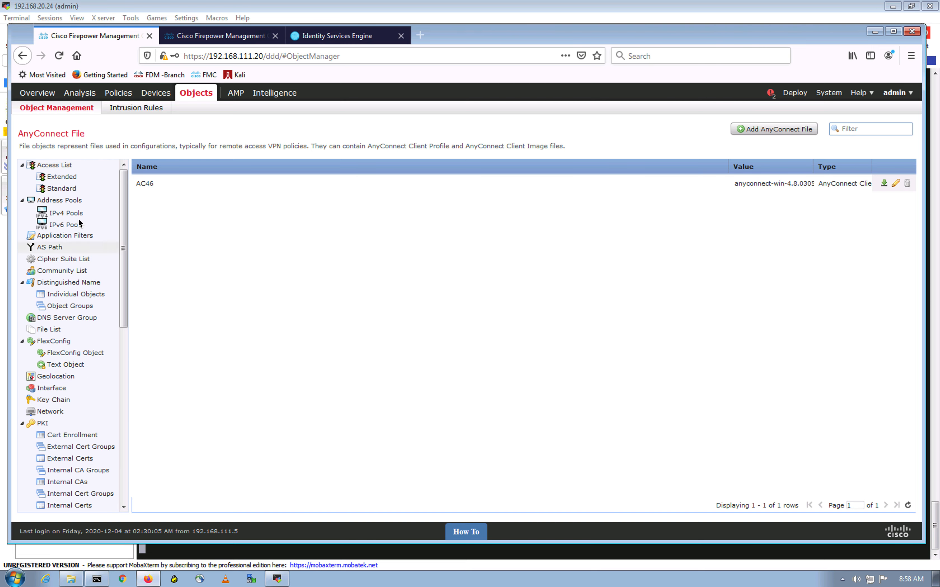
# Save IPv4 pool SSL-VPN-POOL spanning 10.10.55.1-10.10.55.254 with mask 255.255.255.0
pyautogui.click(68, 212)
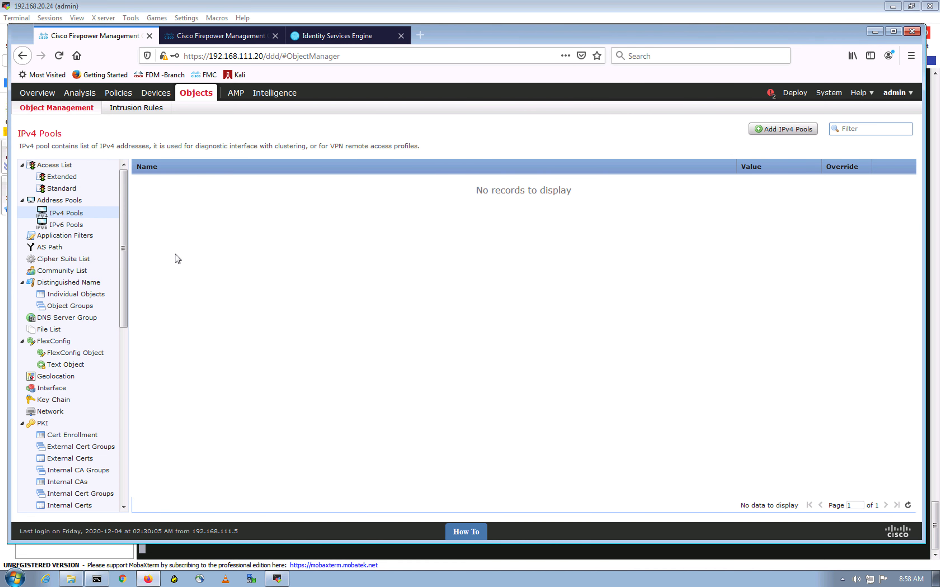
pyautogui.click(753, 135)
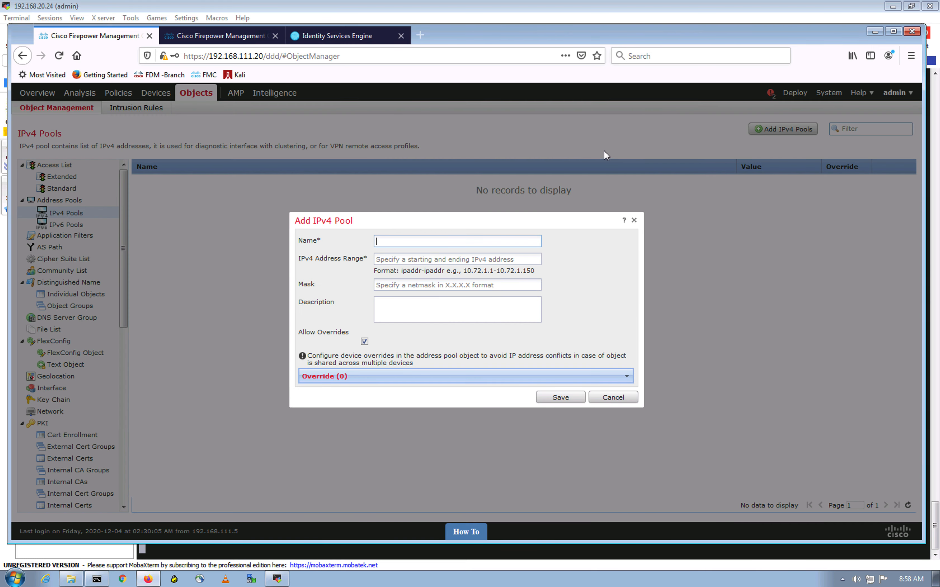
pyautogui.write('SSL-VPN-POOL')
pyautogui.click(443, 258)
pyautogui.write('10.10')
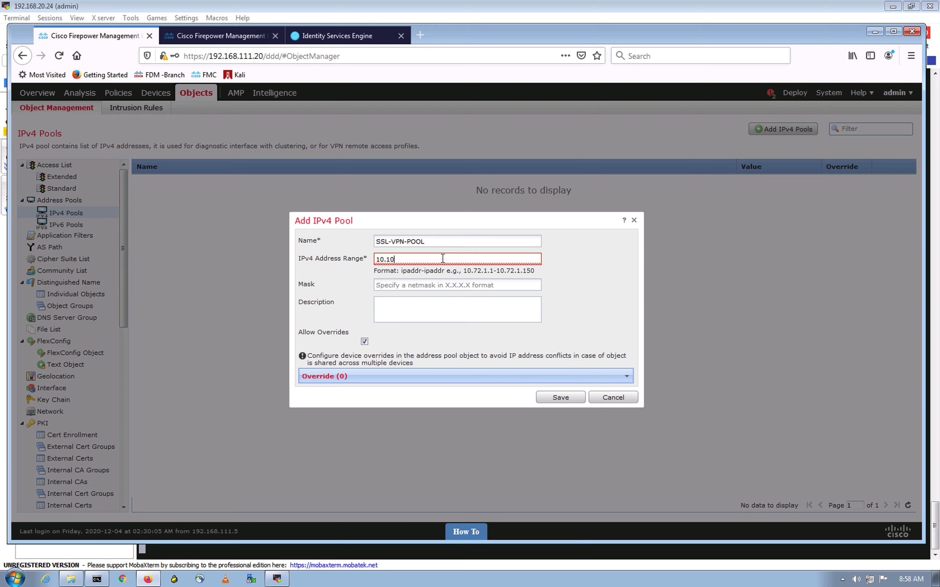
pyautogui.write('.55.1-10.10.55.254')
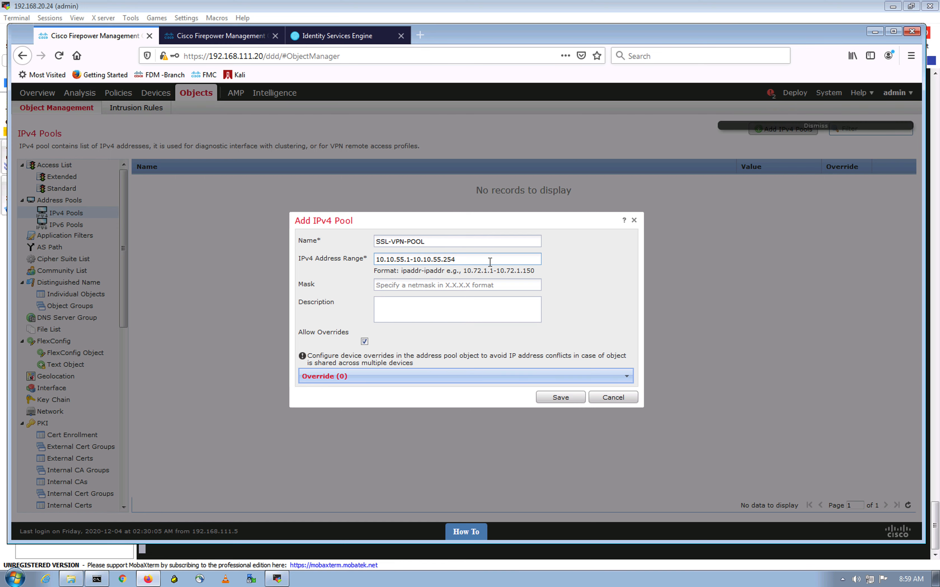
pyautogui.click(464, 285)
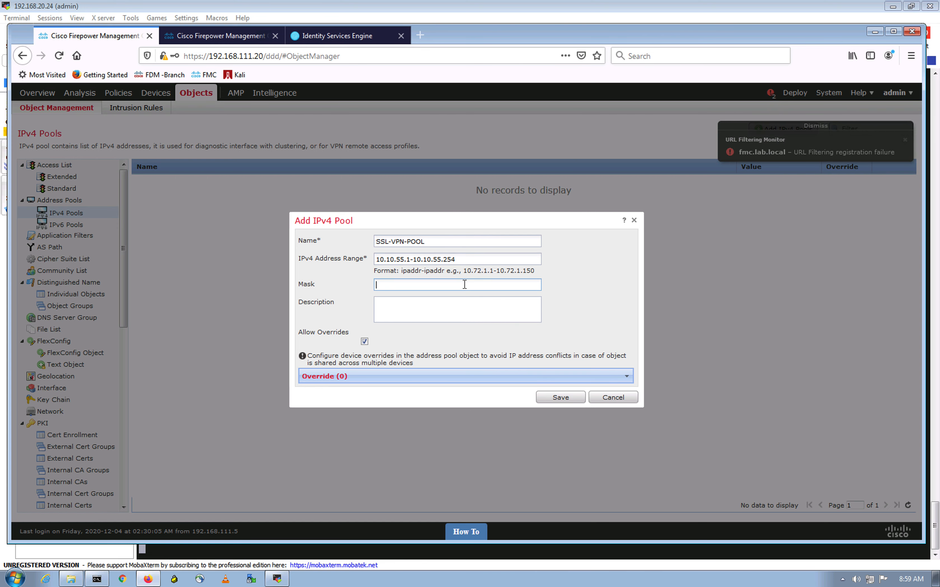
pyautogui.write('255.25')
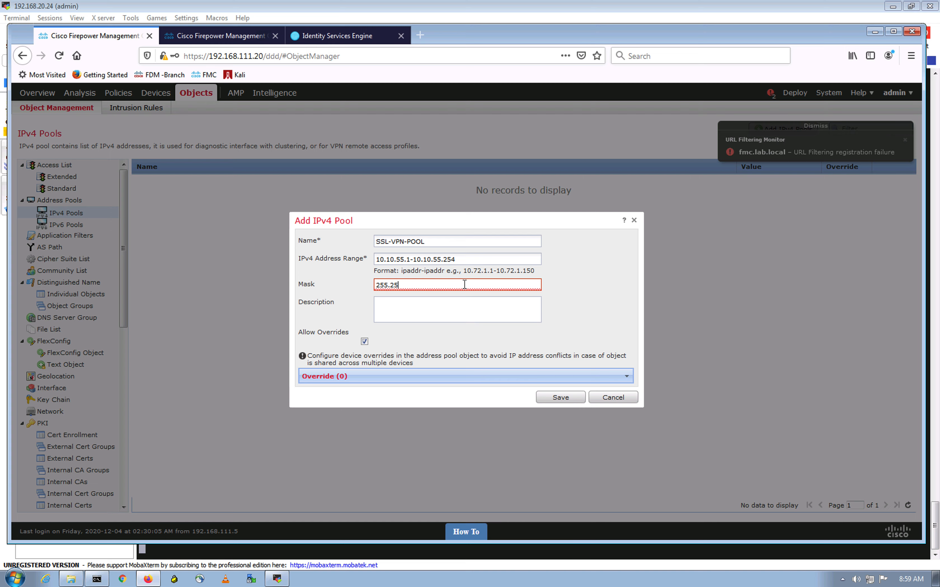
pyautogui.write('5.255.0')
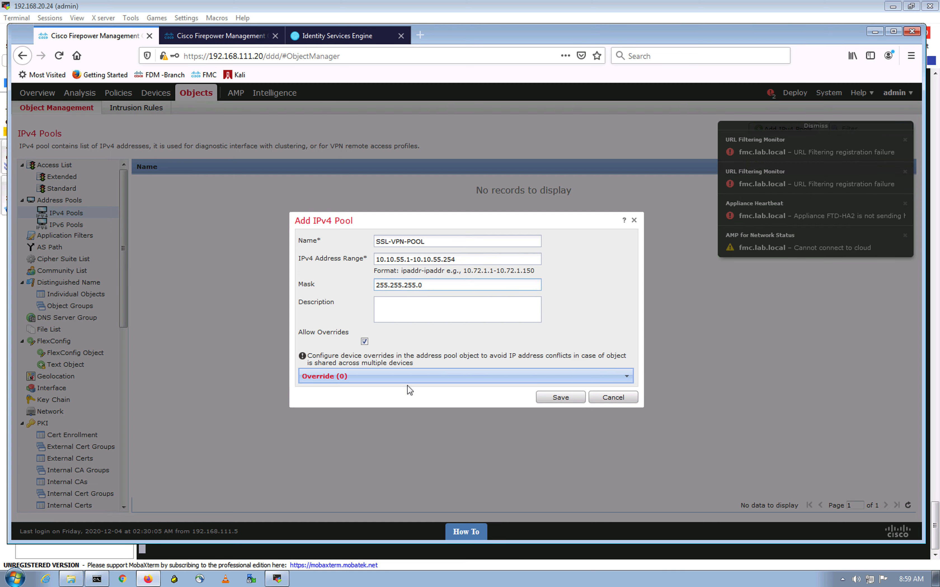
pyautogui.click(558, 398)
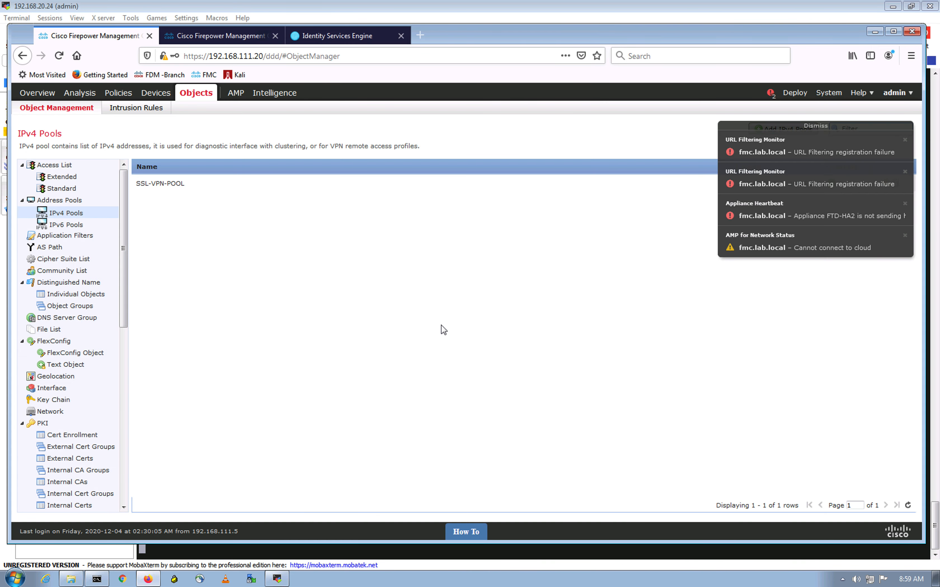
pyautogui.click(815, 127)
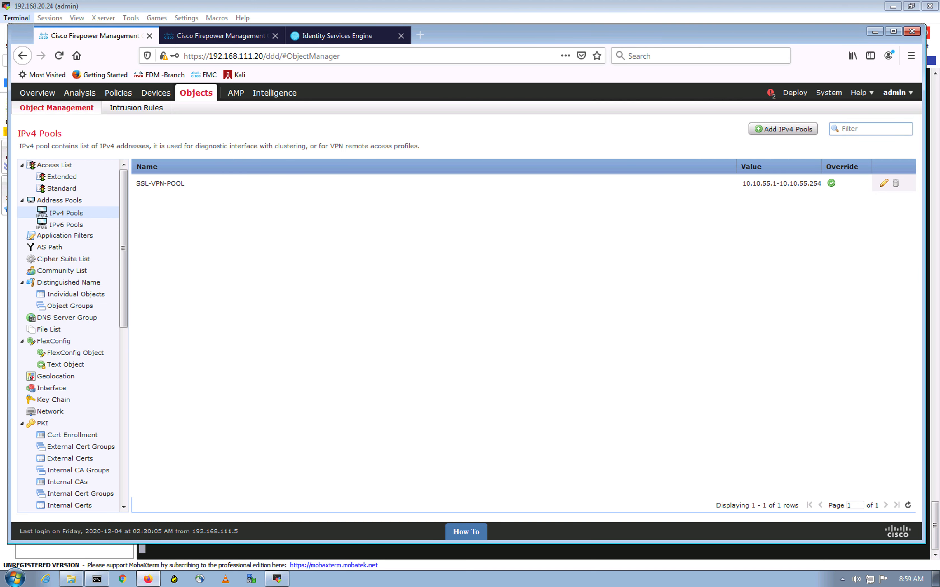
# In the second FMC session, add a new configuration under Devices > VPN > Remote Access
pyautogui.click(206, 43)
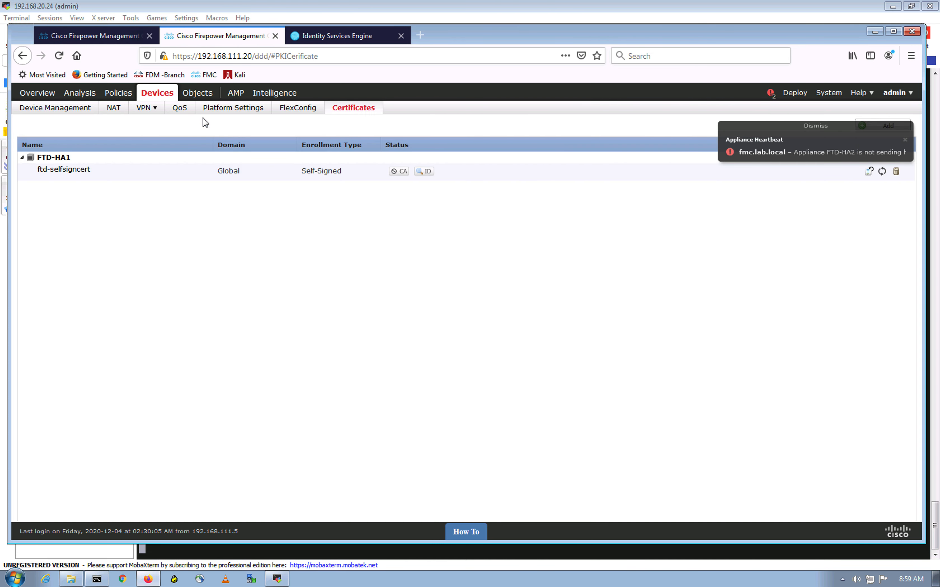
pyautogui.moveTo(127, 96)
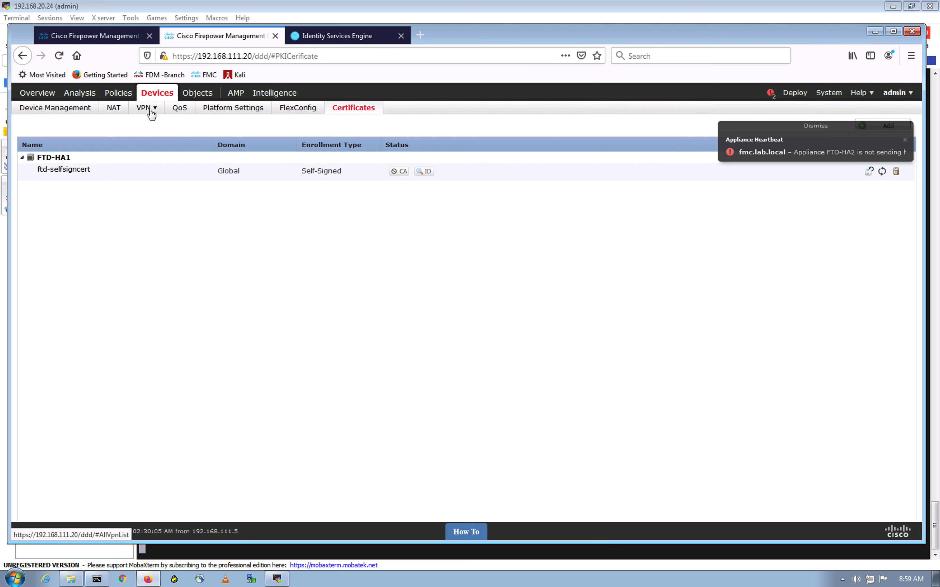
pyautogui.click(148, 111)
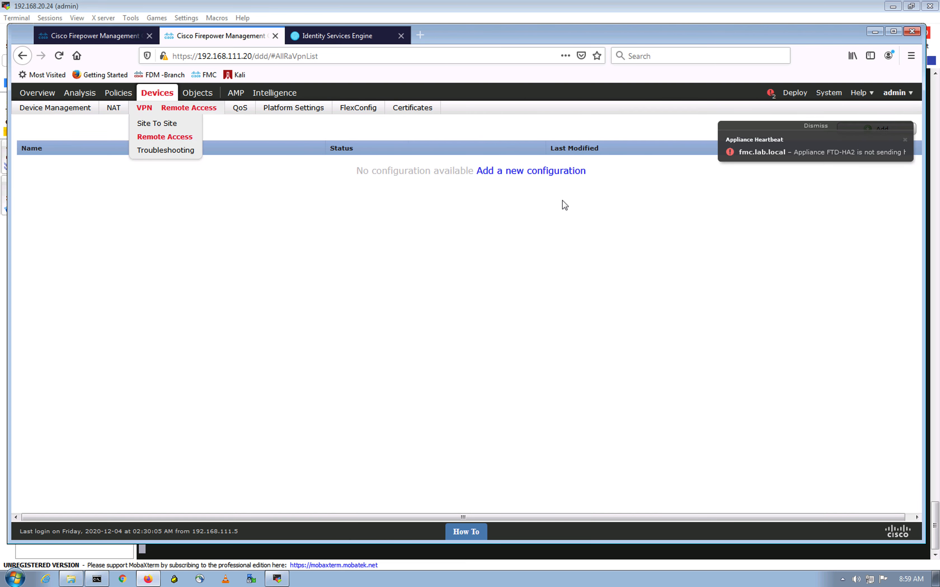
pyautogui.click(823, 126)
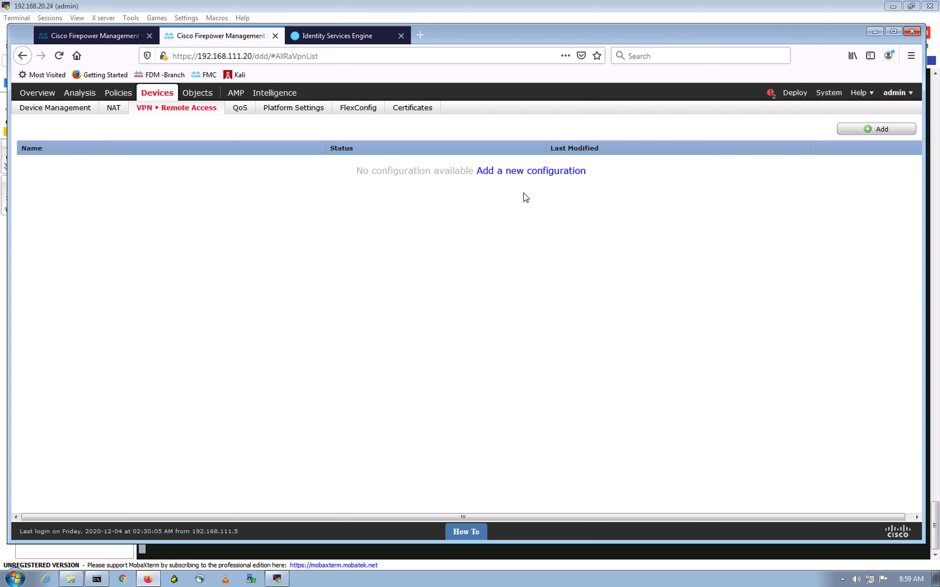
pyautogui.click(513, 171)
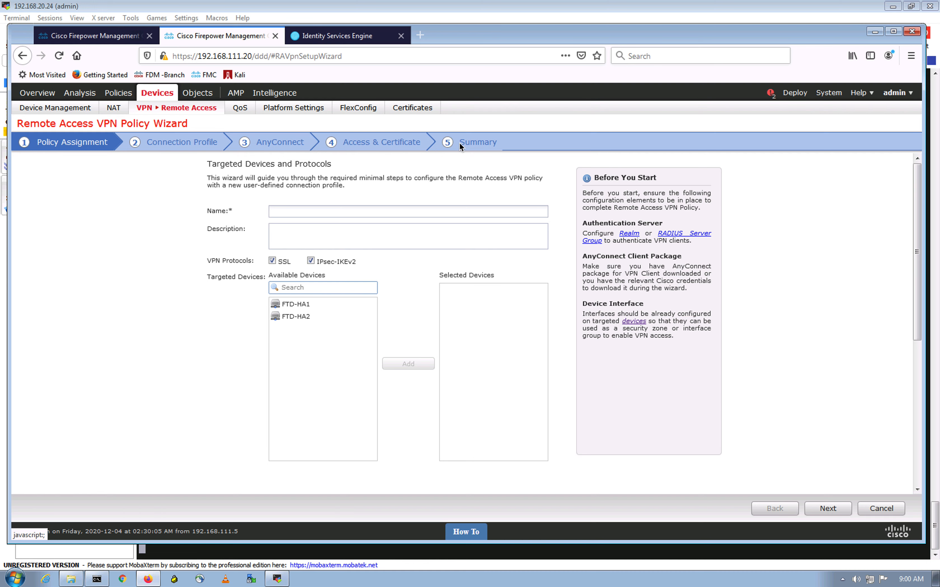
# Name the policy FTD-RA and disable IPsec-IKEv2 so only SSL remains
pyautogui.click(327, 209)
pyautogui.write('FTD-RA')
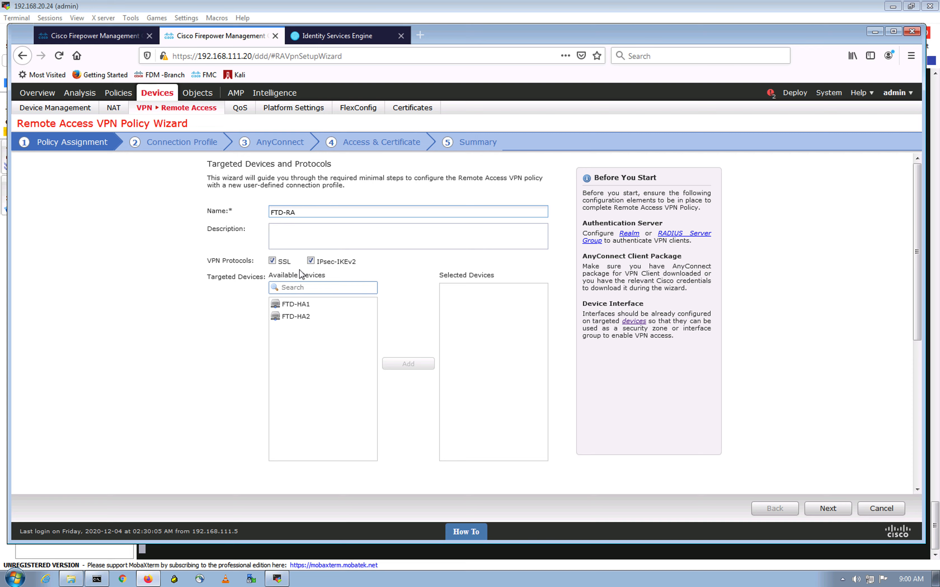
pyautogui.click(310, 261)
pyautogui.click(311, 259)
pyautogui.click(312, 261)
pyautogui.click(311, 261)
pyautogui.click(311, 261)
# Add FTD-HA1 as the targeted device and advance to the connection profile step
pyautogui.click(296, 305)
pyautogui.click(404, 366)
pyautogui.scroll(-5, 153, 328)
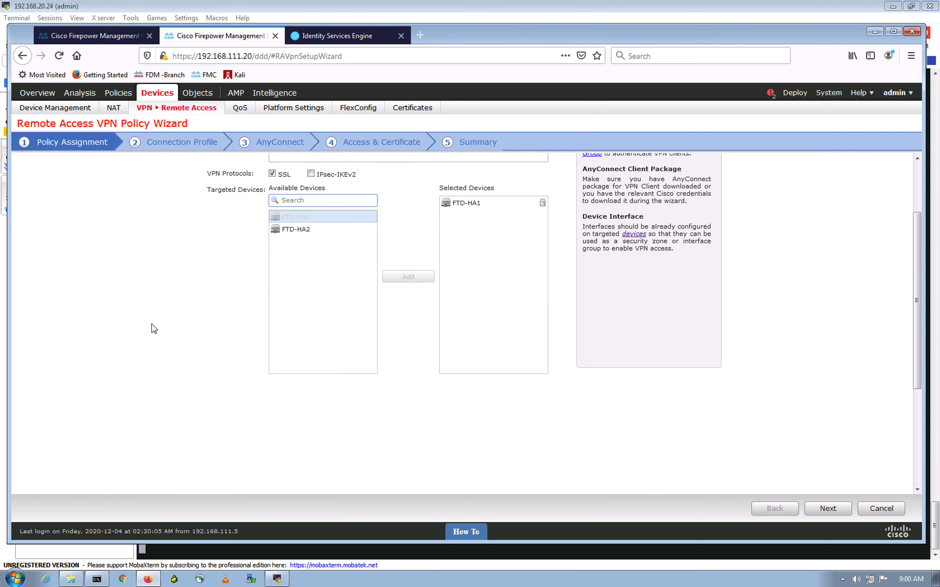
pyautogui.scroll(5, 154, 328)
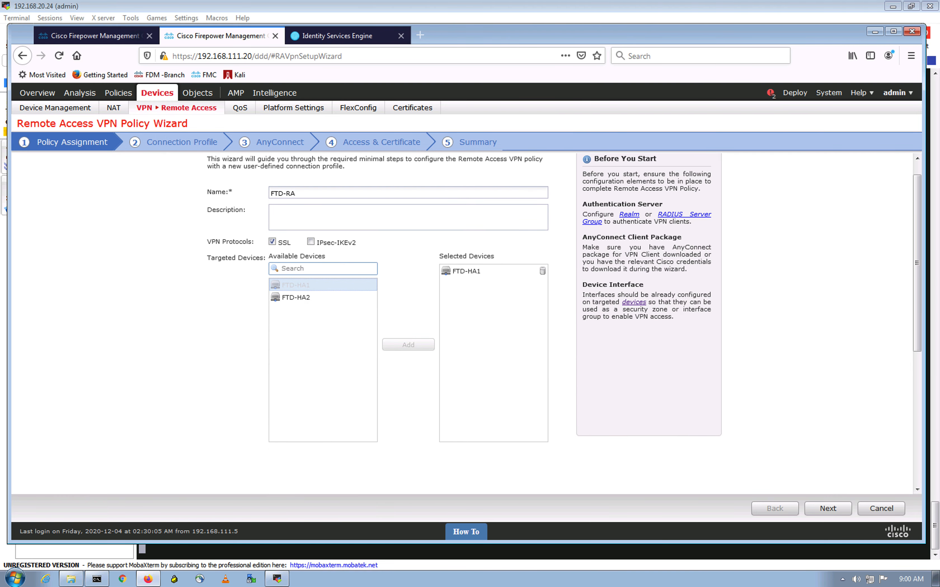
pyautogui.click(827, 509)
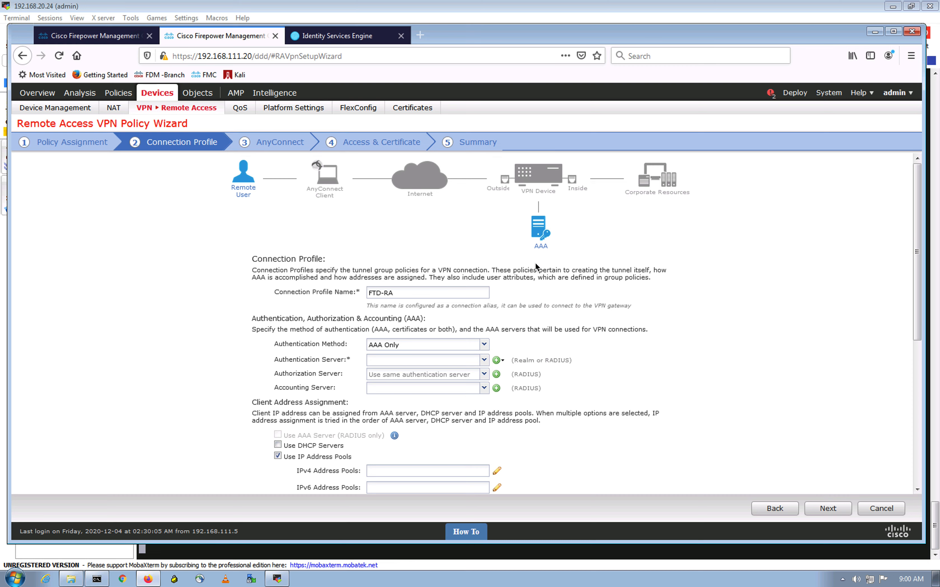
# Rename the connection profile Corporate_SSL_VPN and use ISE for authentication, authorization and accounting
pyautogui.moveTo(394, 293); pyautogui.dragTo(349, 292)
pyautogui.write('Corporate_SSL_')
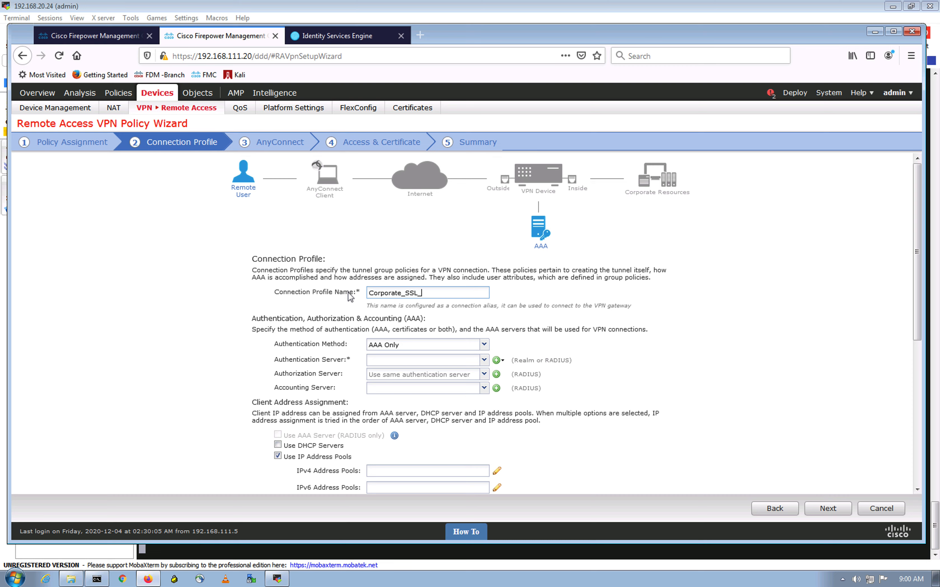
pyautogui.write('VPN')
pyautogui.click(415, 357)
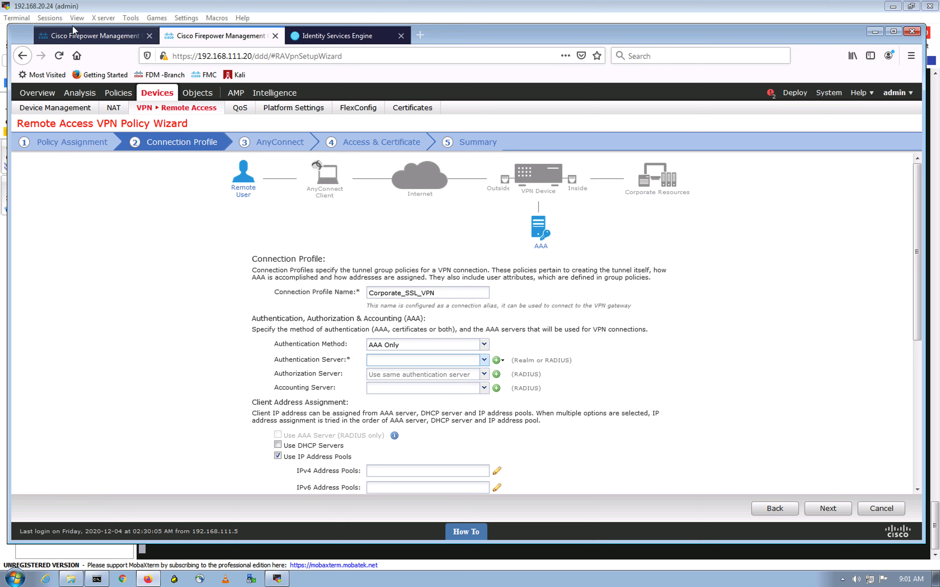
pyautogui.click(484, 360)
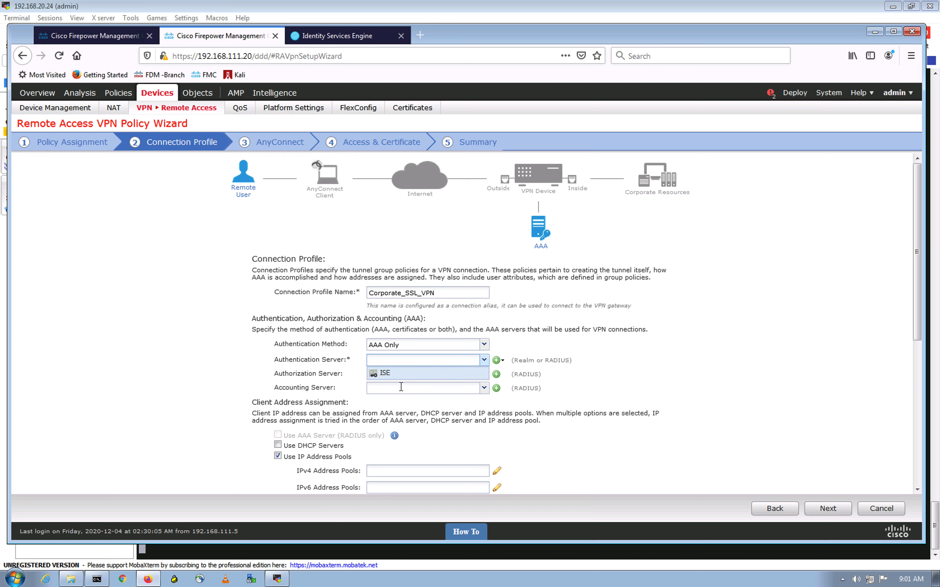
pyautogui.click(399, 374)
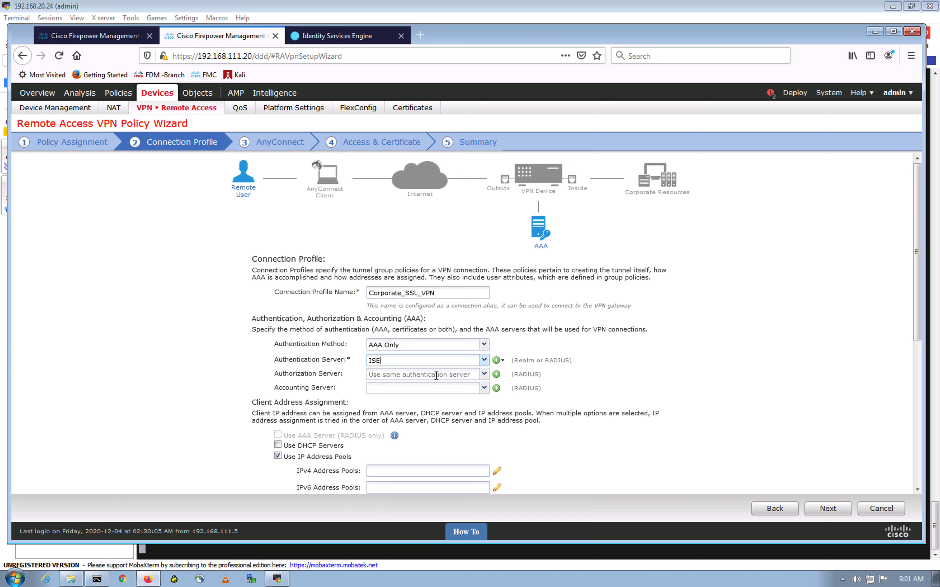
pyautogui.click(484, 375)
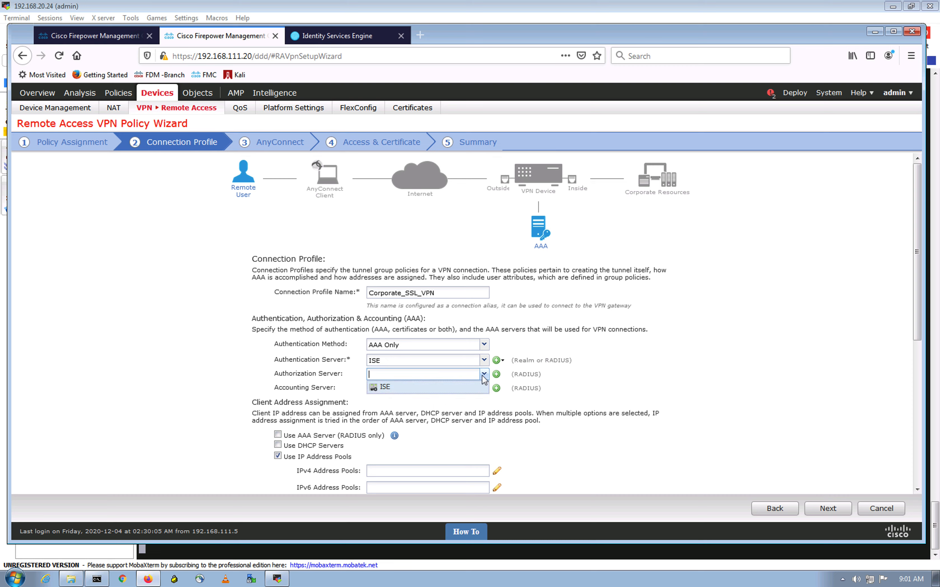
pyautogui.click(388, 390)
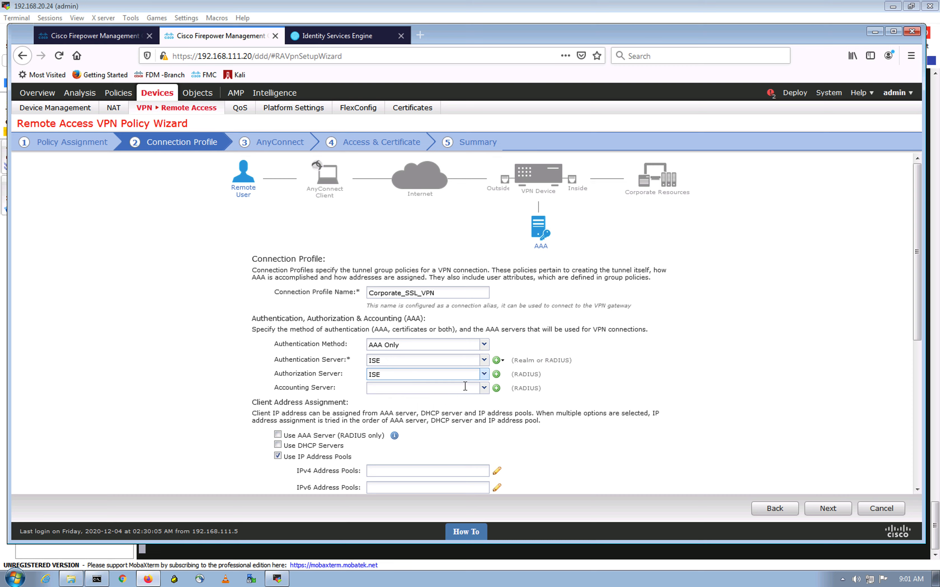
pyautogui.click(484, 388)
pyautogui.click(399, 402)
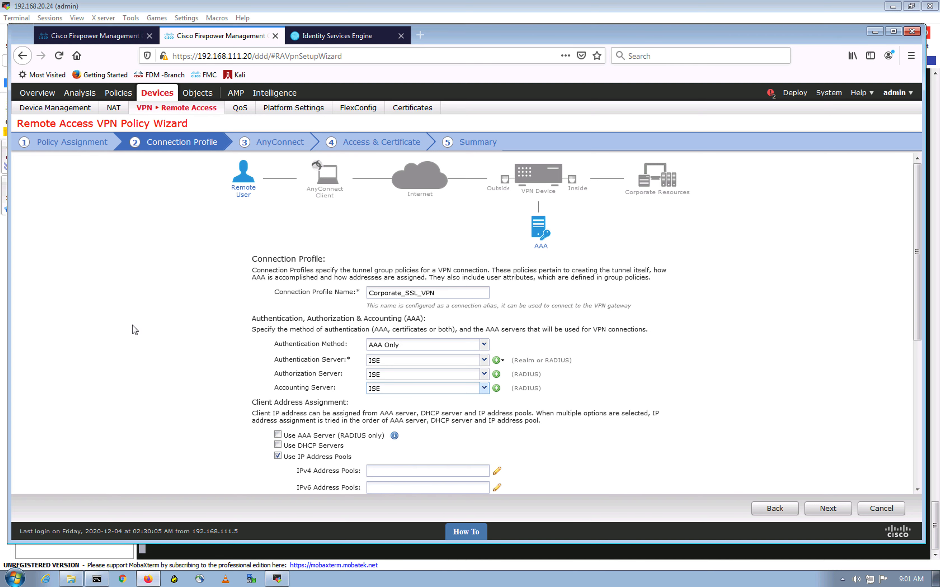
# Assign SSL-VPN-POOL as the IPv4 client address pool and advance to the AnyConnect step
pyautogui.scroll(-3, 130, 323)
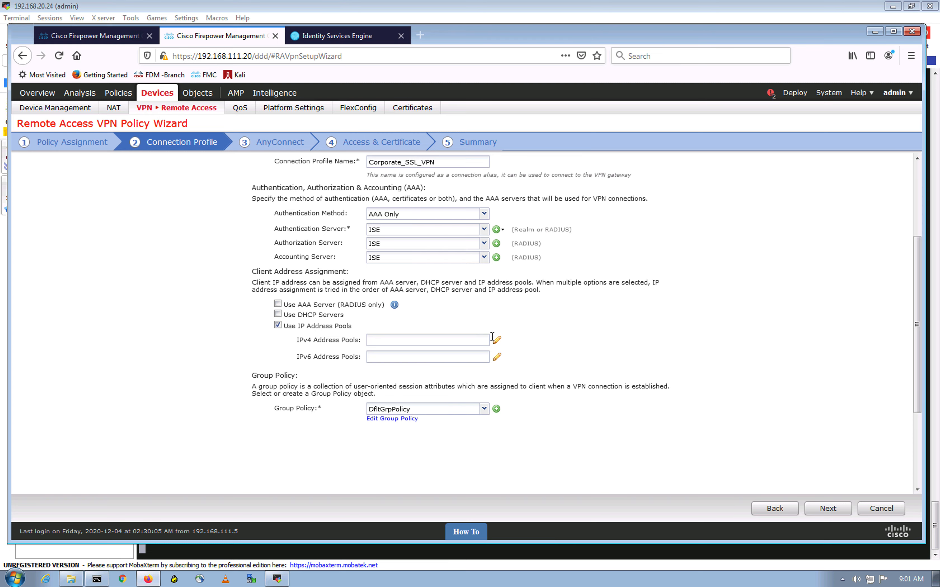
pyautogui.click(497, 344)
pyautogui.click(361, 267)
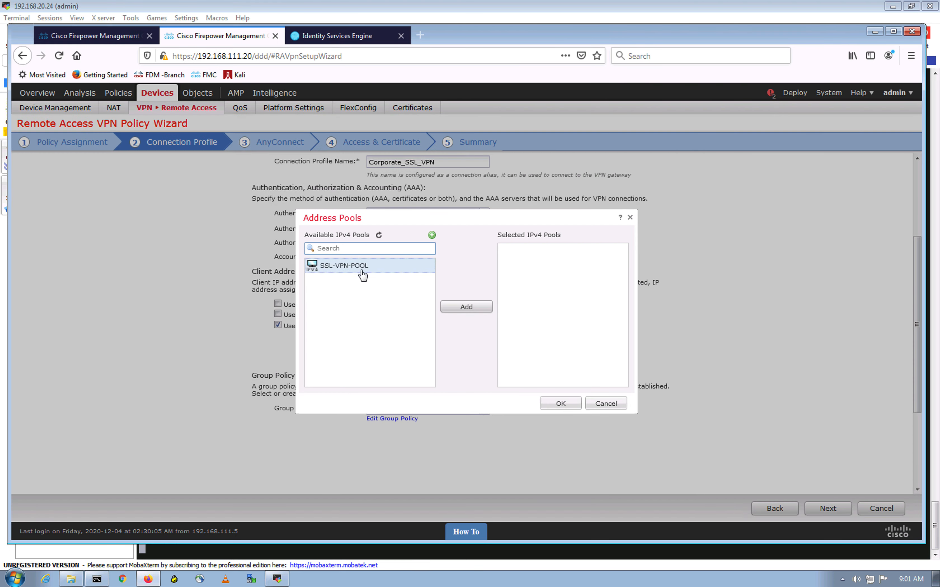
pyautogui.click(466, 307)
pyautogui.click(560, 403)
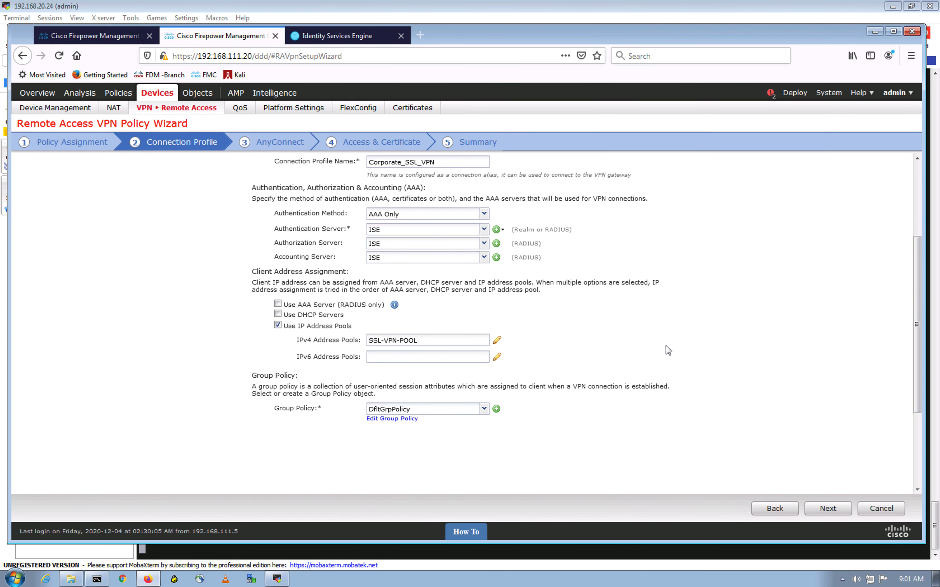
pyautogui.scroll(-3, 662, 350)
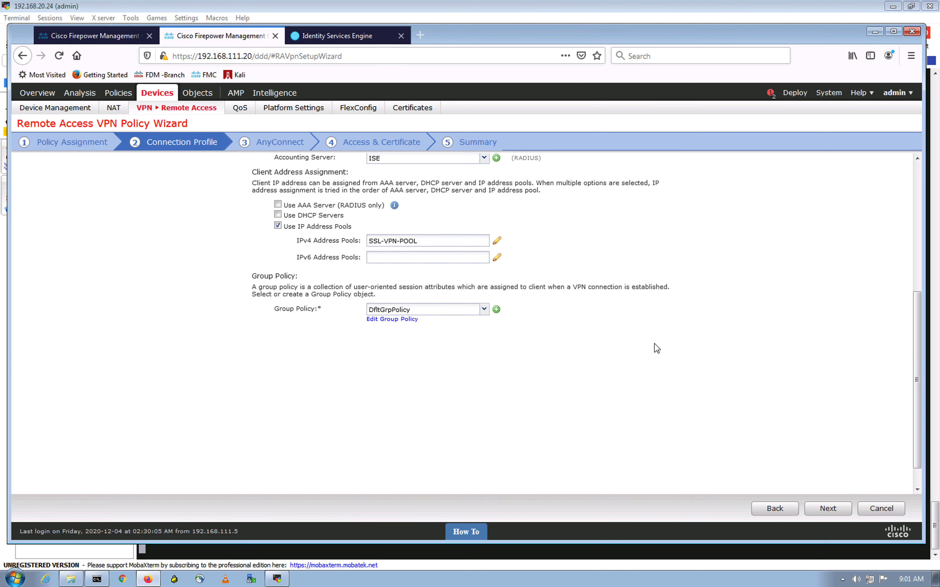
pyautogui.click(835, 511)
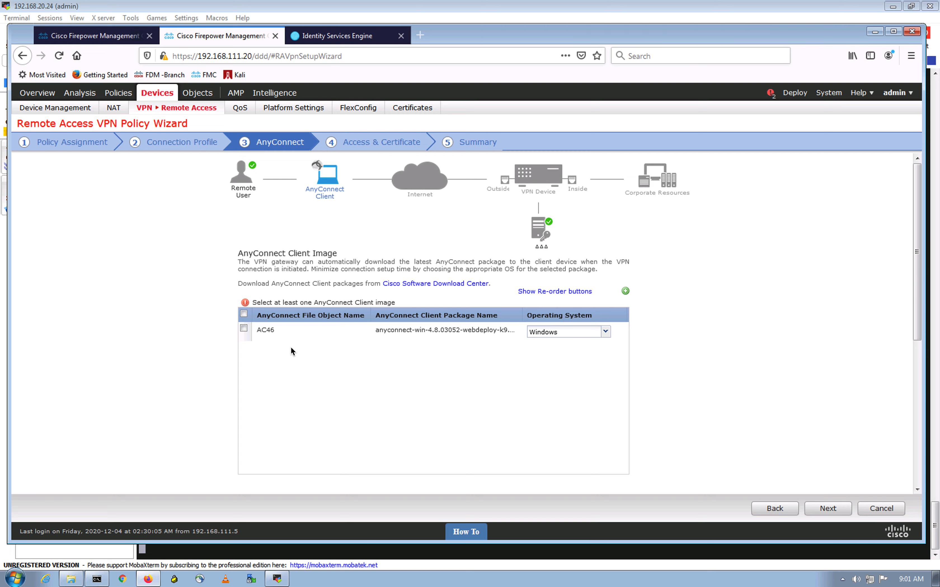
# Select the AC46 AnyConnect client image for Windows
pyautogui.click(244, 314)
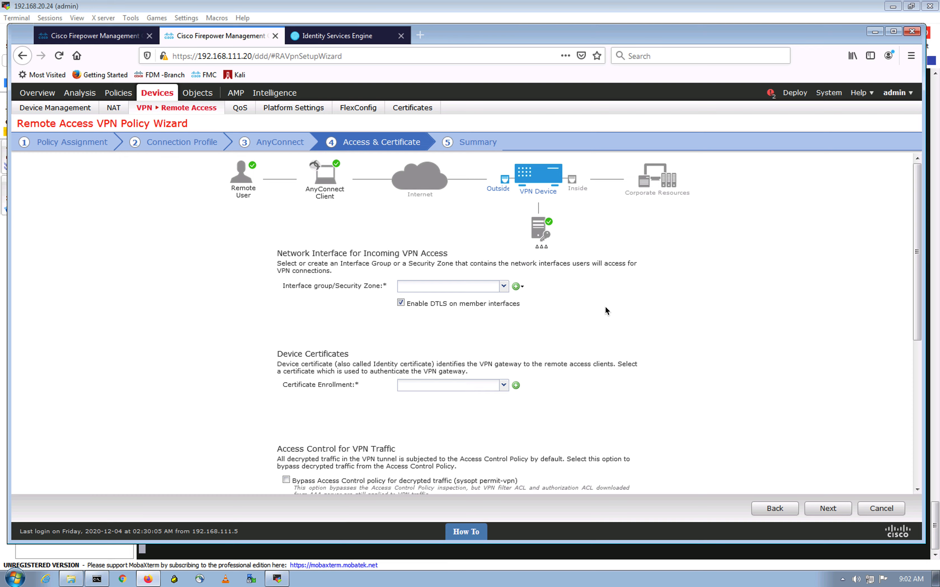
# Accept VPN connections on zone_outside and use ftd-selfsigncert as the device certificate
pyautogui.click(504, 286)
pyautogui.click(443, 328)
pyautogui.click(504, 386)
pyautogui.click(468, 398)
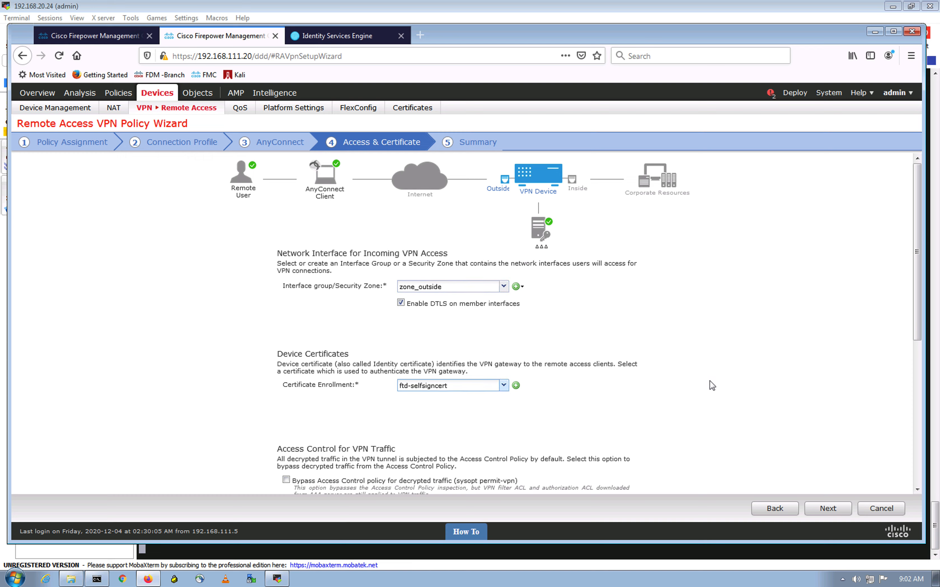
pyautogui.scroll(-3, 768, 375)
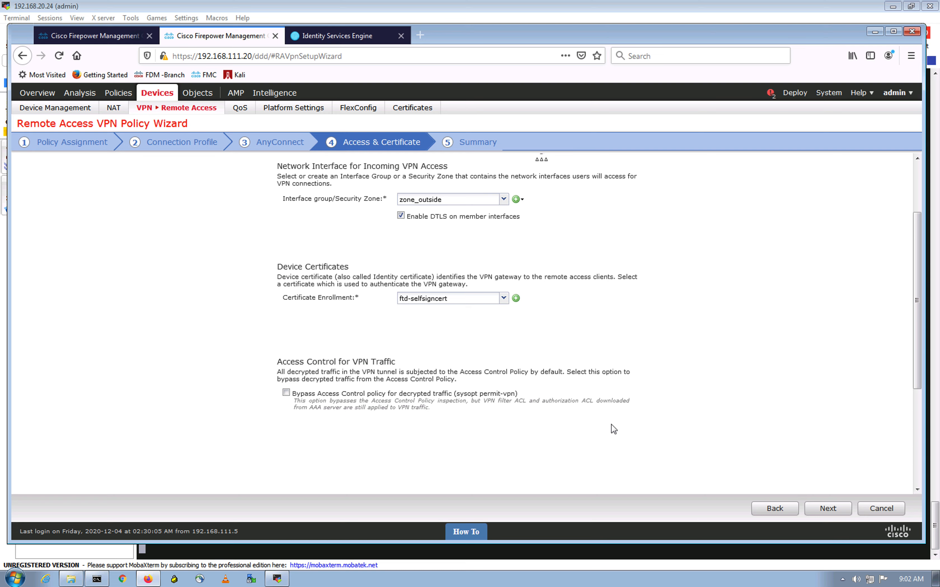
pyautogui.scroll(-3, 614, 429)
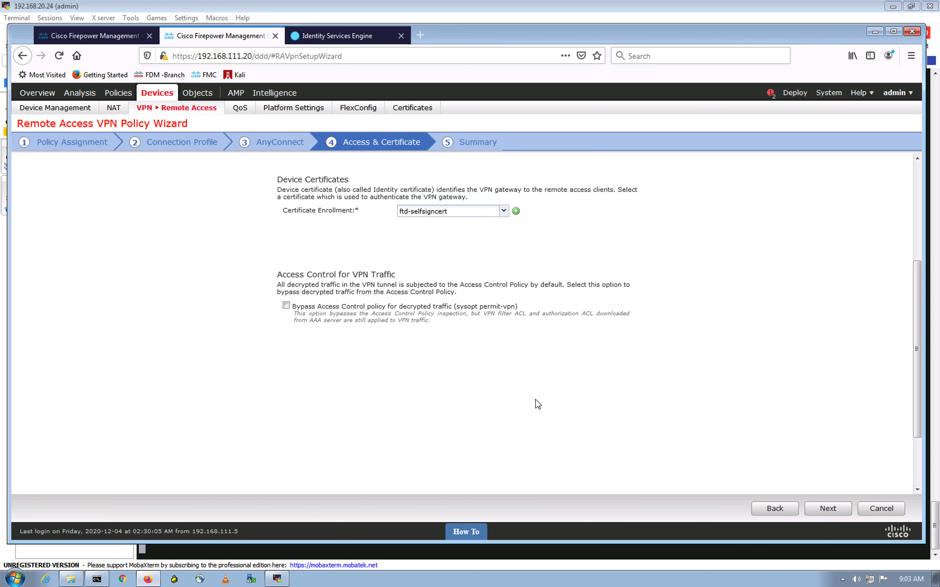
pyautogui.scroll(4, 535, 404)
pyautogui.scroll(4, 535, 404)
pyautogui.scroll(-10, 535, 404)
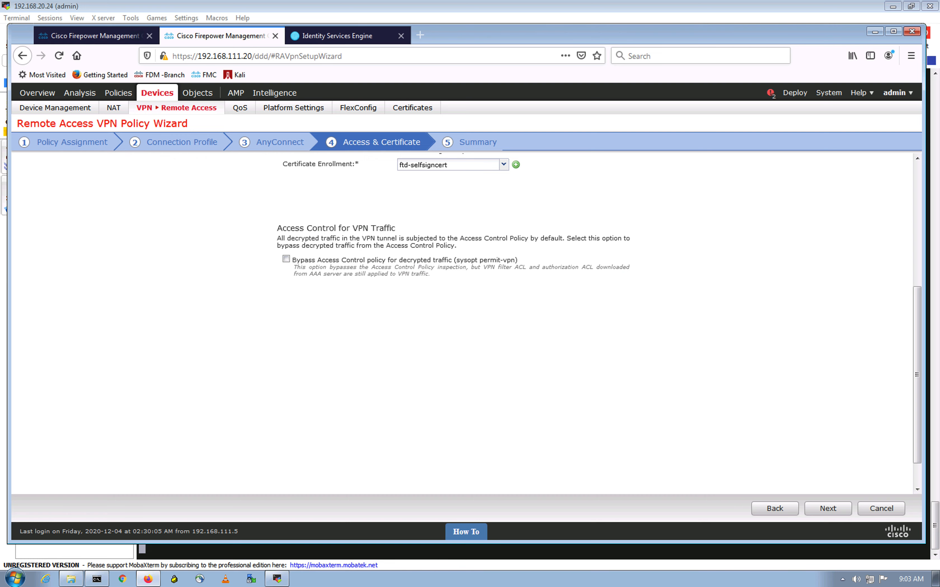
# Review the FTD-RA summary with Corporate_SSL_VPN and ISE RADIUS AAA, then finish the wizard
pyautogui.click(827, 508)
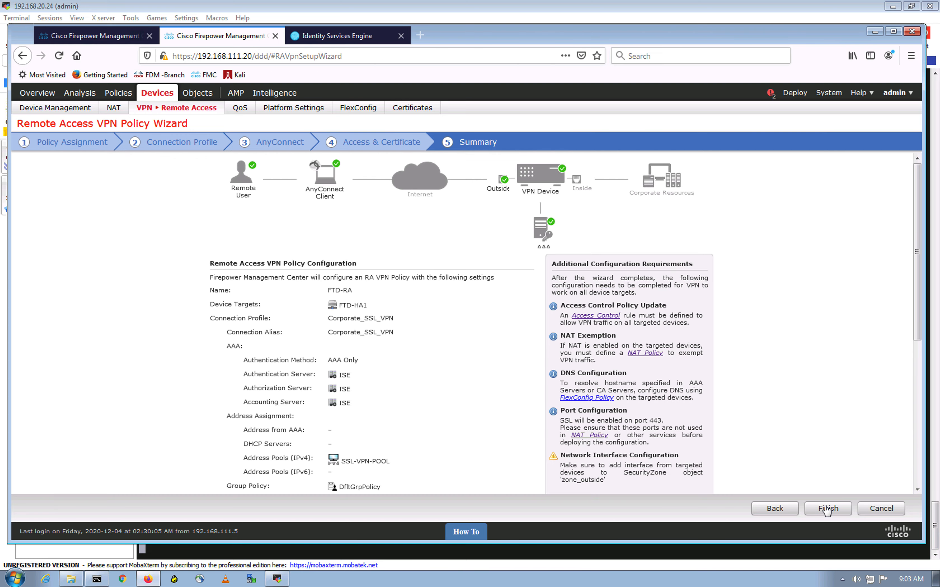
pyautogui.scroll(-4, 343, 292)
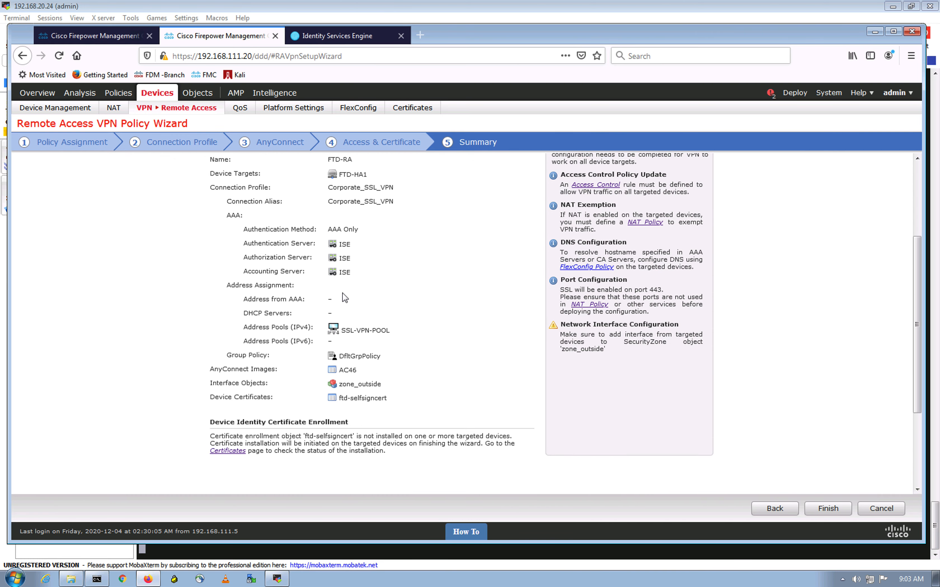
pyautogui.scroll(3, 345, 298)
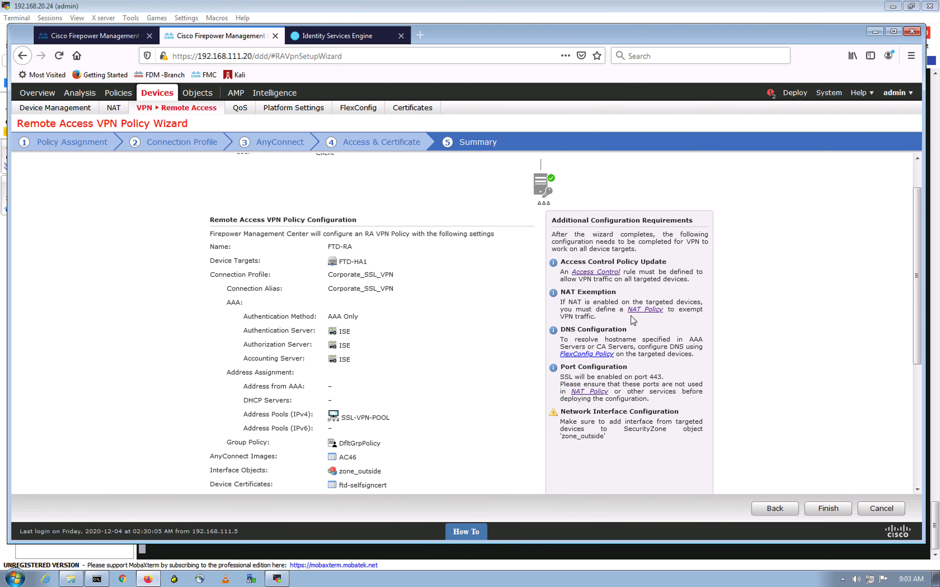
pyautogui.scroll(-5, 279, 283)
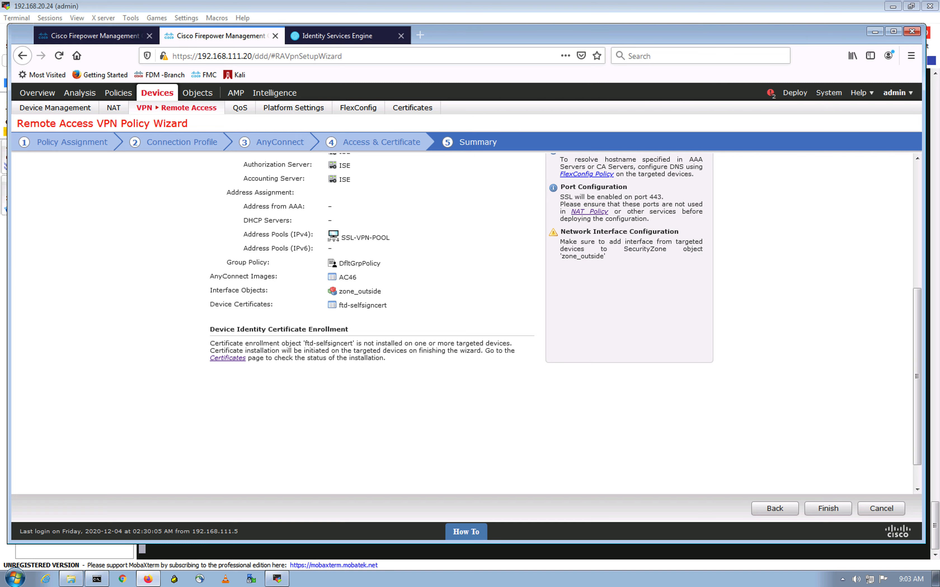
pyautogui.click(833, 513)
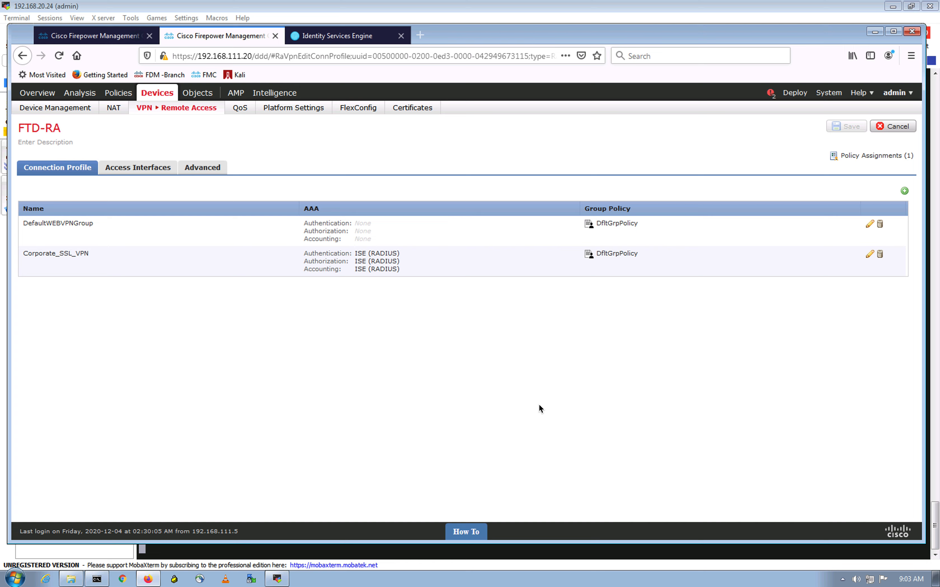
# Open the FTD-NAT policy's rules from Devices > NAT, then show the desktop overview
pyautogui.click(494, 414)
pyautogui.click(115, 110)
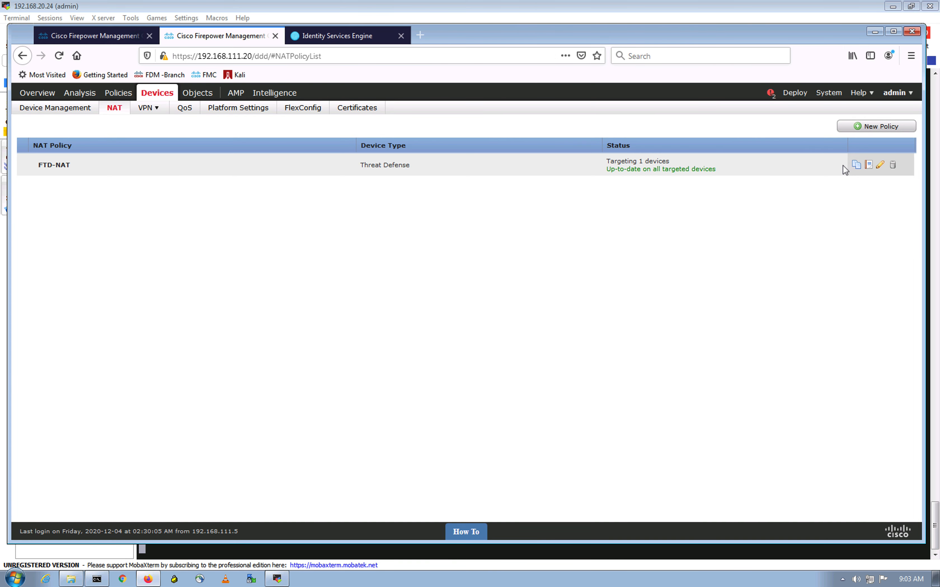
pyautogui.click(883, 166)
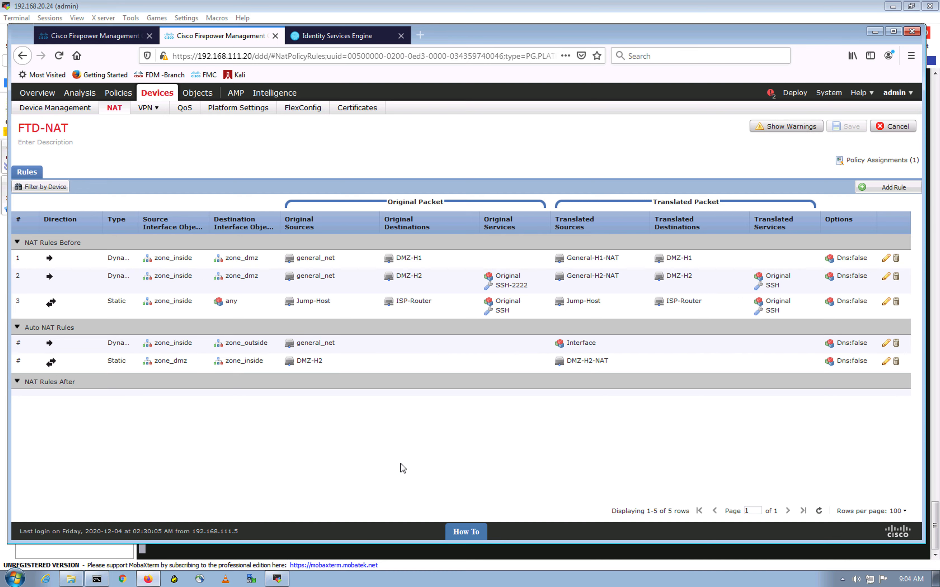
pyautogui.hotkey('ctrl', 'Up')
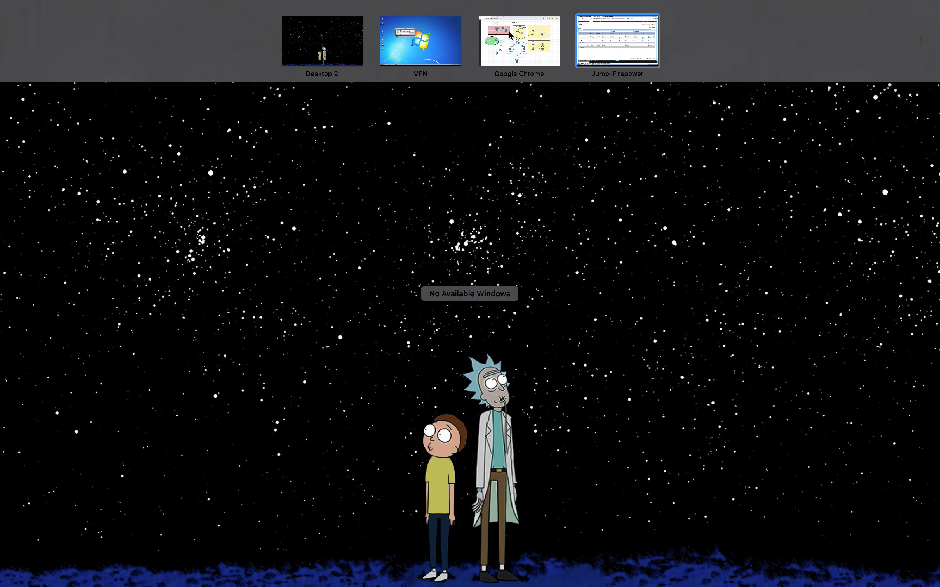
# Switch to the Chrome desktop space showing the NGFW- Firepower EVE-NG topology
pyautogui.click(501, 33)
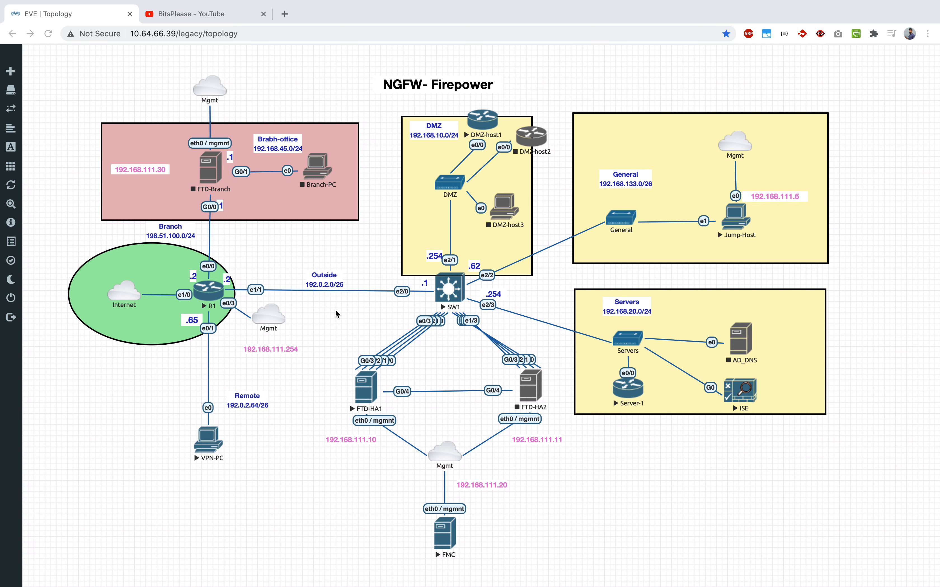
# Switch back to the Jump-Firepower desktop's FTD-NAT rules and dismiss the notifications pop-up
pyautogui.hotkey('ctrl', 'Up')
pyautogui.click(611, 42)
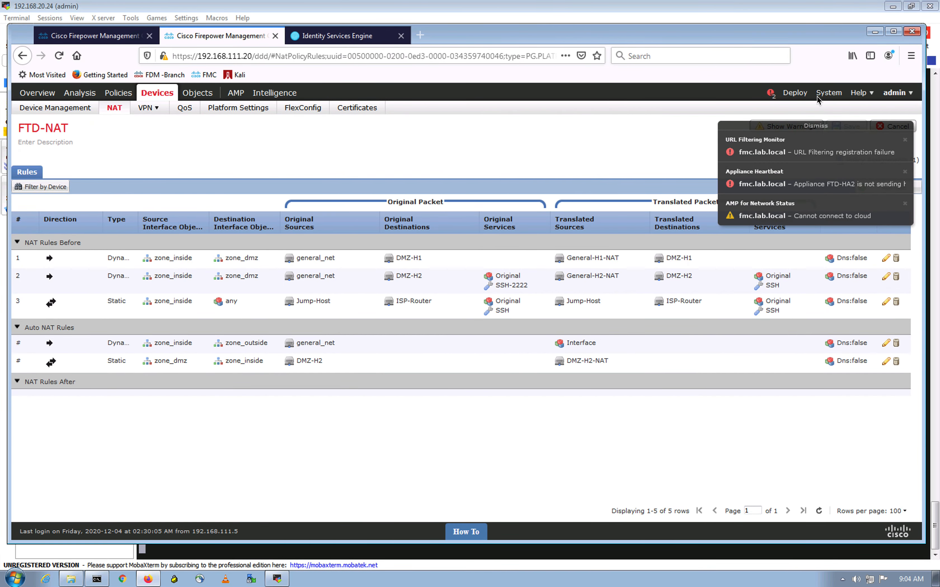
pyautogui.click(823, 130)
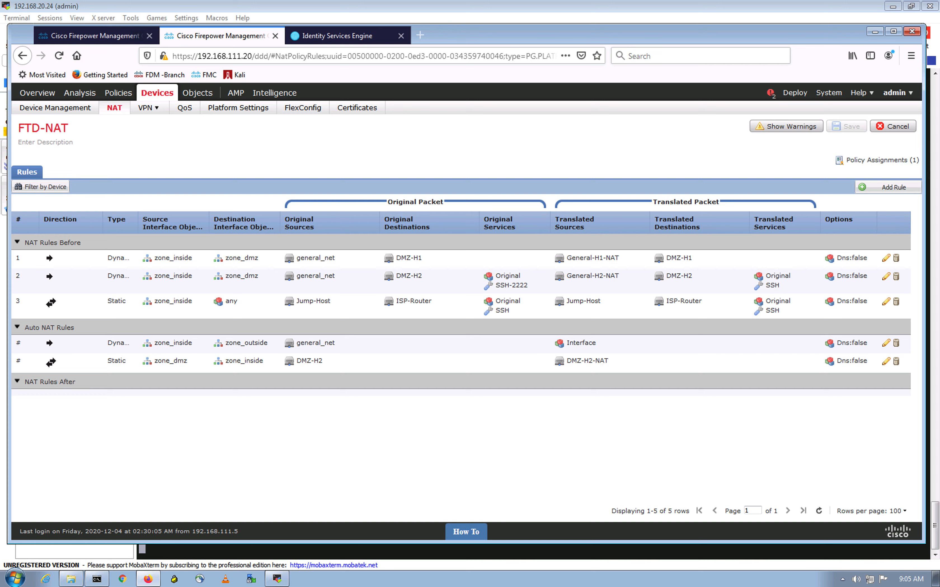
# Review the FTD-NAT rules, then show the Deploy list with FTD-HA1 and FTD-HA2 pending
pyautogui.click(552, 472)
pyautogui.click(285, 435)
pyautogui.click(787, 96)
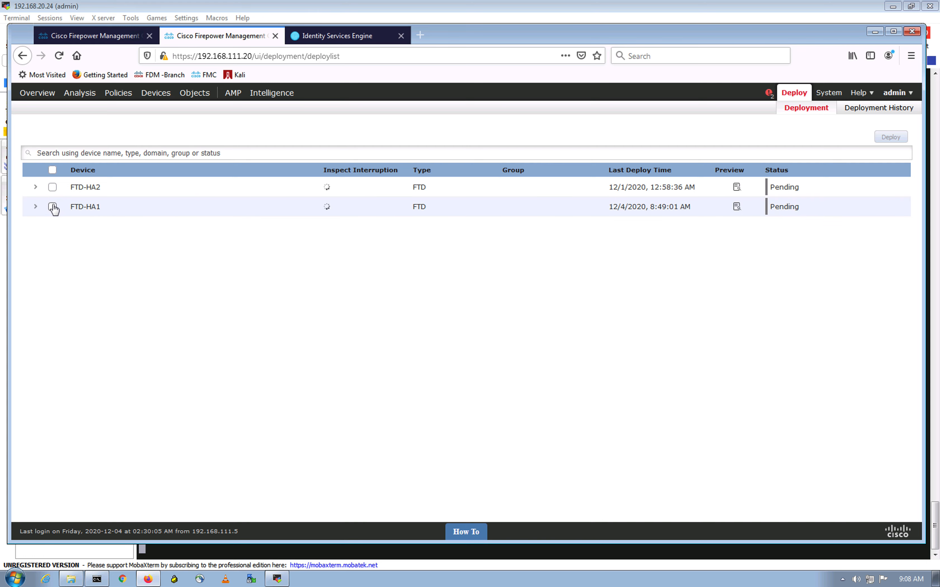
# Deploy the pending configuration to FTD-HA1 alone, then switch to the Identity Services Engine tab
pyautogui.click(53, 207)
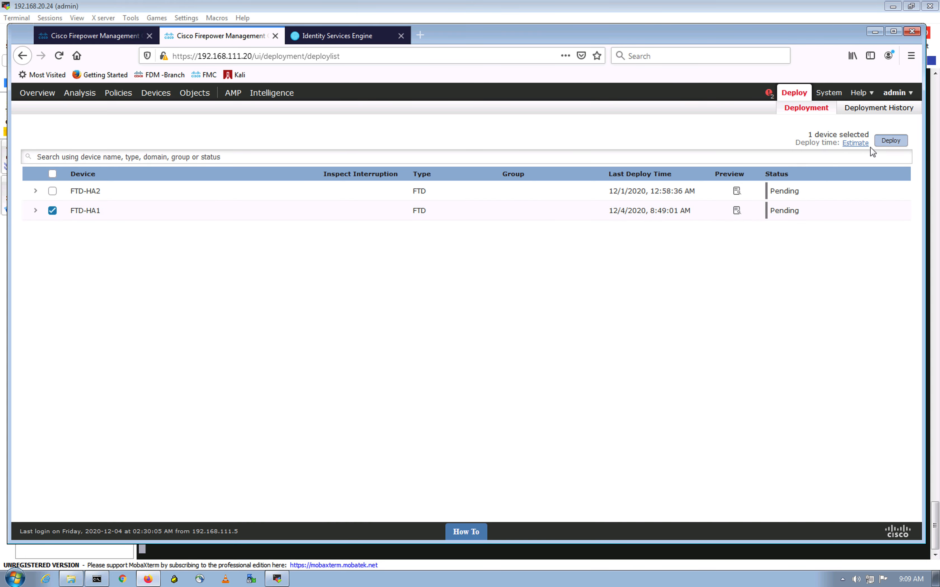
pyautogui.click(881, 146)
pyautogui.click(564, 352)
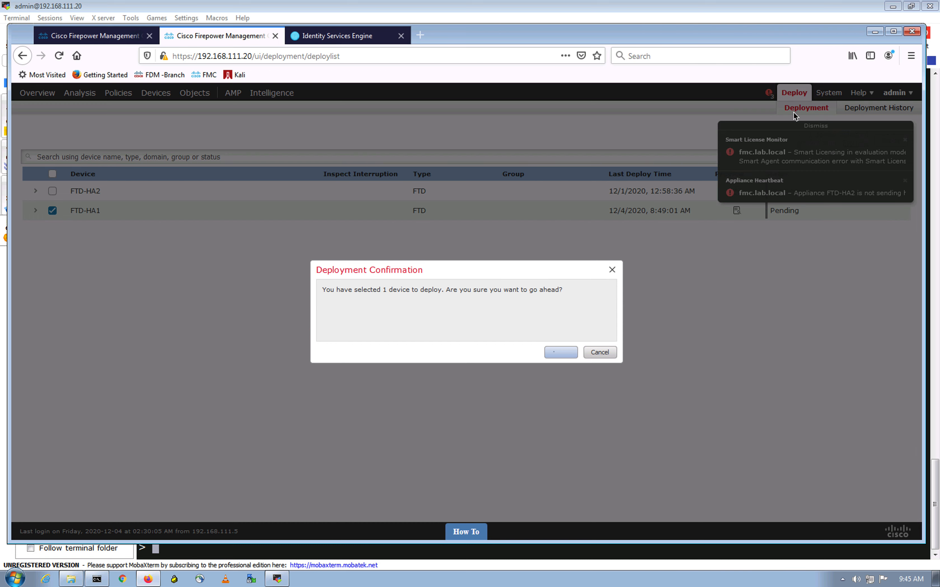
pyautogui.moveTo(468, 289); pyautogui.dragTo(453, 290)
pyautogui.click(330, 36)
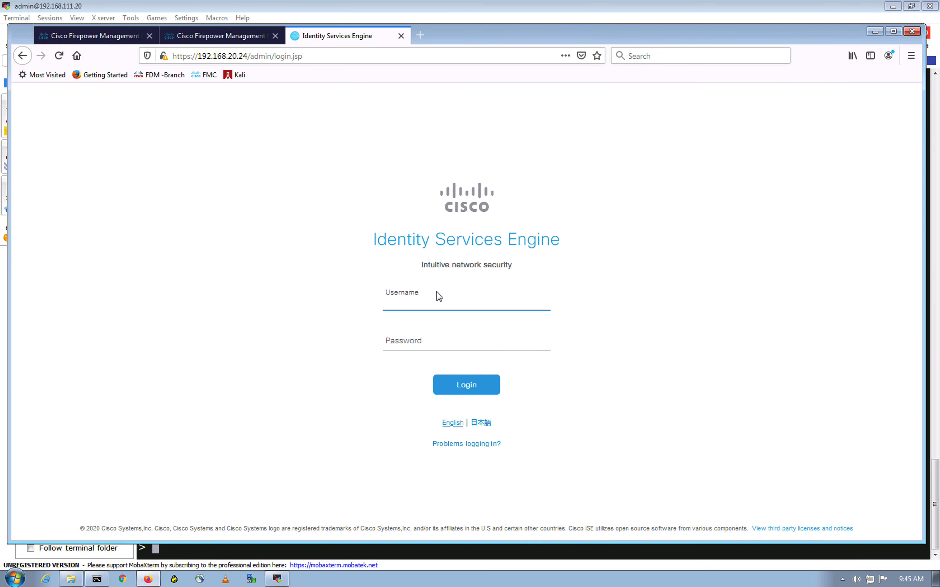
# Log in to ISE as admin with the account password, declining to save the login
pyautogui.write('admin')
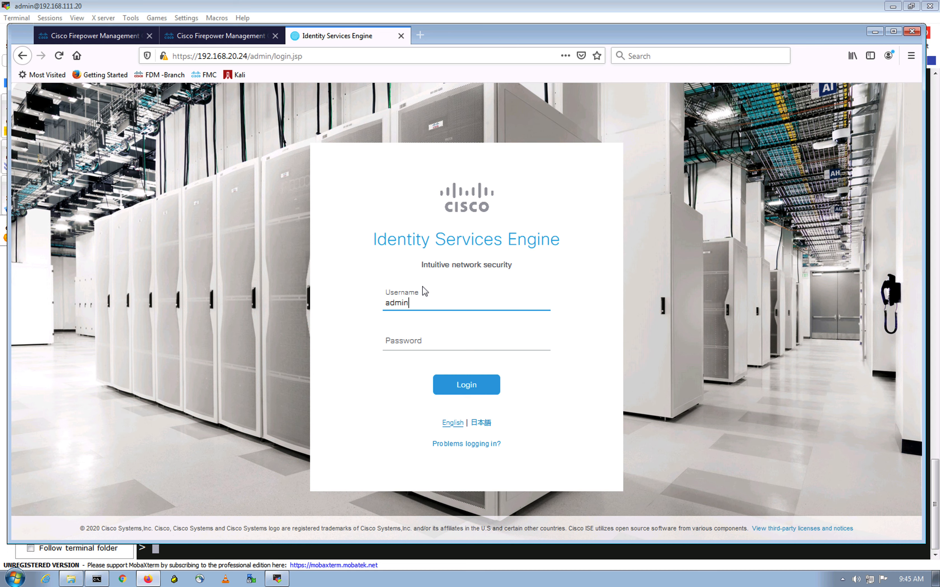
pyautogui.press('Tab')
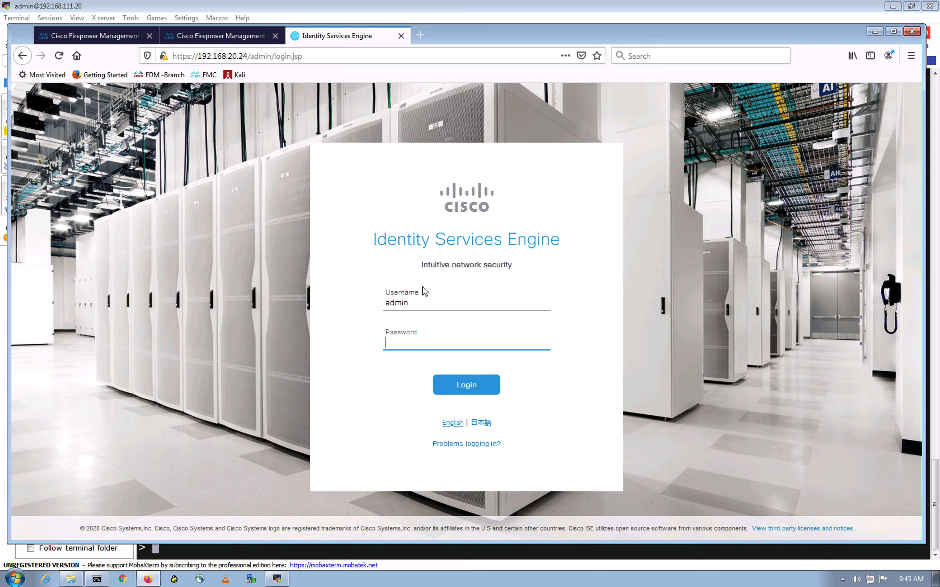
pyautogui.write('******')
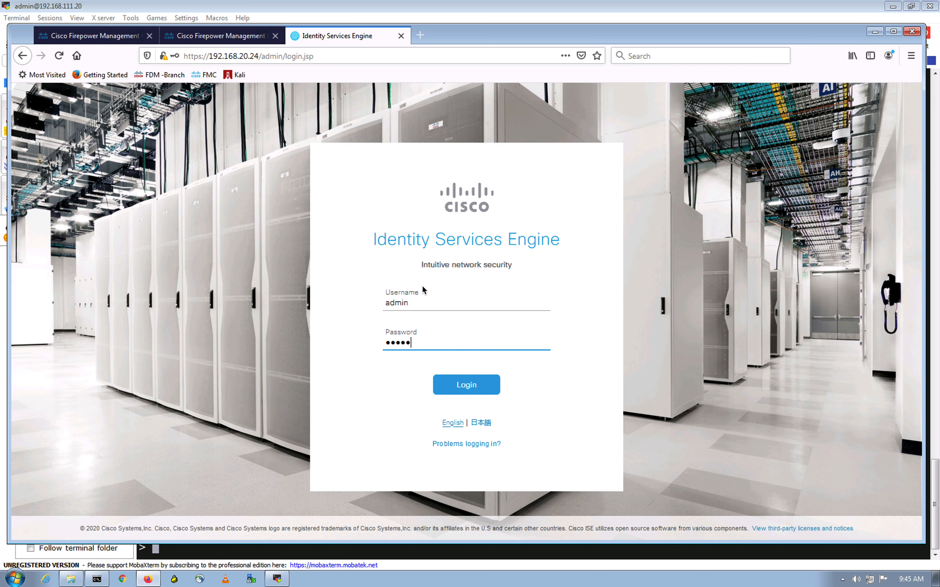
pyautogui.write('*****')
pyautogui.press('Return')
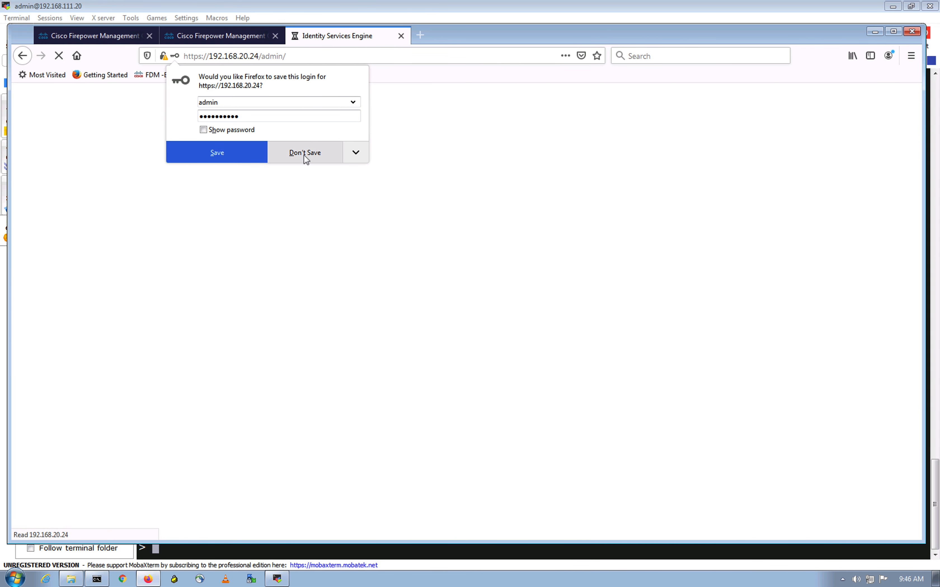
pyautogui.click(304, 154)
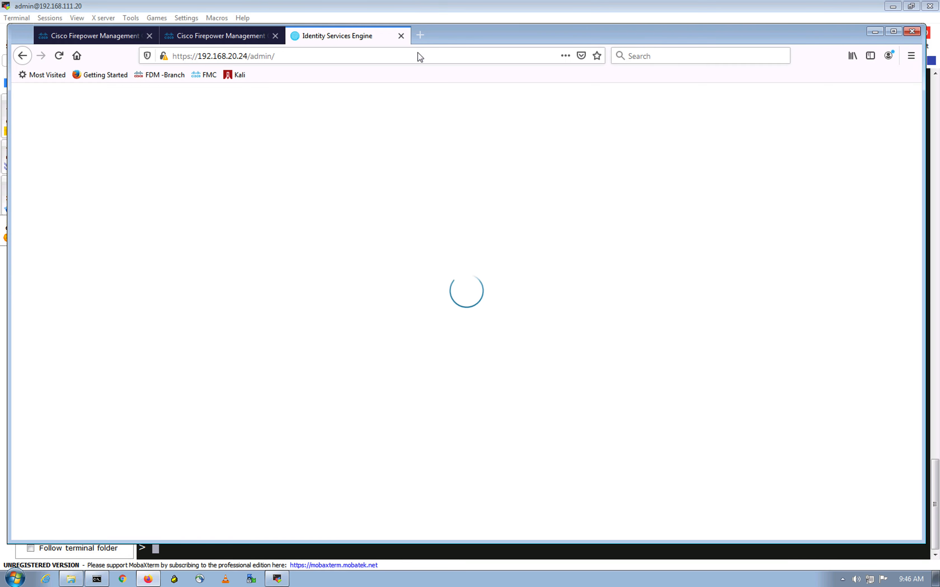
# Check the FMC deployment and health messages, then return to the ISE dashboard
pyautogui.click(113, 37)
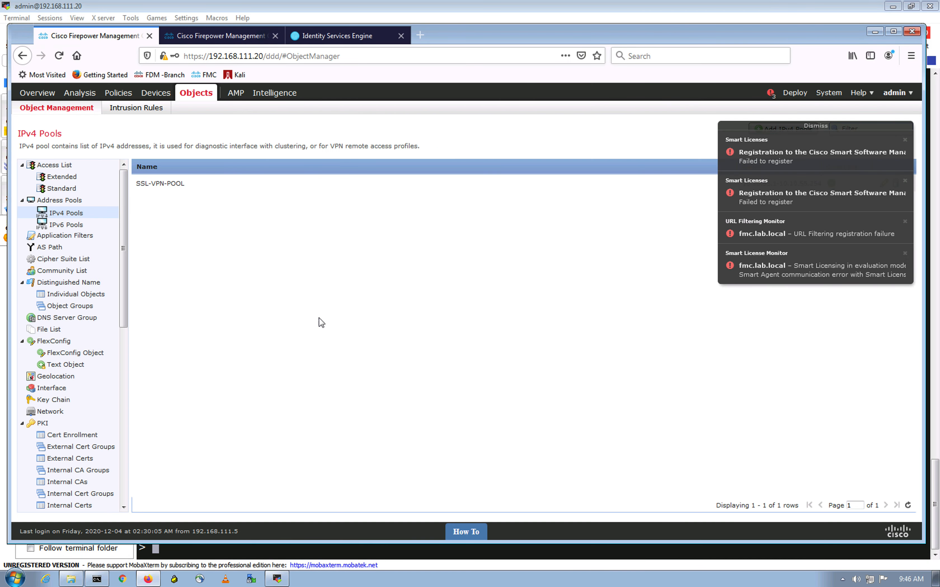
pyautogui.click(770, 94)
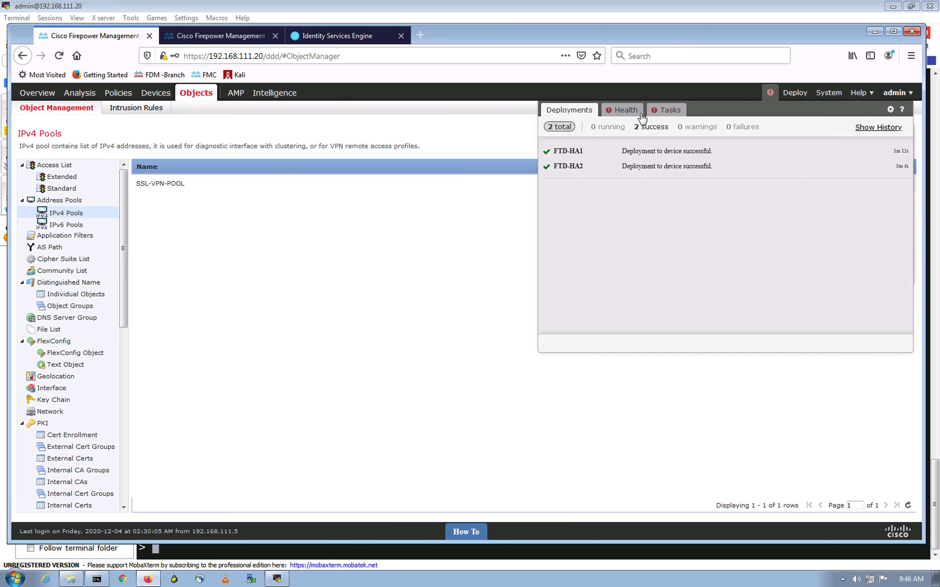
pyautogui.click(629, 111)
pyautogui.click(455, 211)
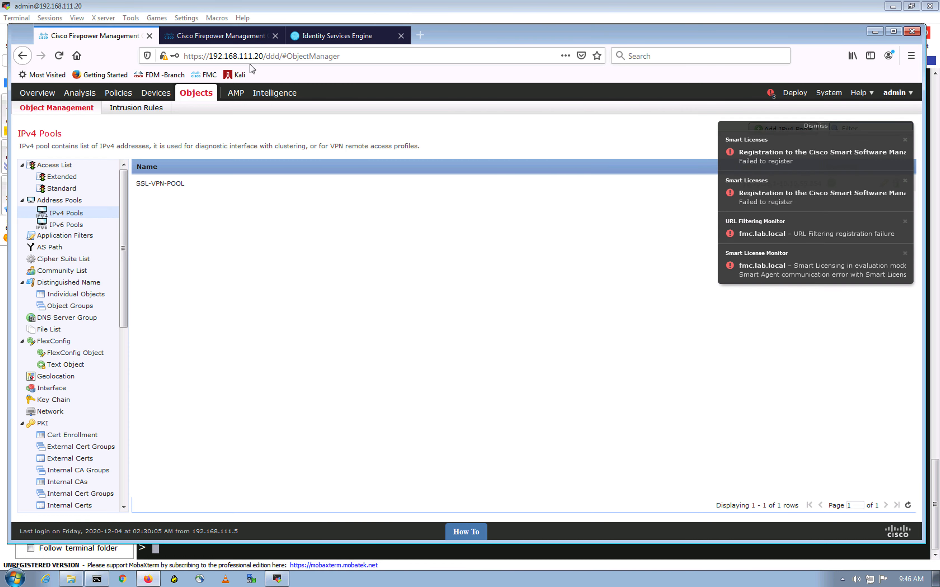
pyautogui.click(219, 33)
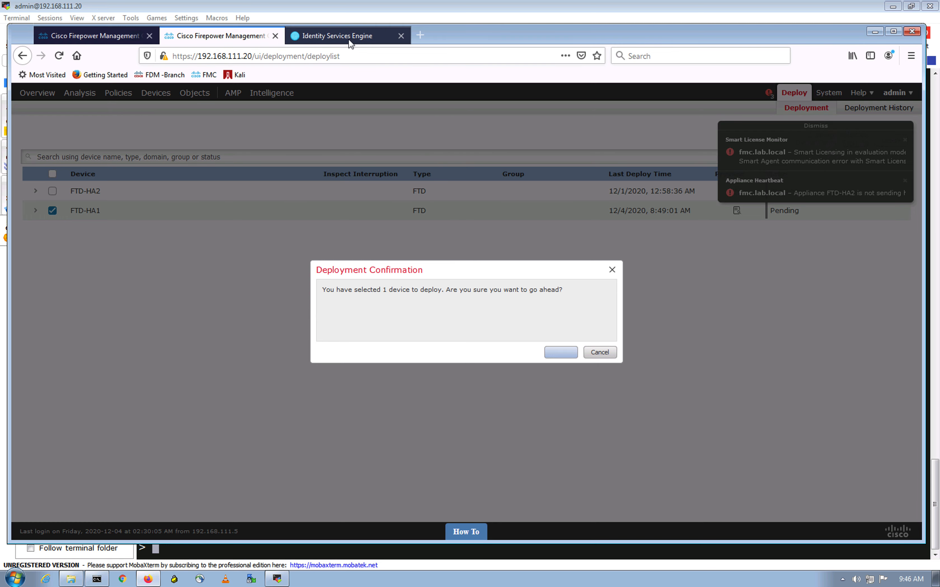
pyautogui.click(351, 37)
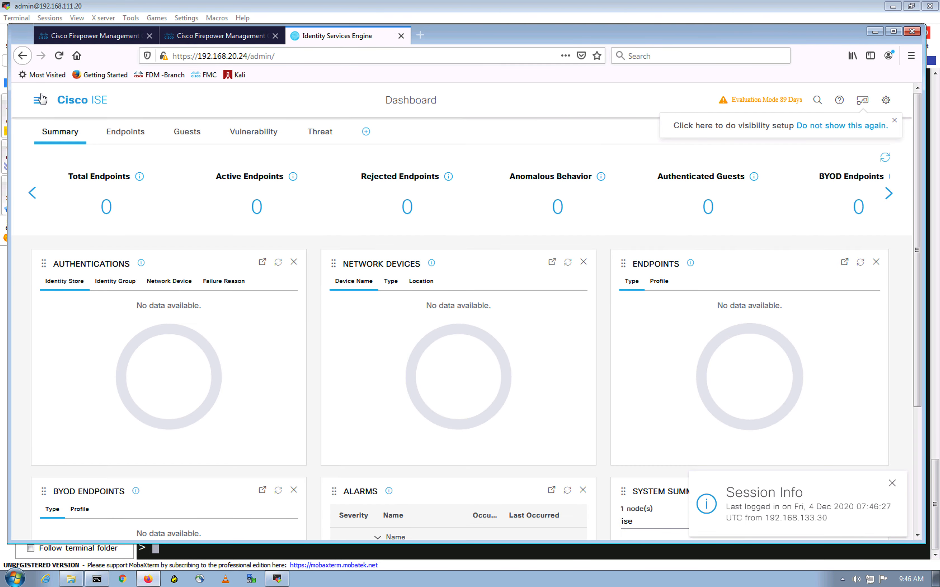
# Open the FTD-HA1 entry under Administration's network devices list
pyautogui.click(39, 105)
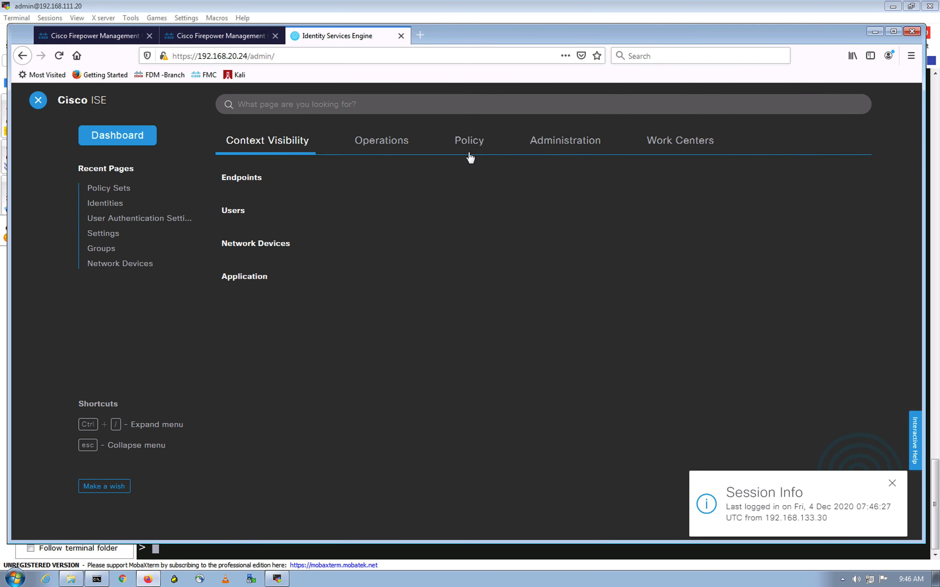
pyautogui.click(562, 146)
pyautogui.click(466, 197)
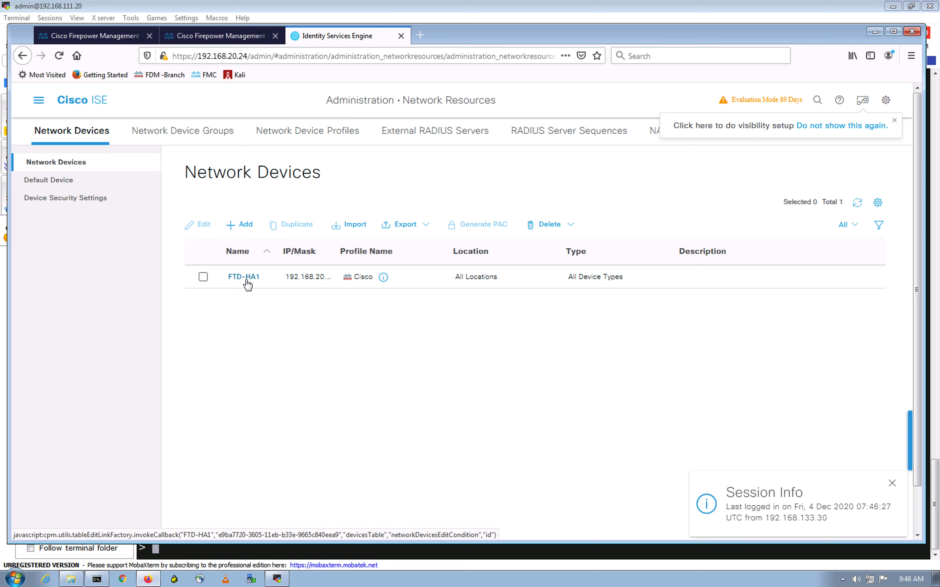
pyautogui.click(247, 278)
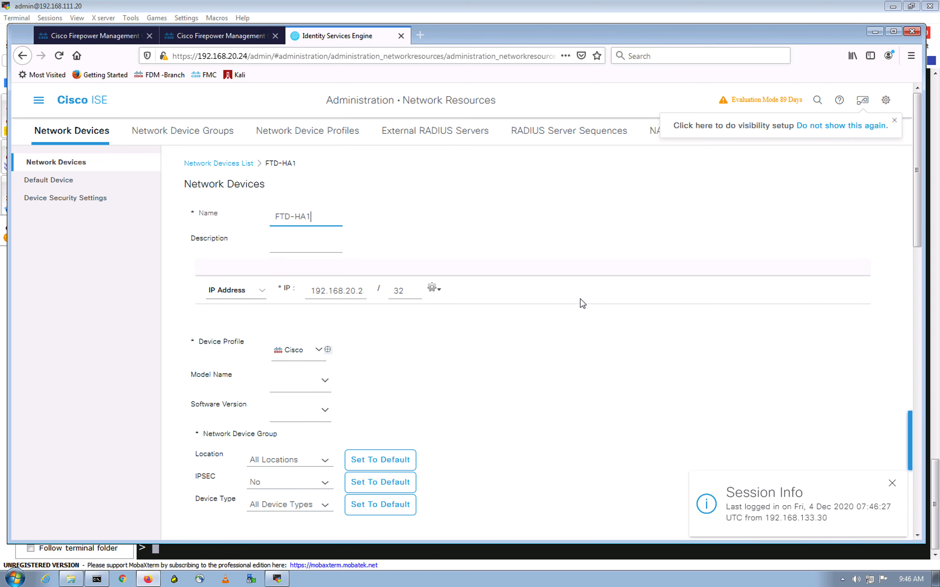
# Review FTD-HA1's /32 IP address and RADIUS authentication settings, then reopen the main menu
pyautogui.scroll(-2, 581, 301)
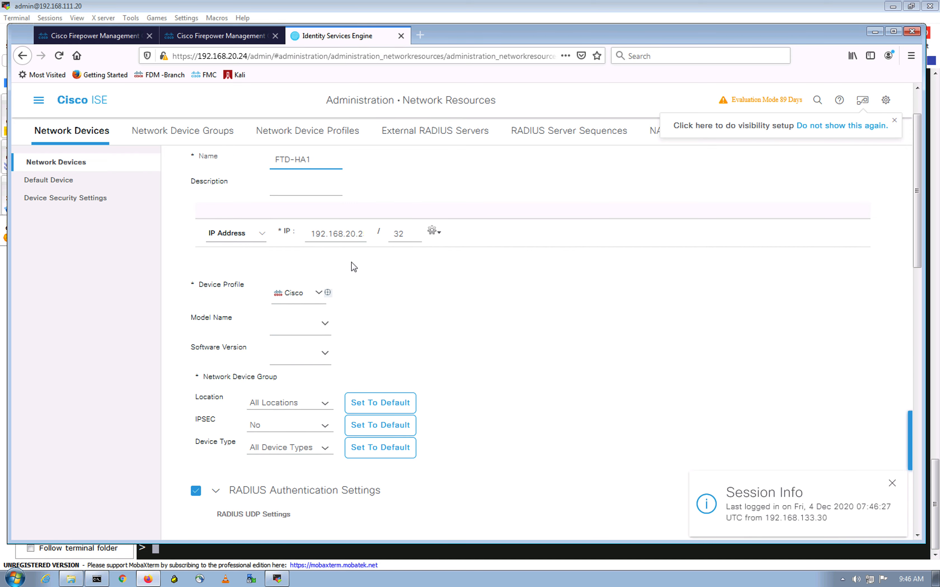
pyautogui.tripleClick(362, 232)
pyautogui.click(483, 311)
pyautogui.scroll(-10, 480, 323)
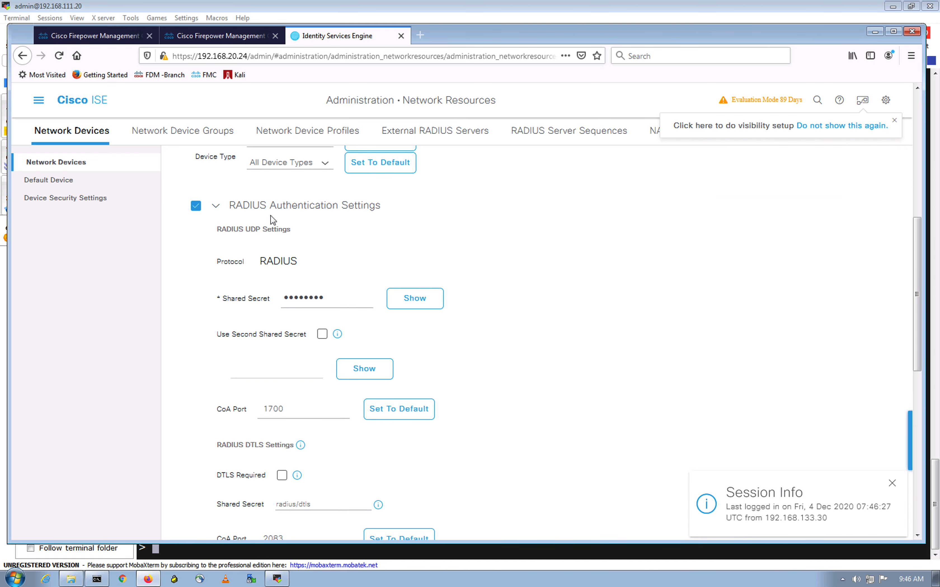
pyautogui.scroll(-4, 281, 252)
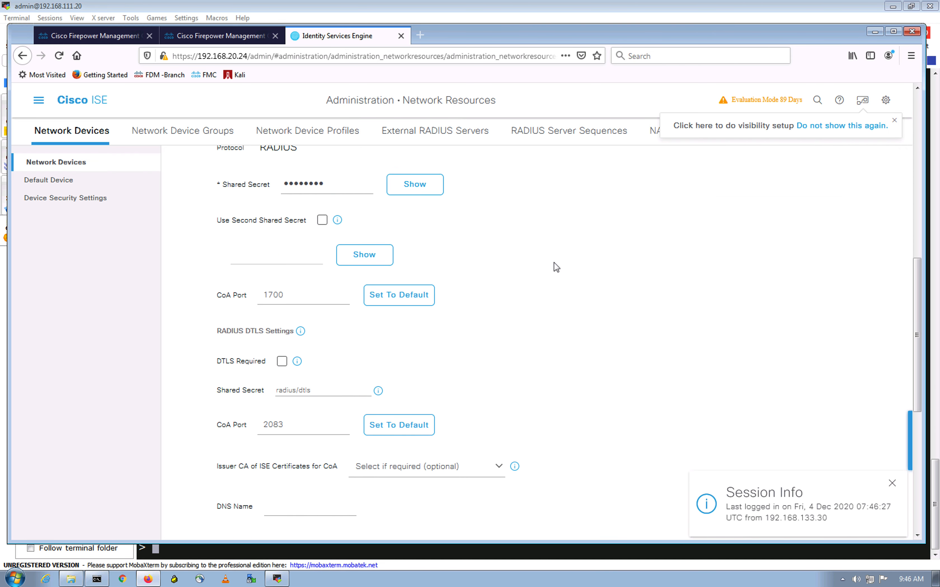
pyautogui.scroll(-11, 554, 267)
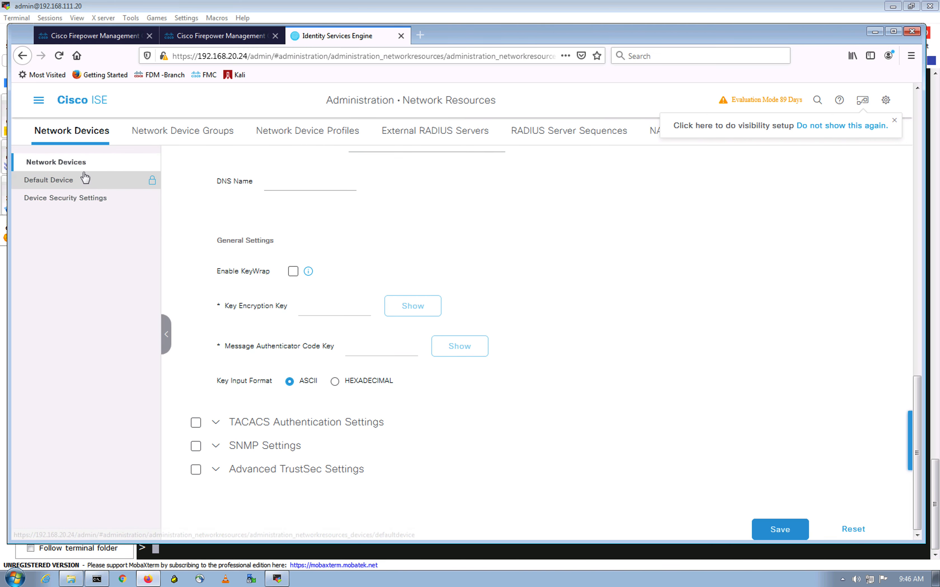
pyautogui.scroll(2, 348, 209)
pyautogui.click(38, 100)
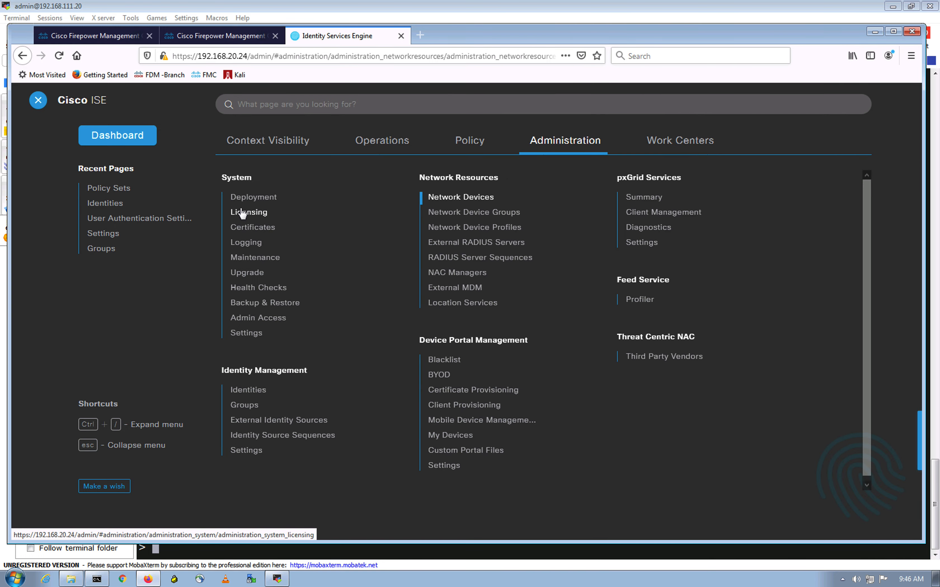
# Show the User Identity Groups list, including IKEv2, then reopen the navigation menu
pyautogui.click(248, 390)
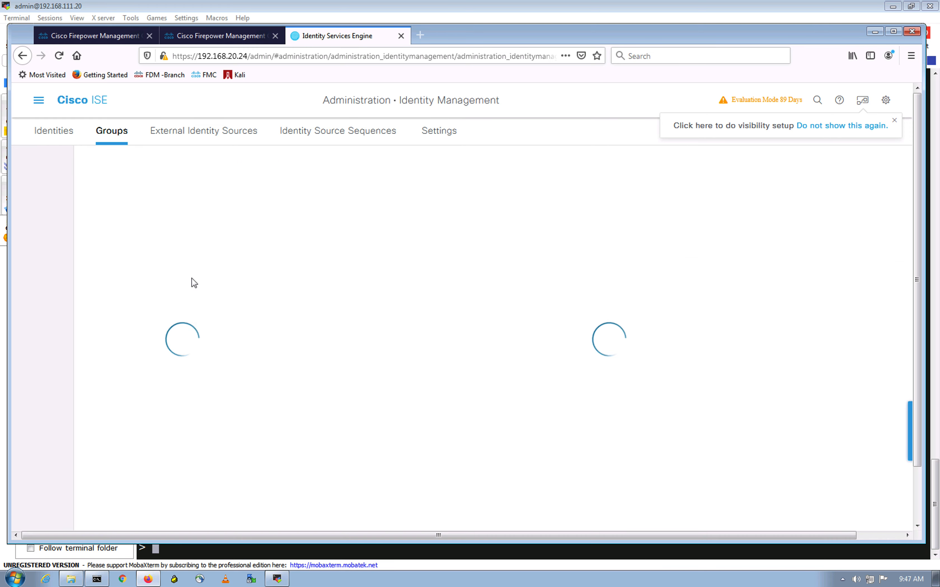
pyautogui.click(121, 259)
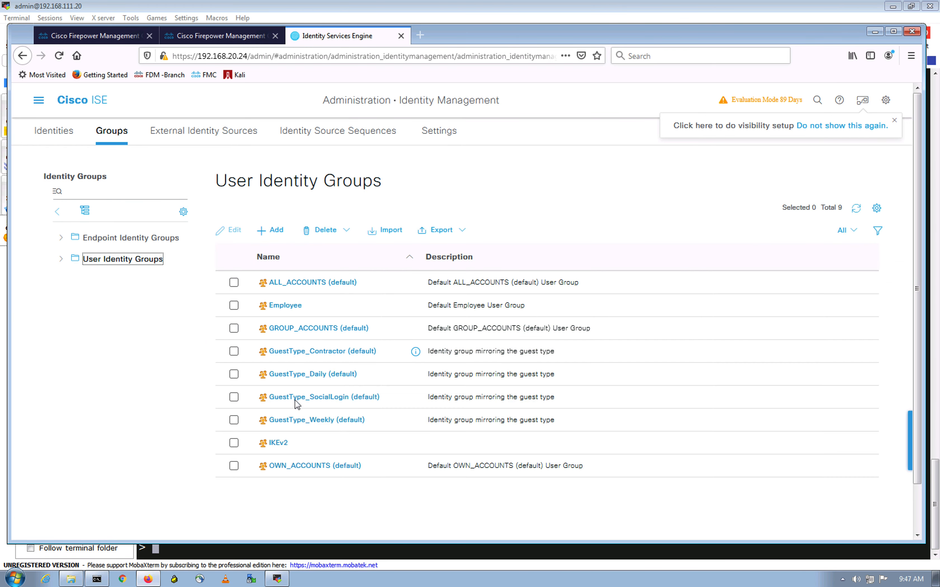
pyautogui.click(275, 445)
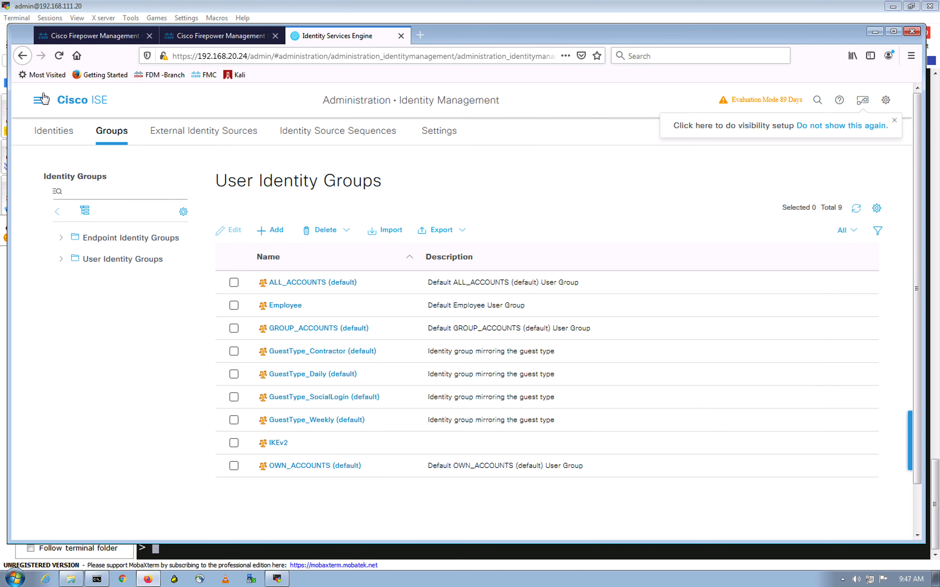
pyautogui.click(39, 100)
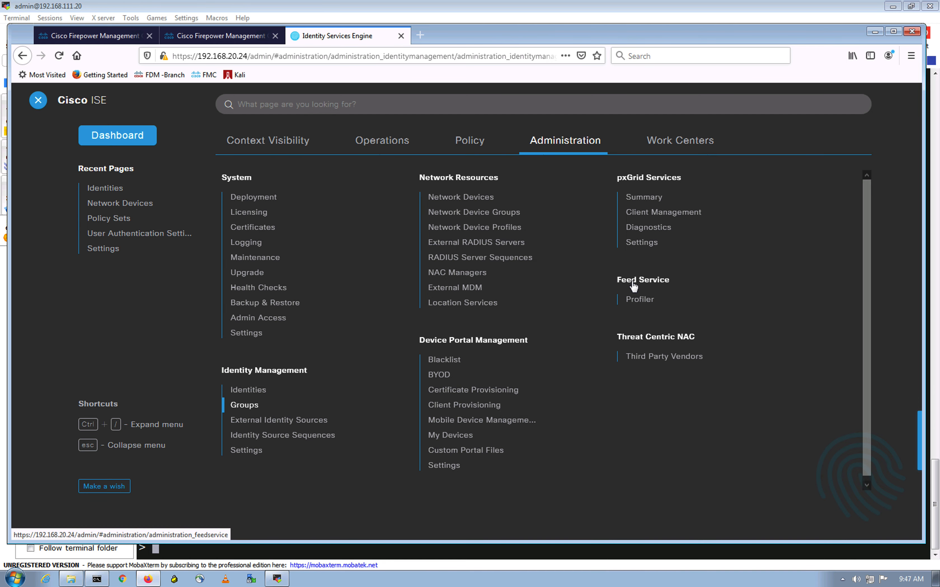
# Open the Default policy set from Policy Sets and expand its Authentication Policy
pyautogui.click(468, 150)
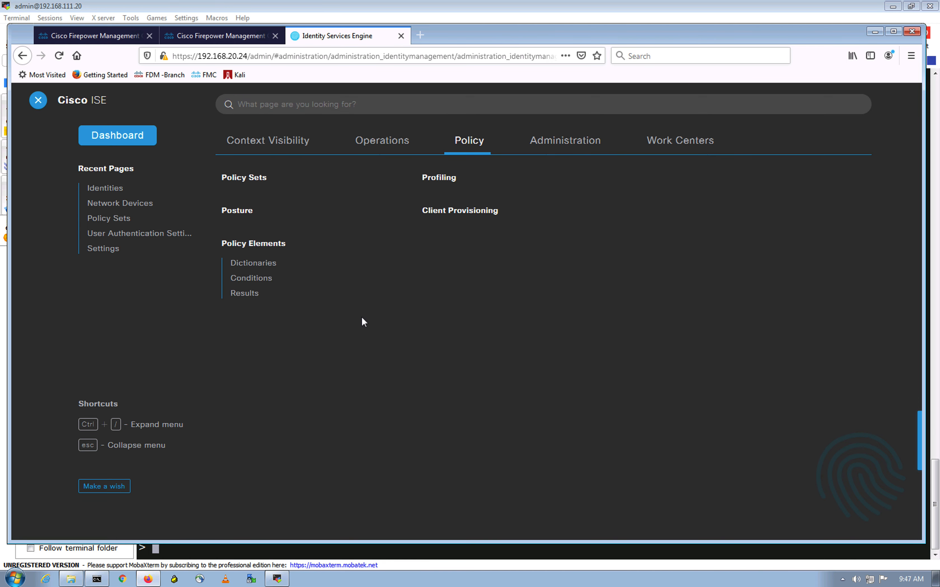
pyautogui.click(233, 178)
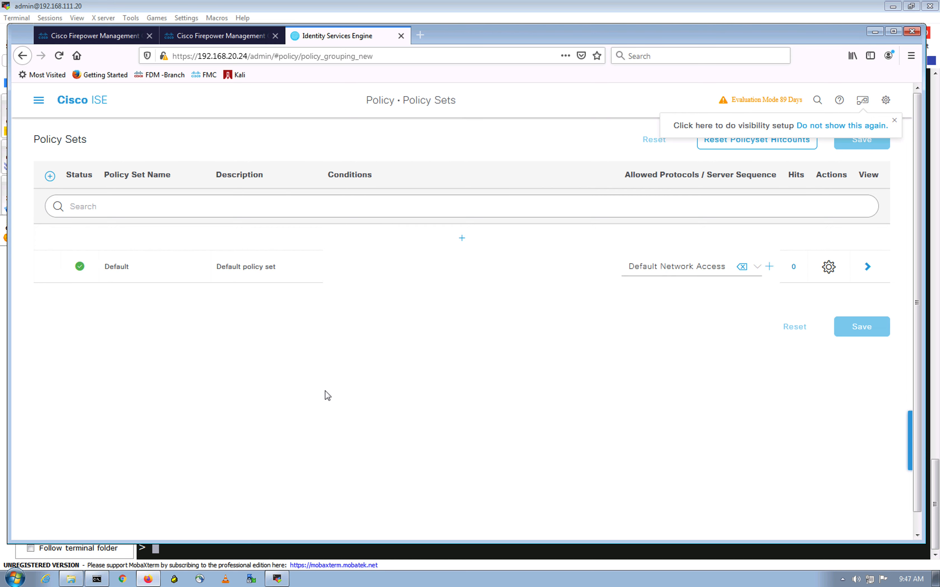
pyautogui.click(868, 267)
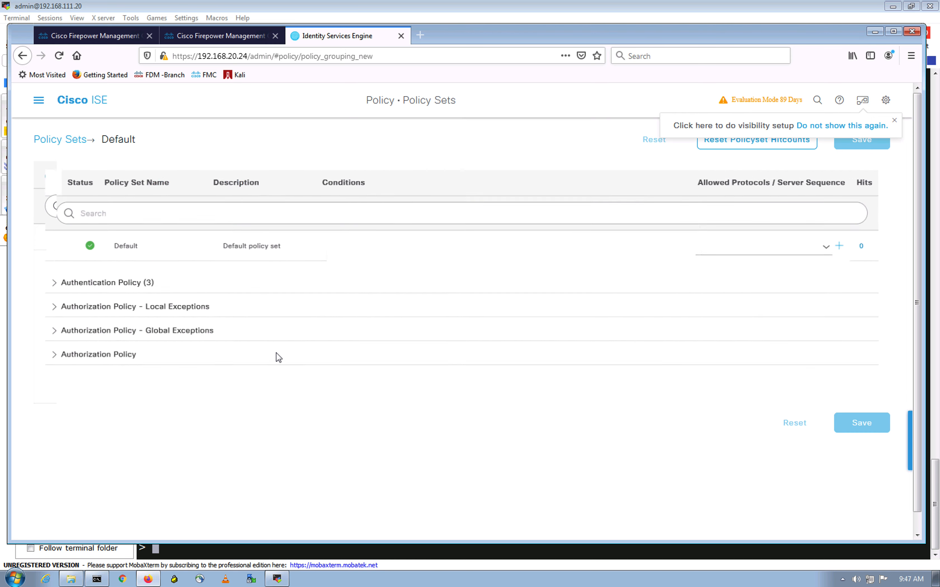
pyautogui.click(43, 283)
pyautogui.scroll(-5, 211, 411)
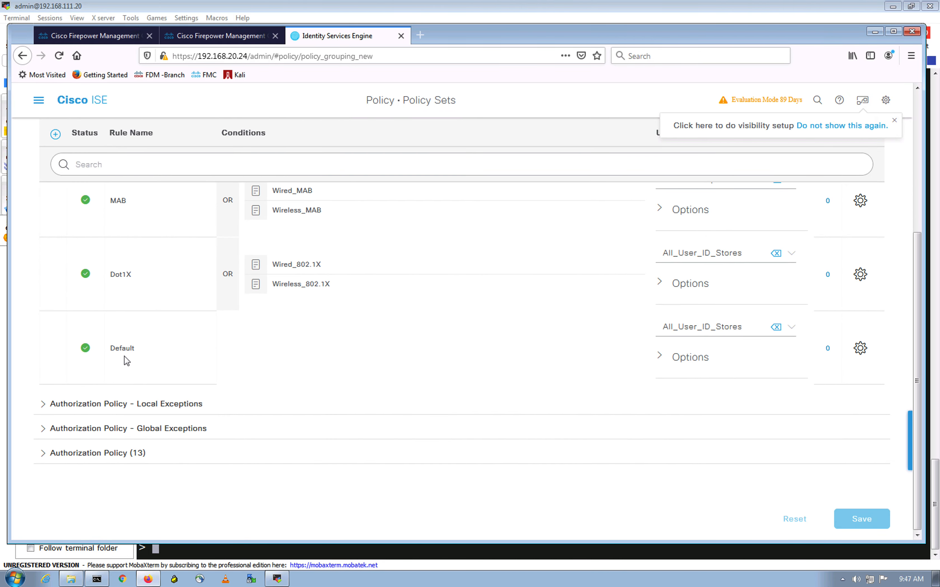
# Expand the 13 authorization rules to find IKEv2 granting PermitAccess from NAS 192.168.20.254
pyautogui.click(42, 459)
pyautogui.click(43, 453)
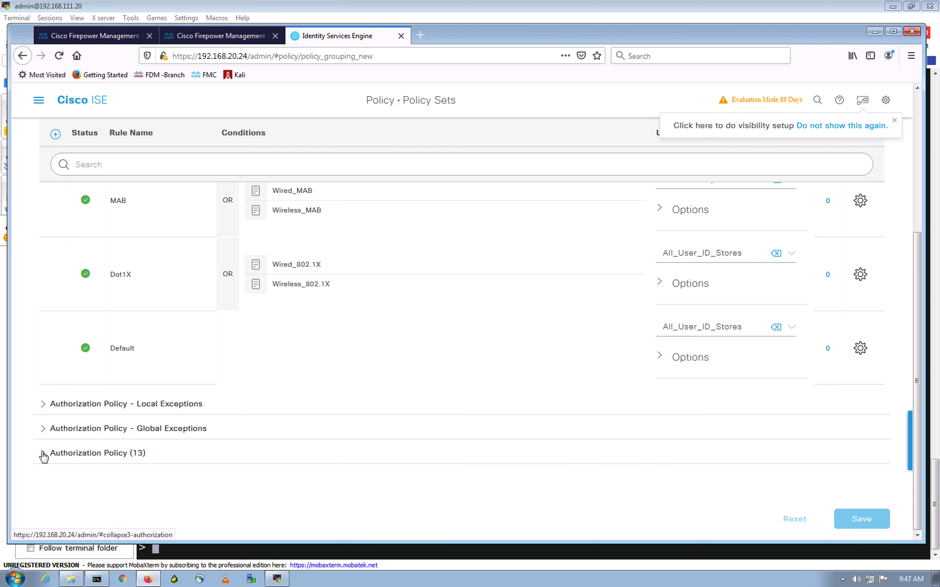
pyautogui.scroll(-5, 237, 287)
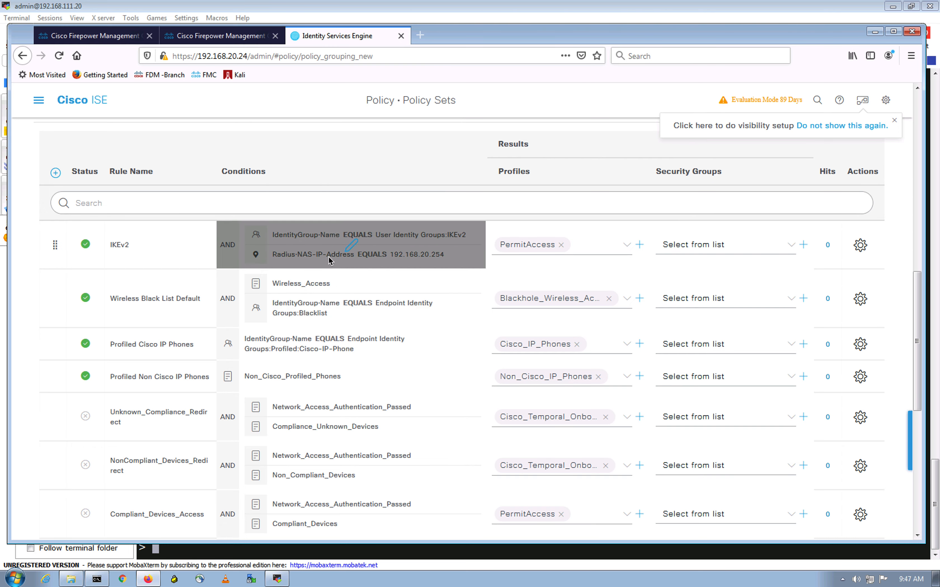
pyautogui.scroll(10, 504, 264)
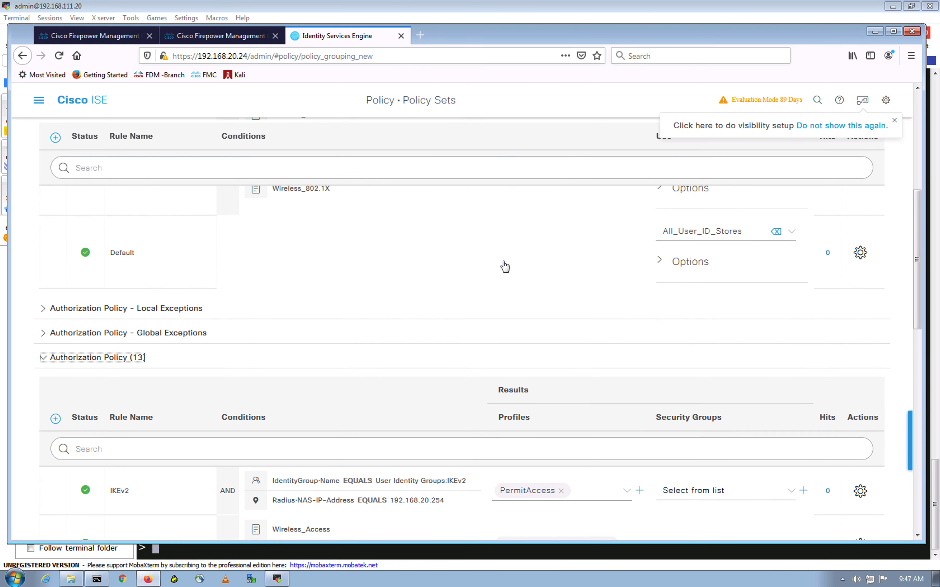
pyautogui.scroll(-4, 504, 261)
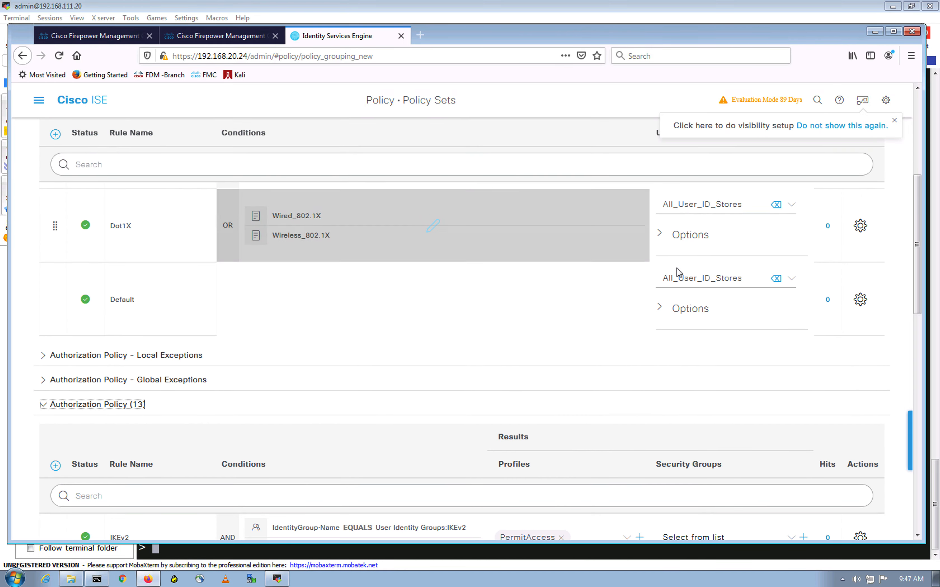
pyautogui.scroll(-5, 560, 279)
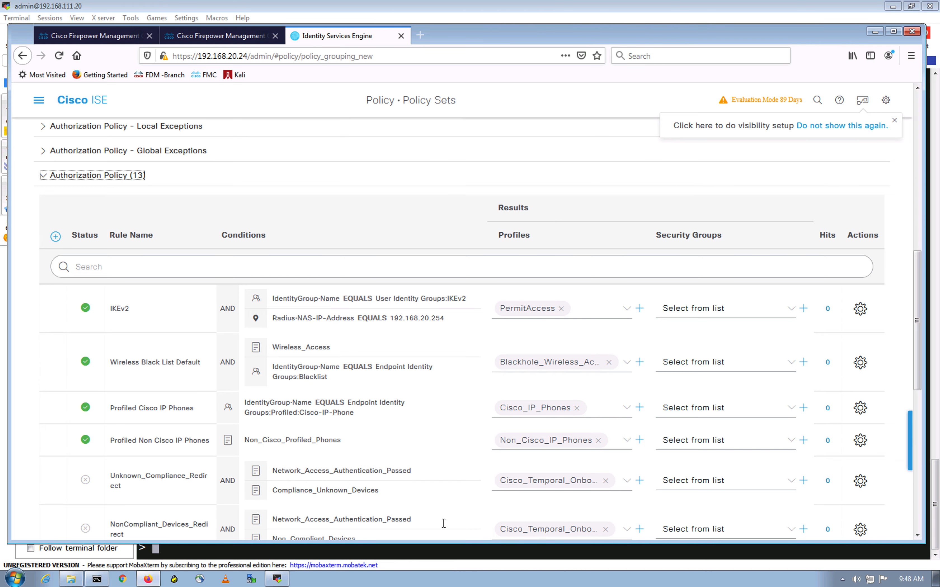
pyautogui.click(222, 35)
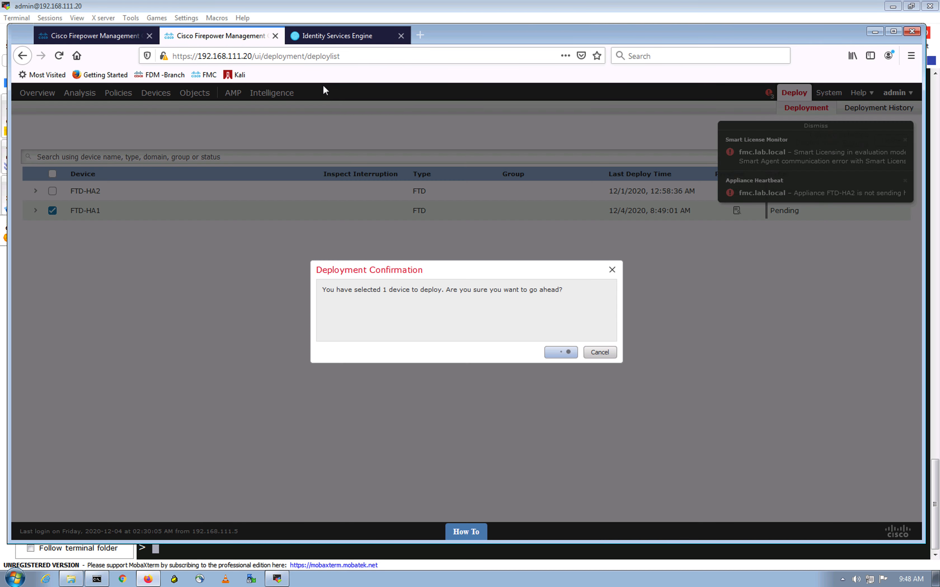
pyautogui.click(340, 36)
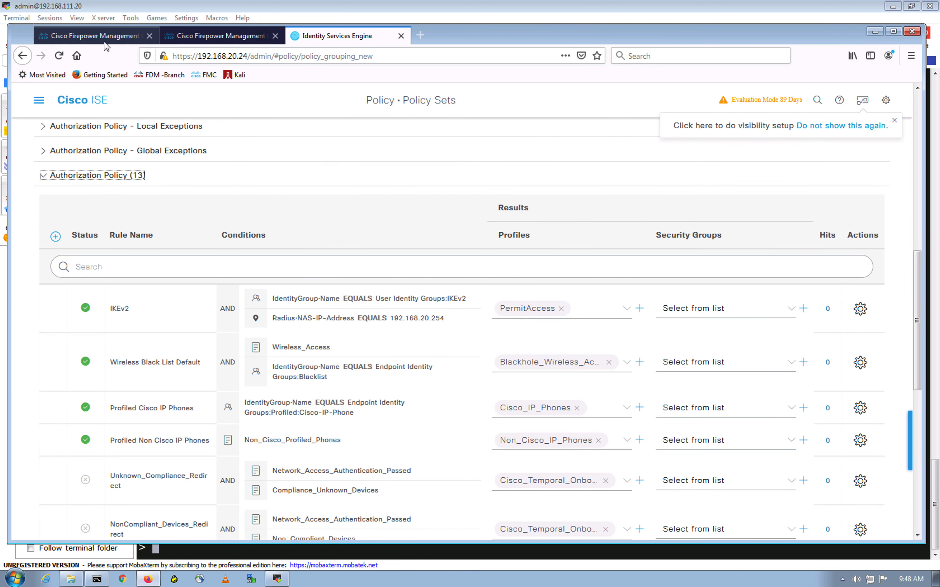
pyautogui.click(217, 23)
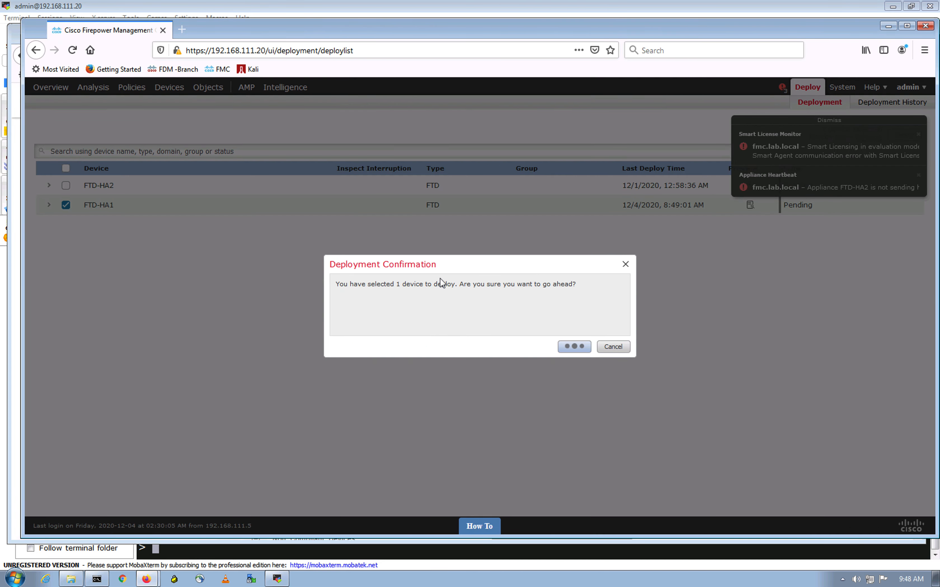
# On the Win7 desktop, centre AnyConnect with VPN address 192.0.2.1 and open an administrator command prompt
pyautogui.hotkey('ctrl', 'Up')
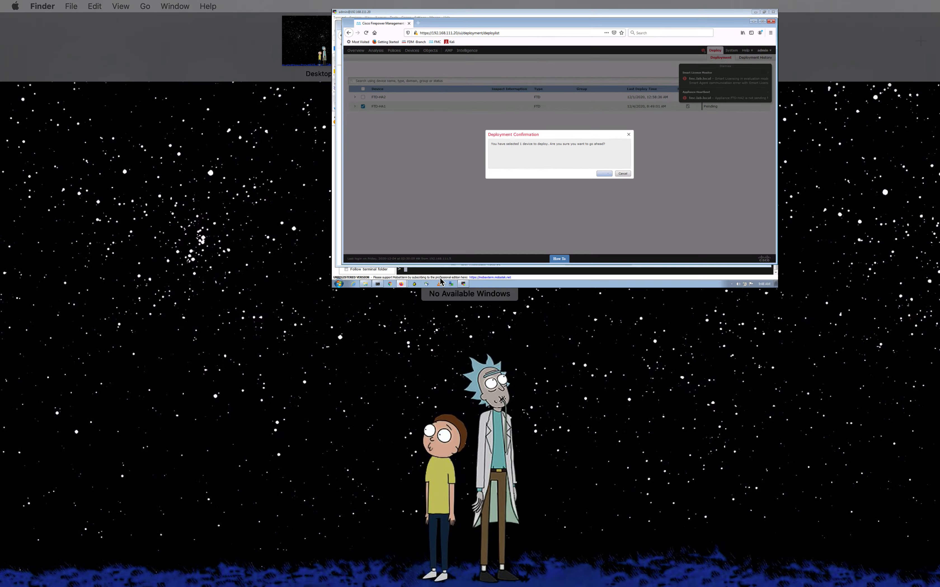
pyautogui.click(448, 23)
pyautogui.moveTo(292, 178); pyautogui.dragTo(436, 242)
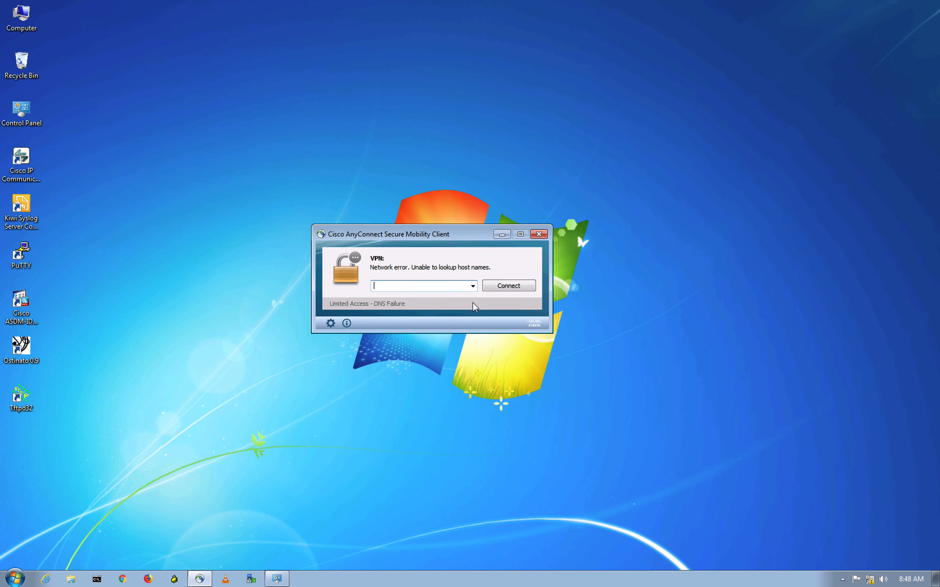
pyautogui.click(438, 289)
pyautogui.doubleClick(407, 286)
pyautogui.click(97, 579)
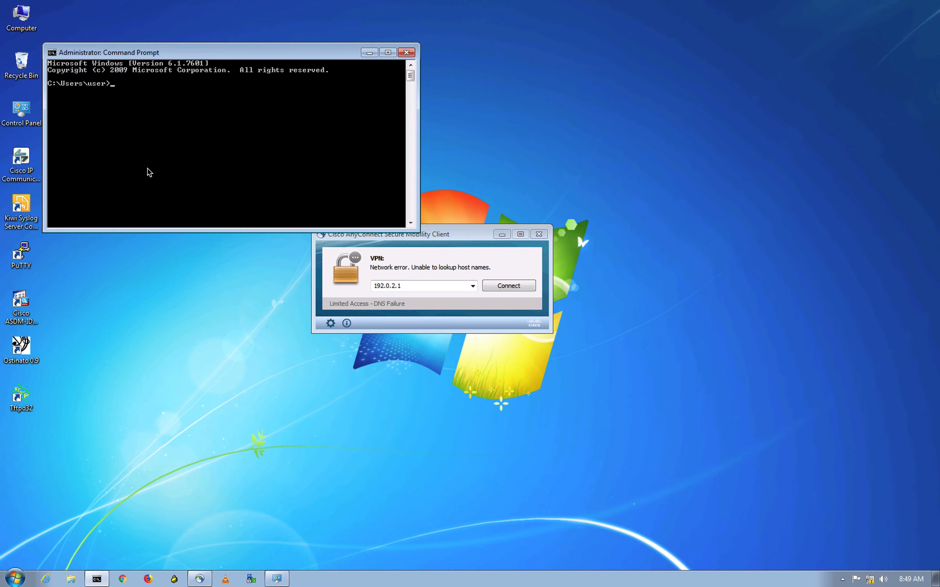
# Glance at the EVE lab topology, then return to the FMC deployment for FTD-HA1
pyautogui.hotkey('ctrl', 'Up')
pyautogui.click(539, 43)
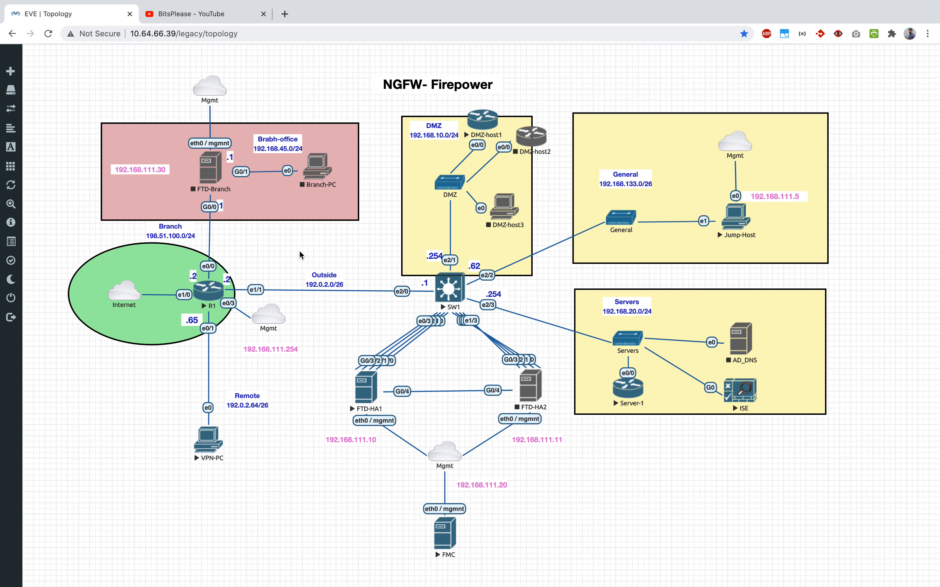
pyautogui.hotkey('ctrl', 'Up')
pyautogui.click(637, 62)
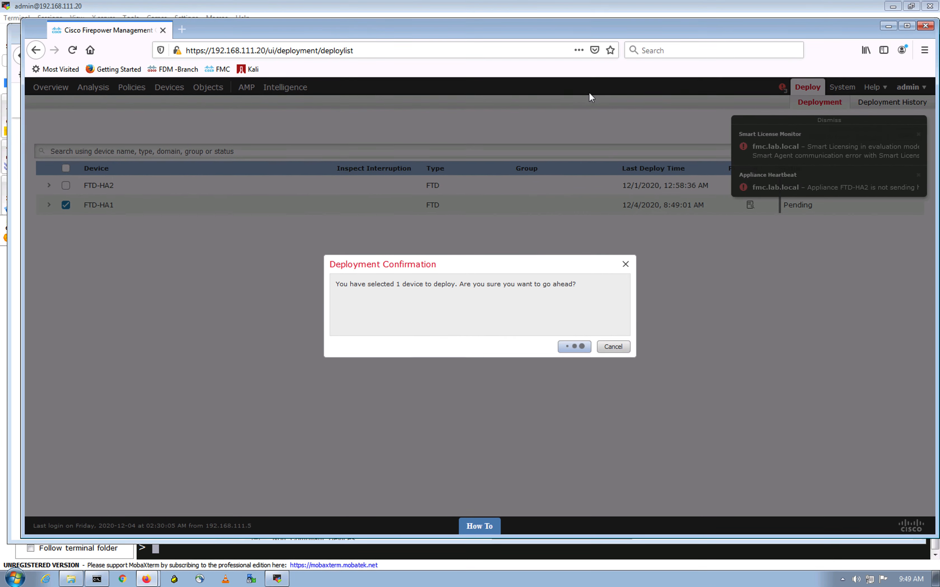